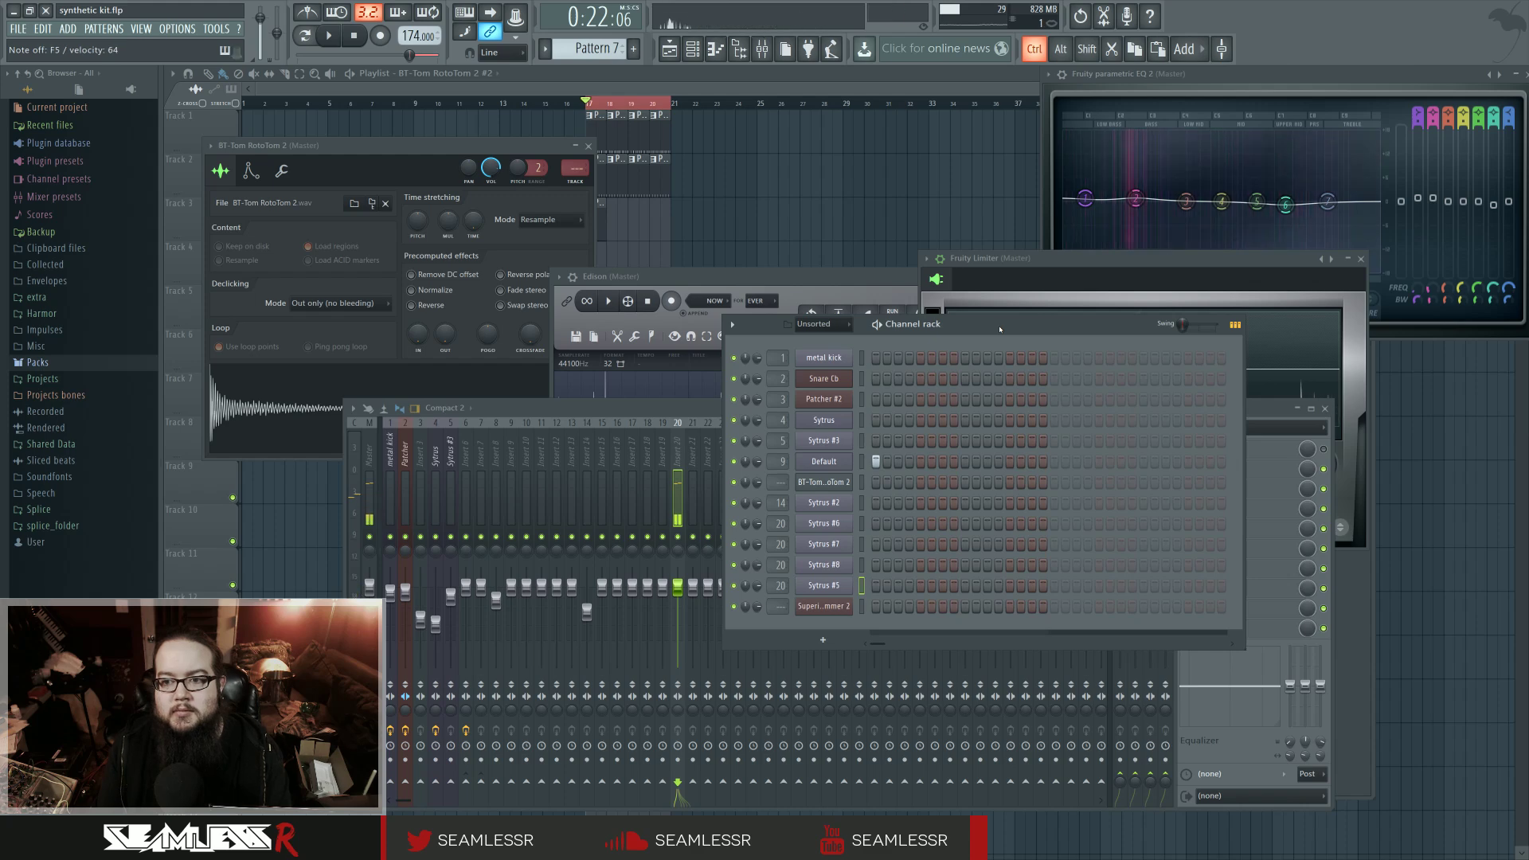
Step: Audition the Sytrus tom channels one after another, ending on Sytrus #5, and open the Sytrus #5 synth window
{"action": "left_click", "coordinate": [862, 550]}
{"action": "left_click", "coordinate": [862, 530]}
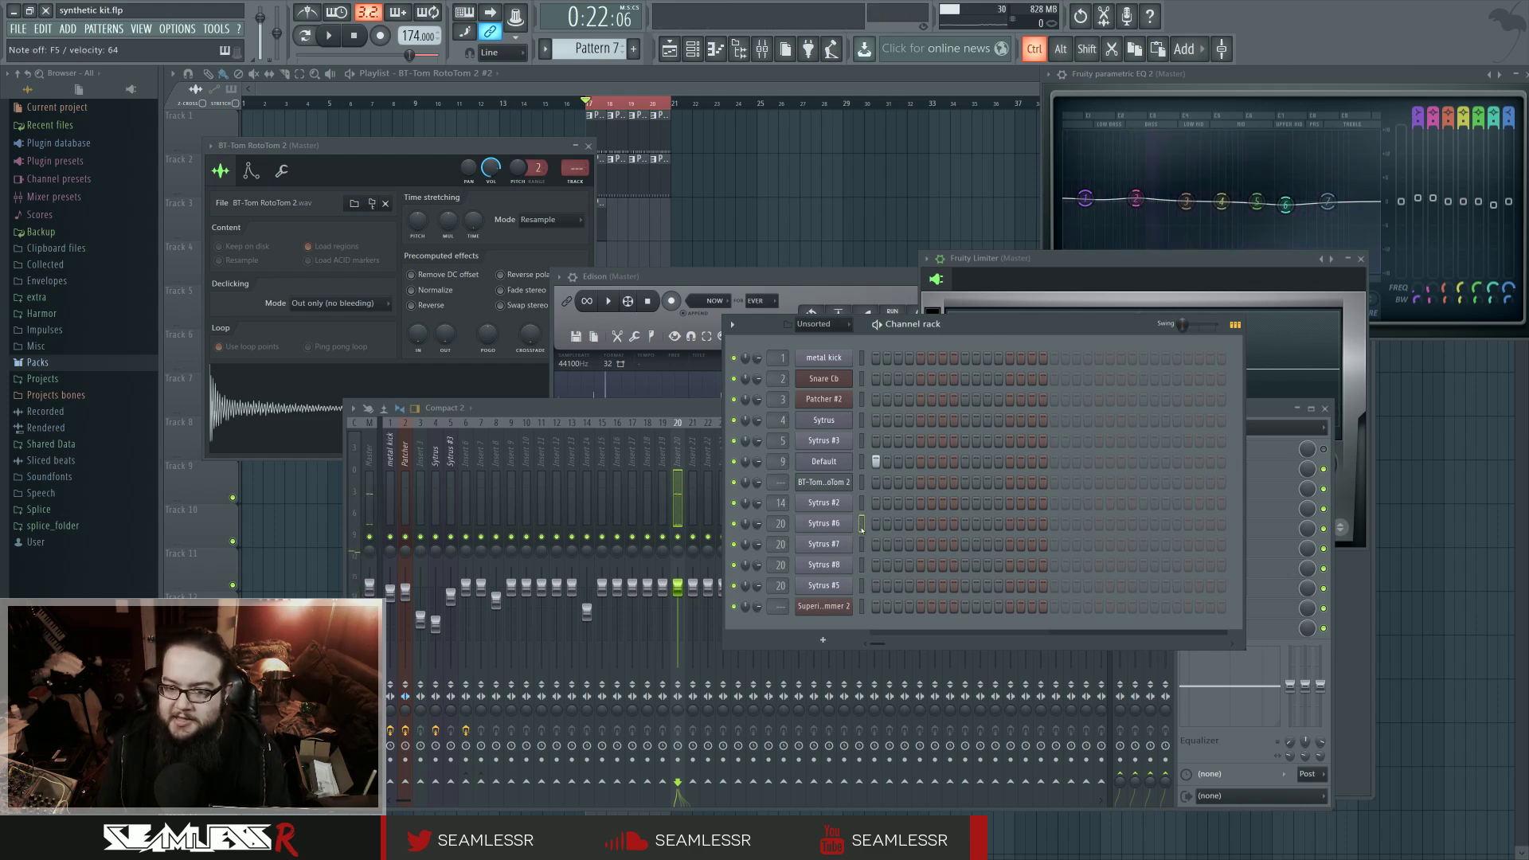
{"action": "scroll", "coordinate": [862, 528], "scroll_direction": "up", "scroll_amount": 1}
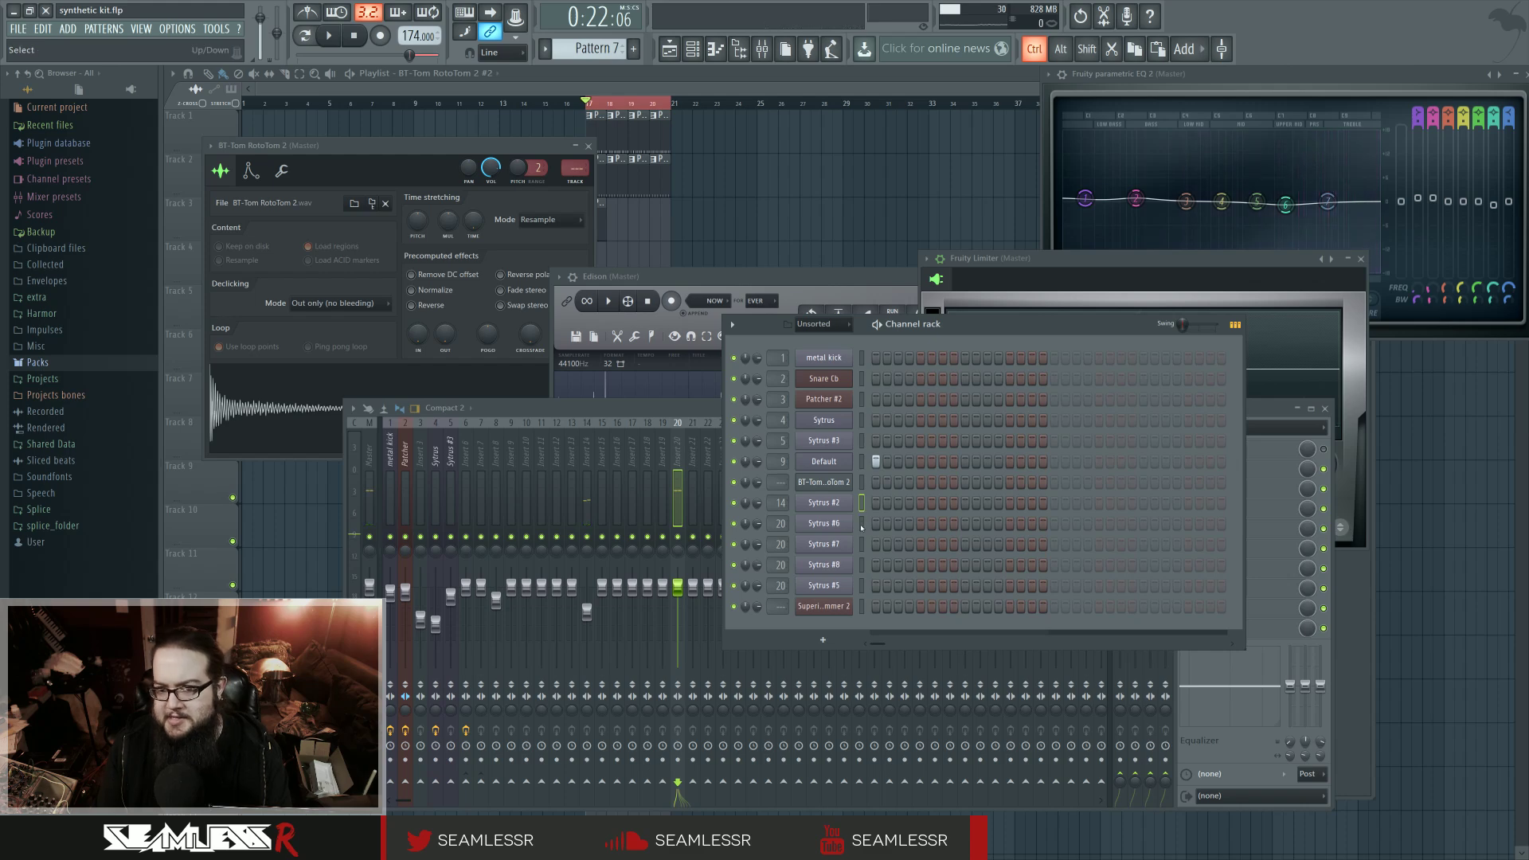
{"action": "left_click", "coordinate": [861, 527]}
{"action": "left_click", "coordinate": [861, 547]}
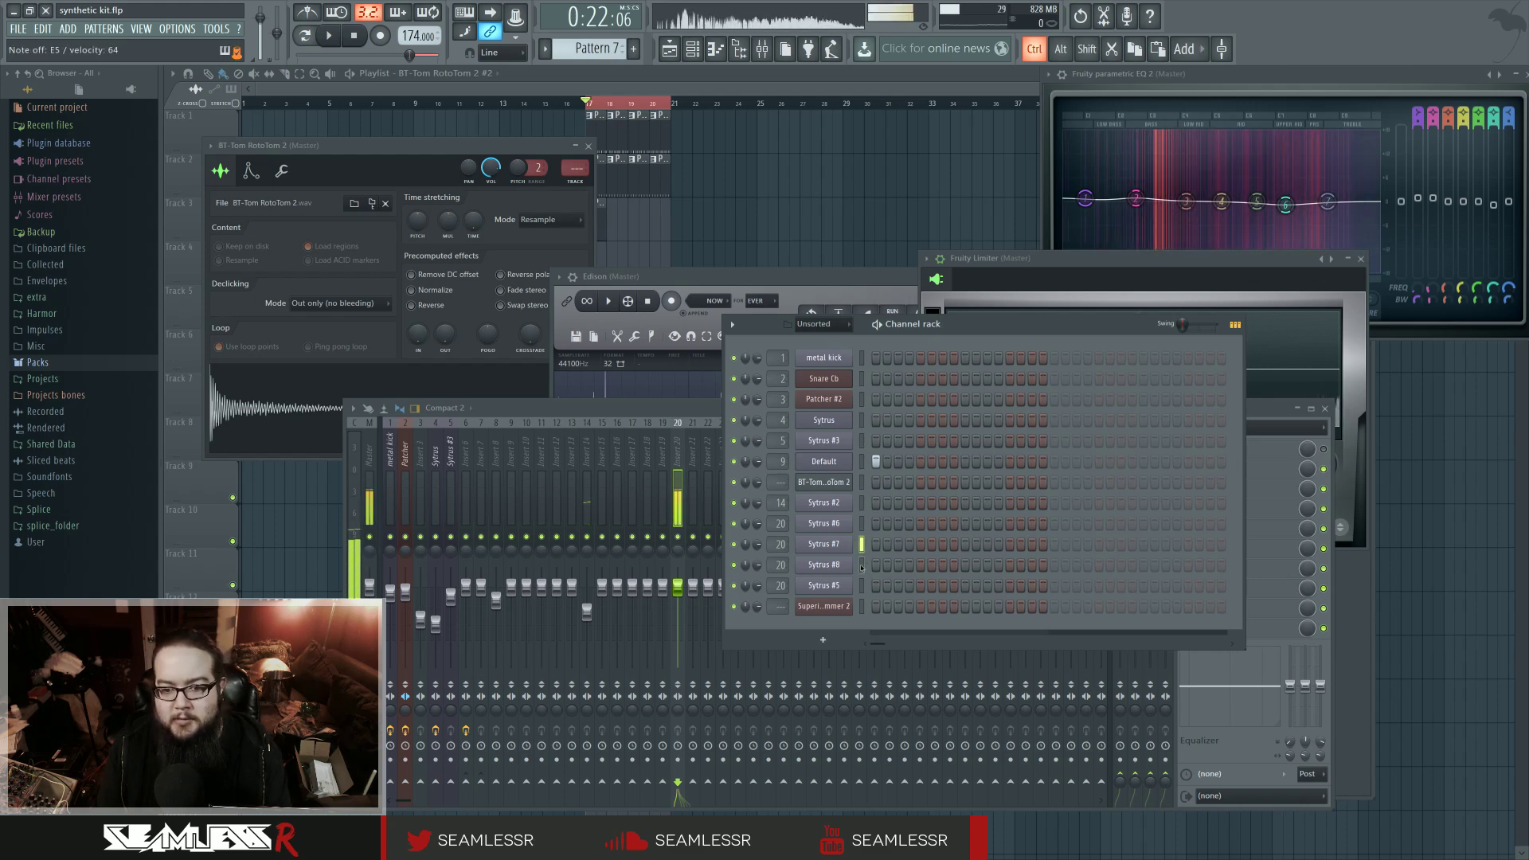
{"action": "left_click", "coordinate": [861, 565]}
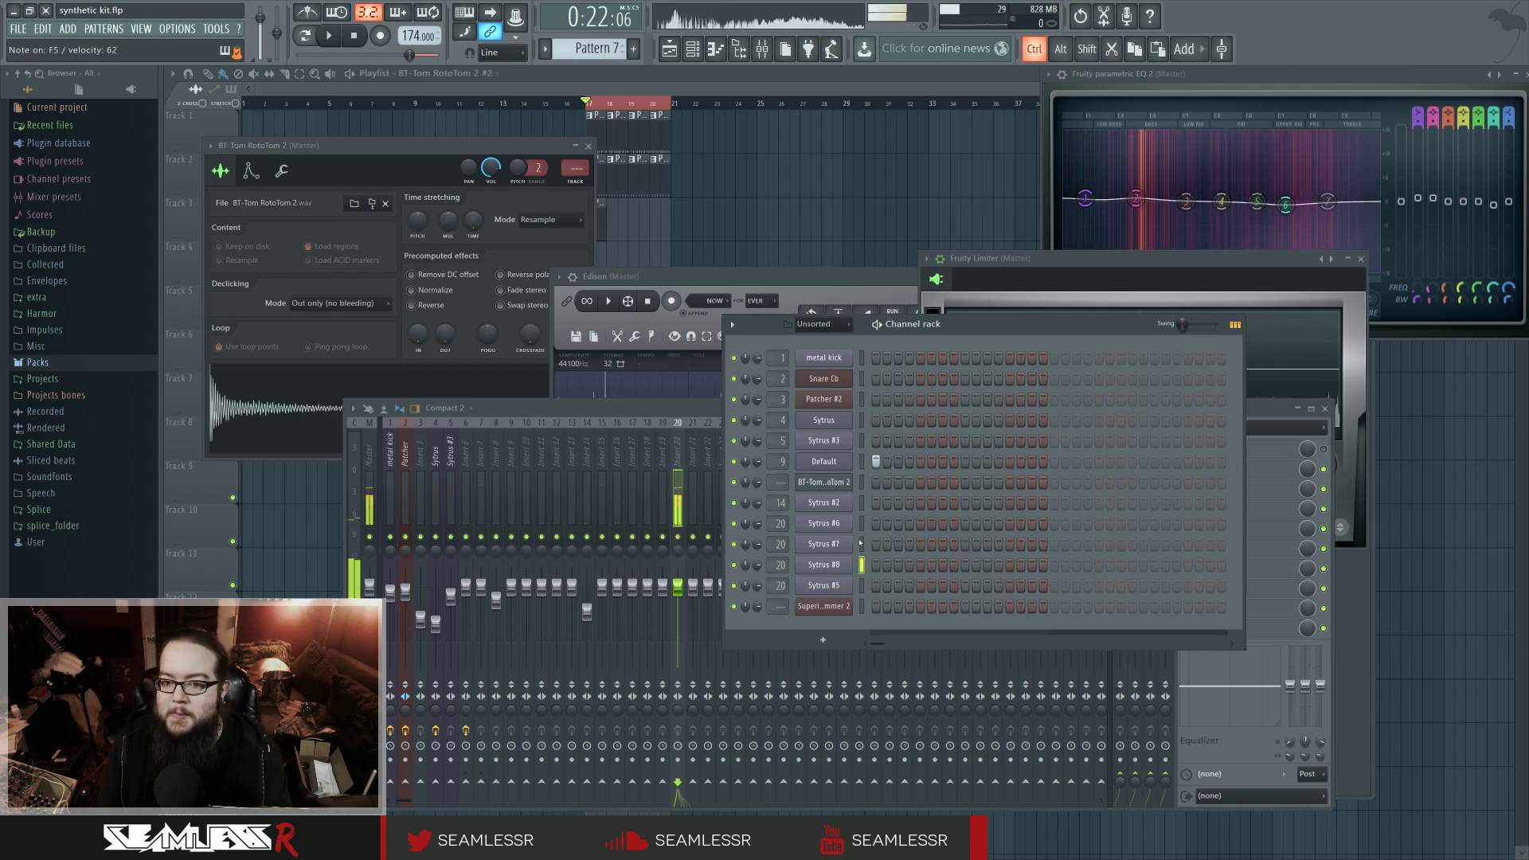
{"action": "left_click", "coordinate": [862, 586]}
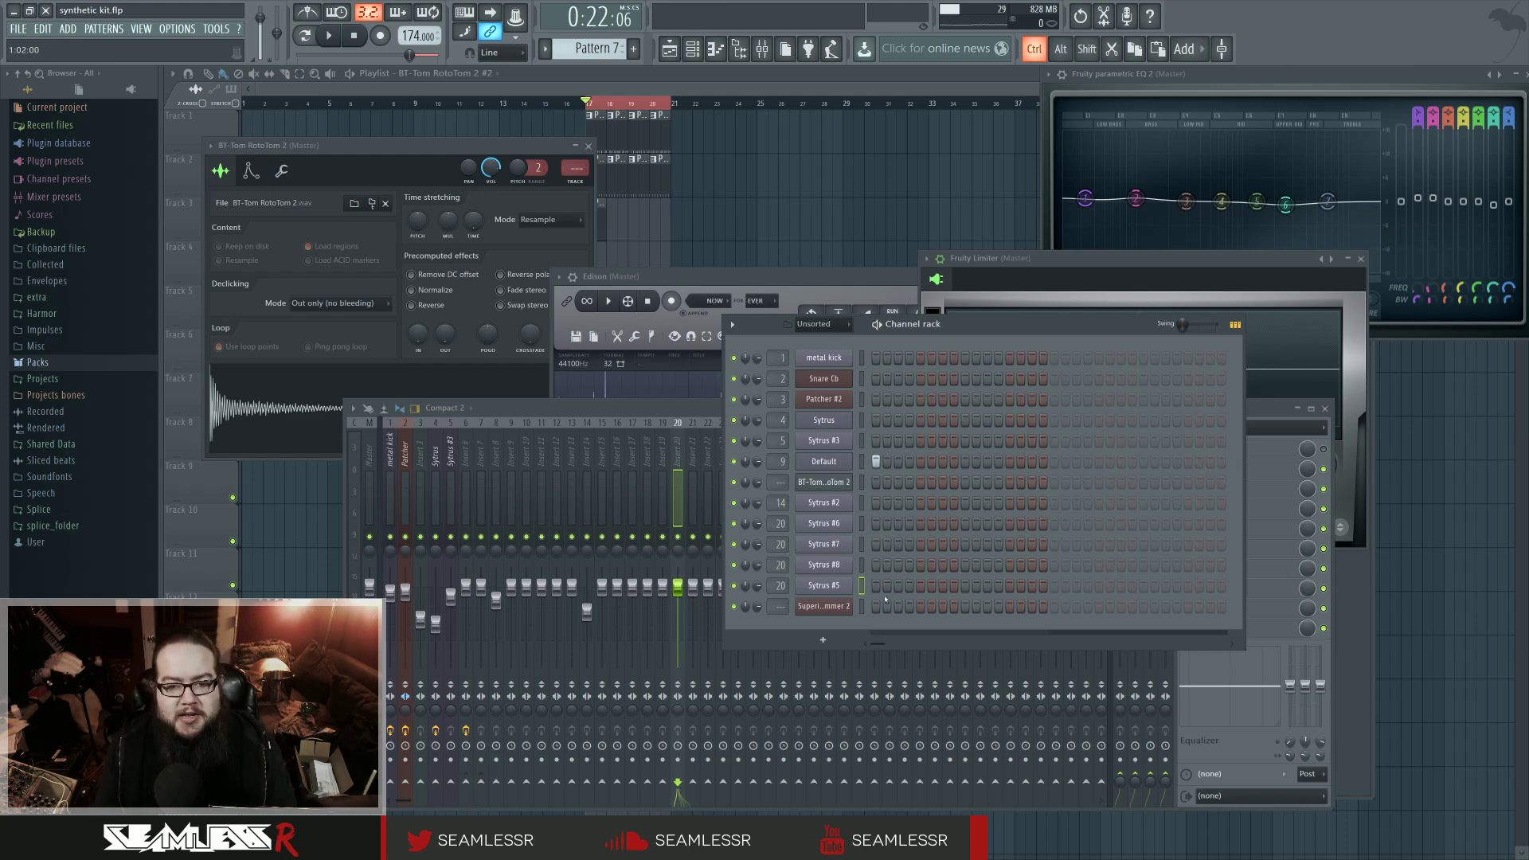
{"action": "left_click", "coordinate": [824, 586]}
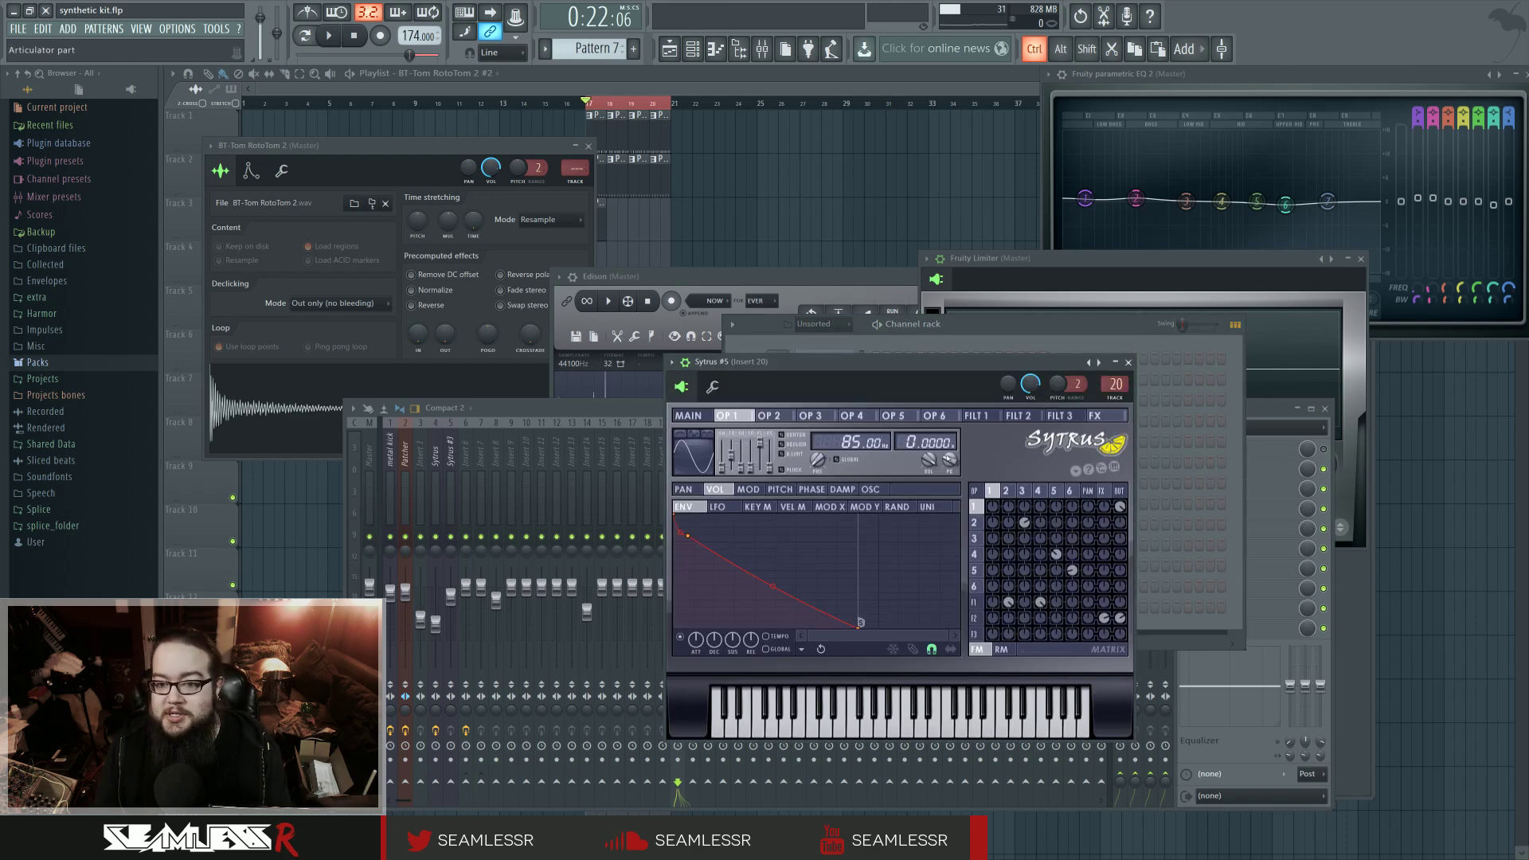
{"action": "left_click_drag", "start_coordinate": [996, 363], "coordinate": [1143, 391]}
Step: Bypass Edison on the Master mixer track, hide the mixer and move the Sytrus #5 window clear of the channel rack
{"action": "left_click", "coordinate": [688, 454]}
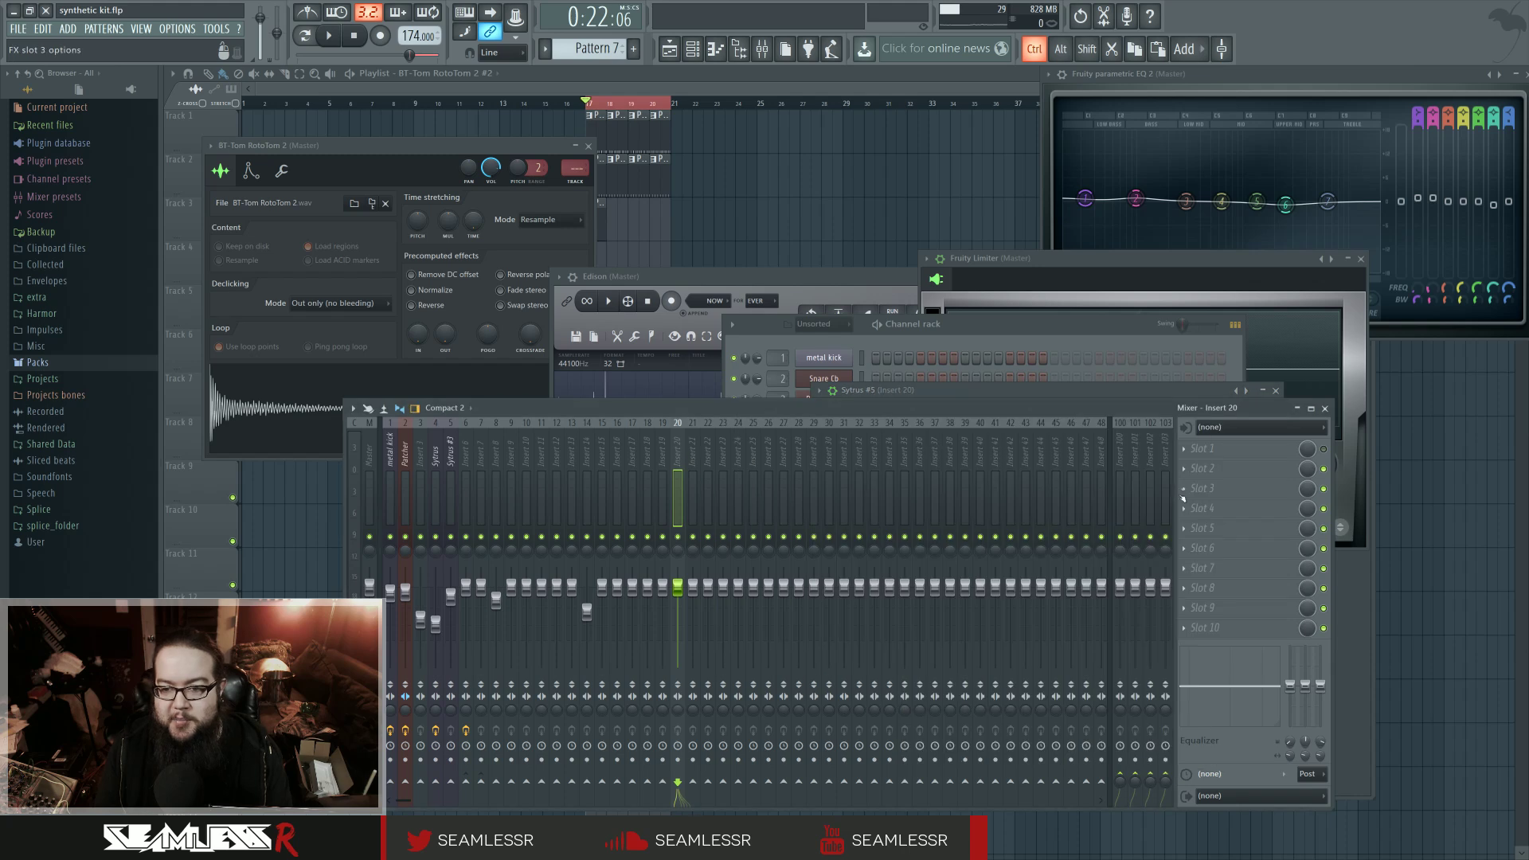
{"action": "left_click", "coordinate": [370, 458]}
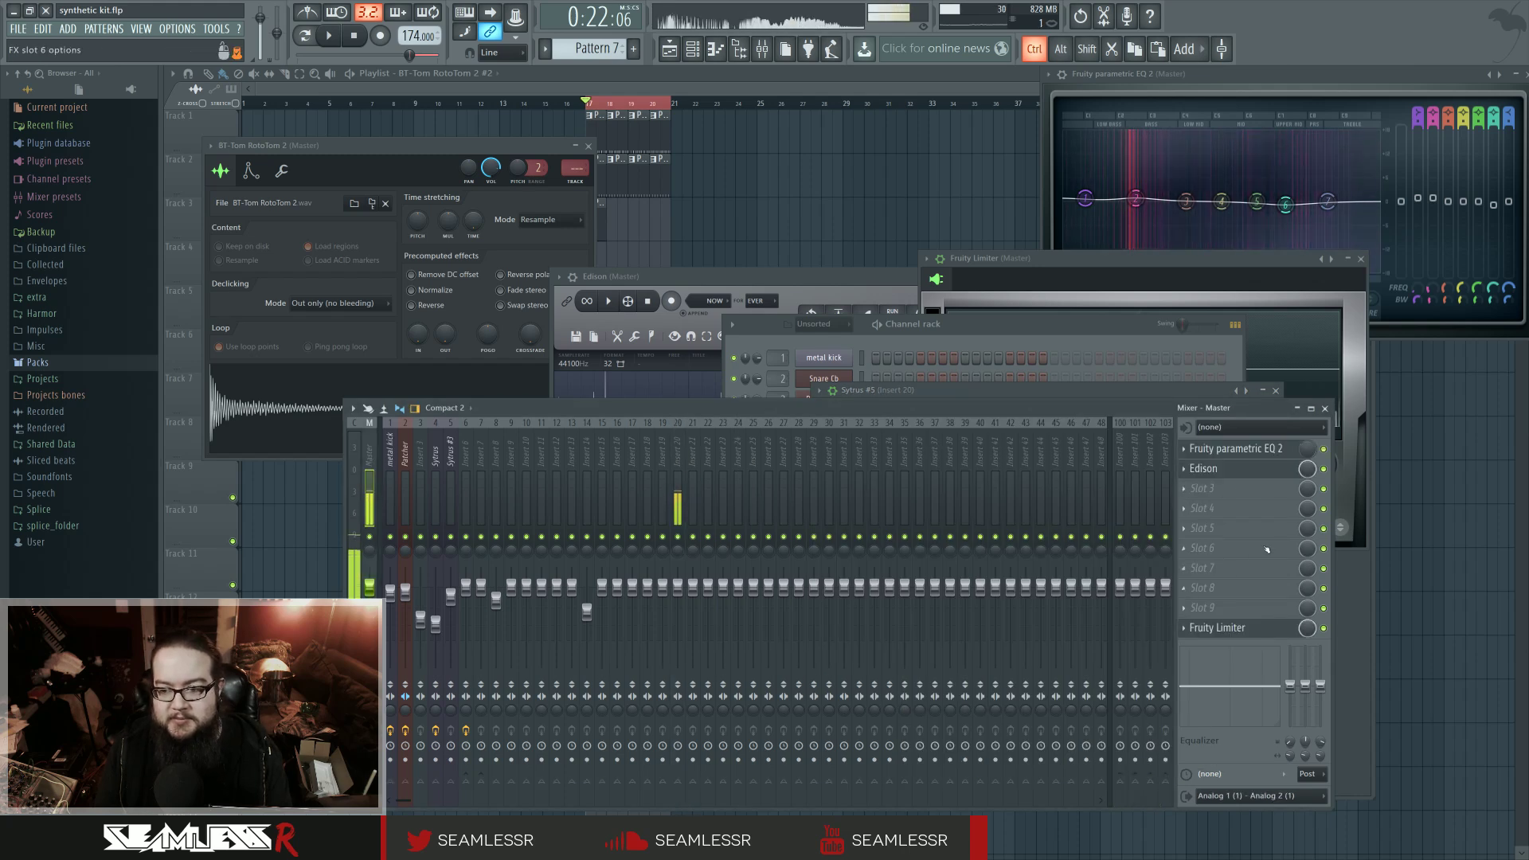
{"action": "left_click", "coordinate": [1323, 468]}
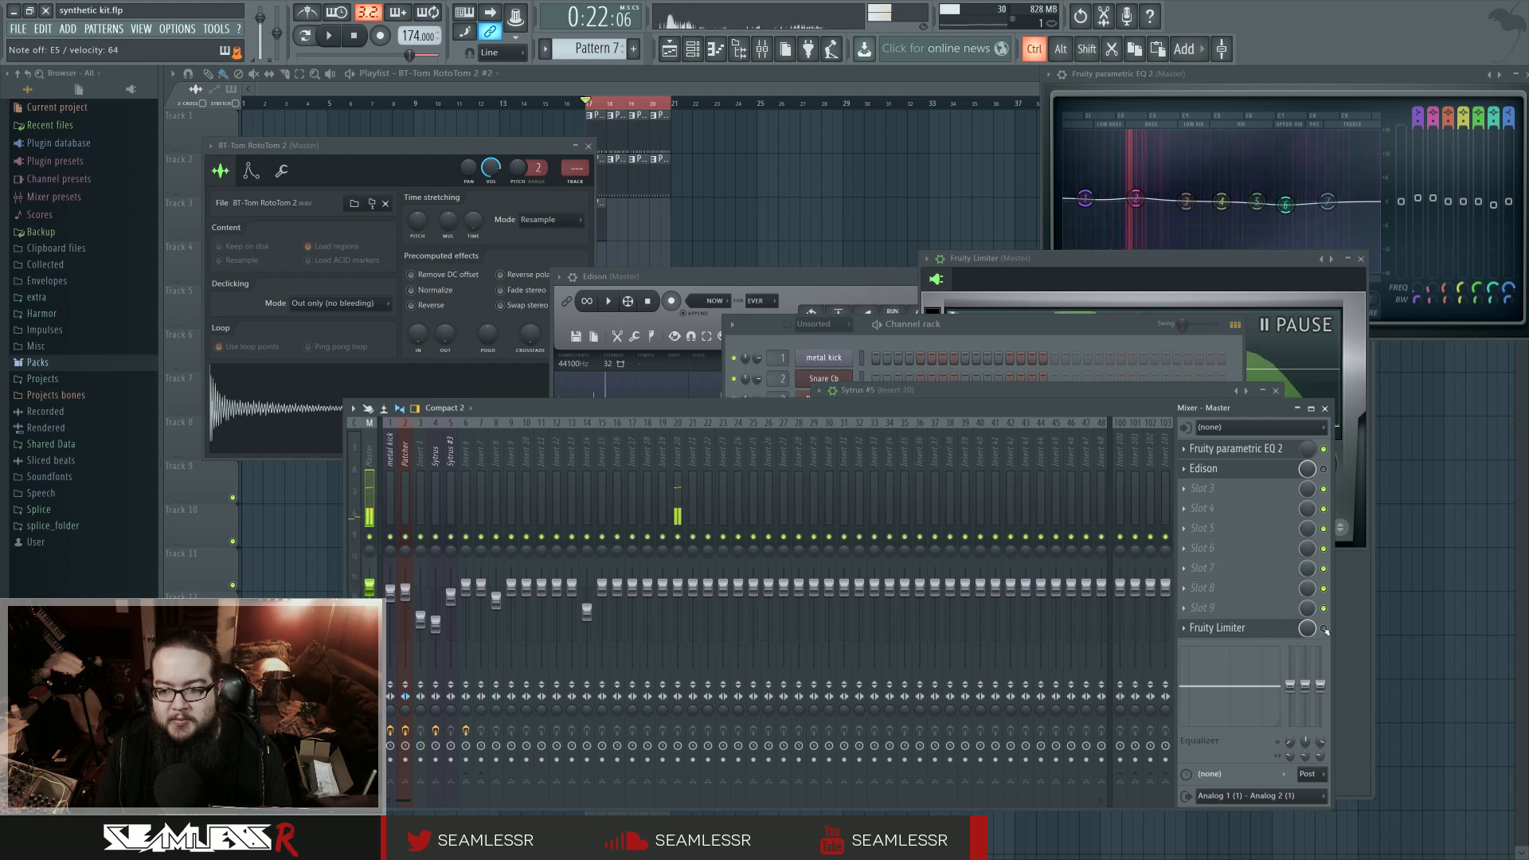
{"action": "key", "text": "F9"}
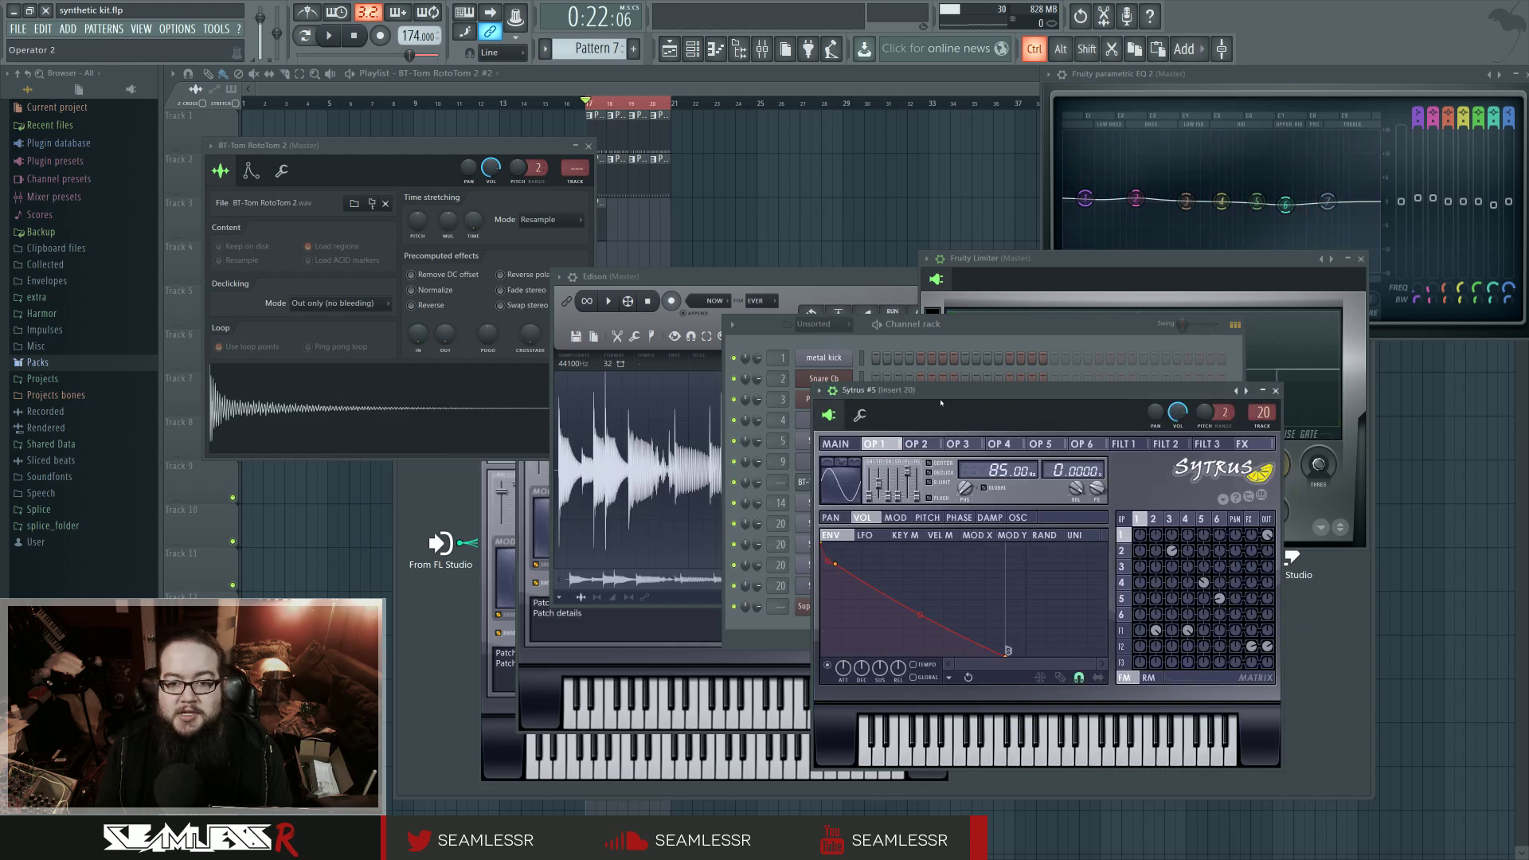
{"action": "left_click_drag", "start_coordinate": [941, 402], "coordinate": [1026, 357]}
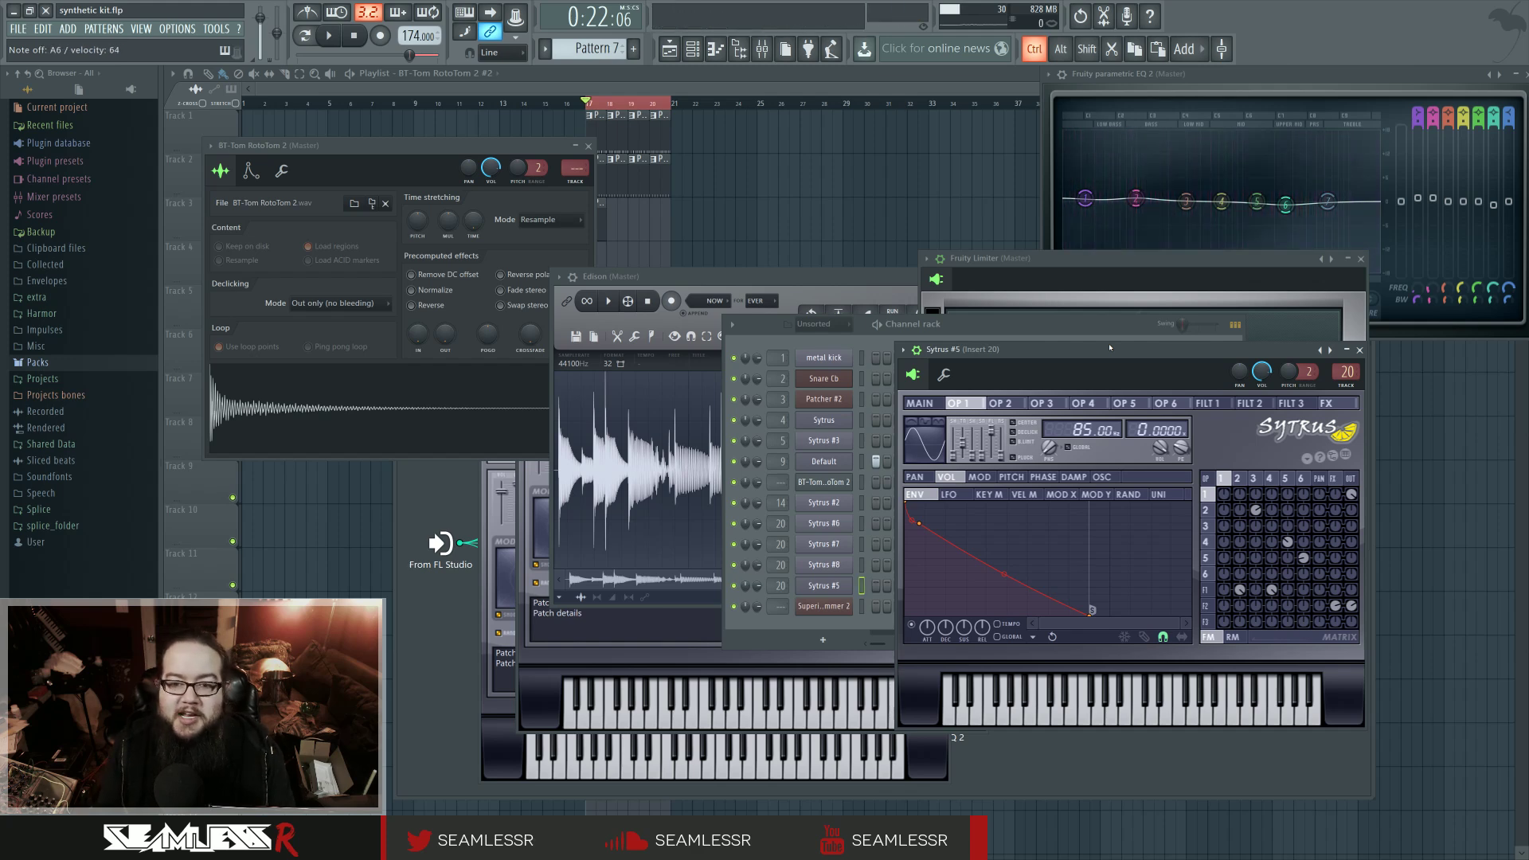
Step: Select the Sytrus #7, #8 and #5 channels in turn to play their toms, ending on the Superior Drummer 2 channel
{"action": "left_click", "coordinate": [861, 546]}
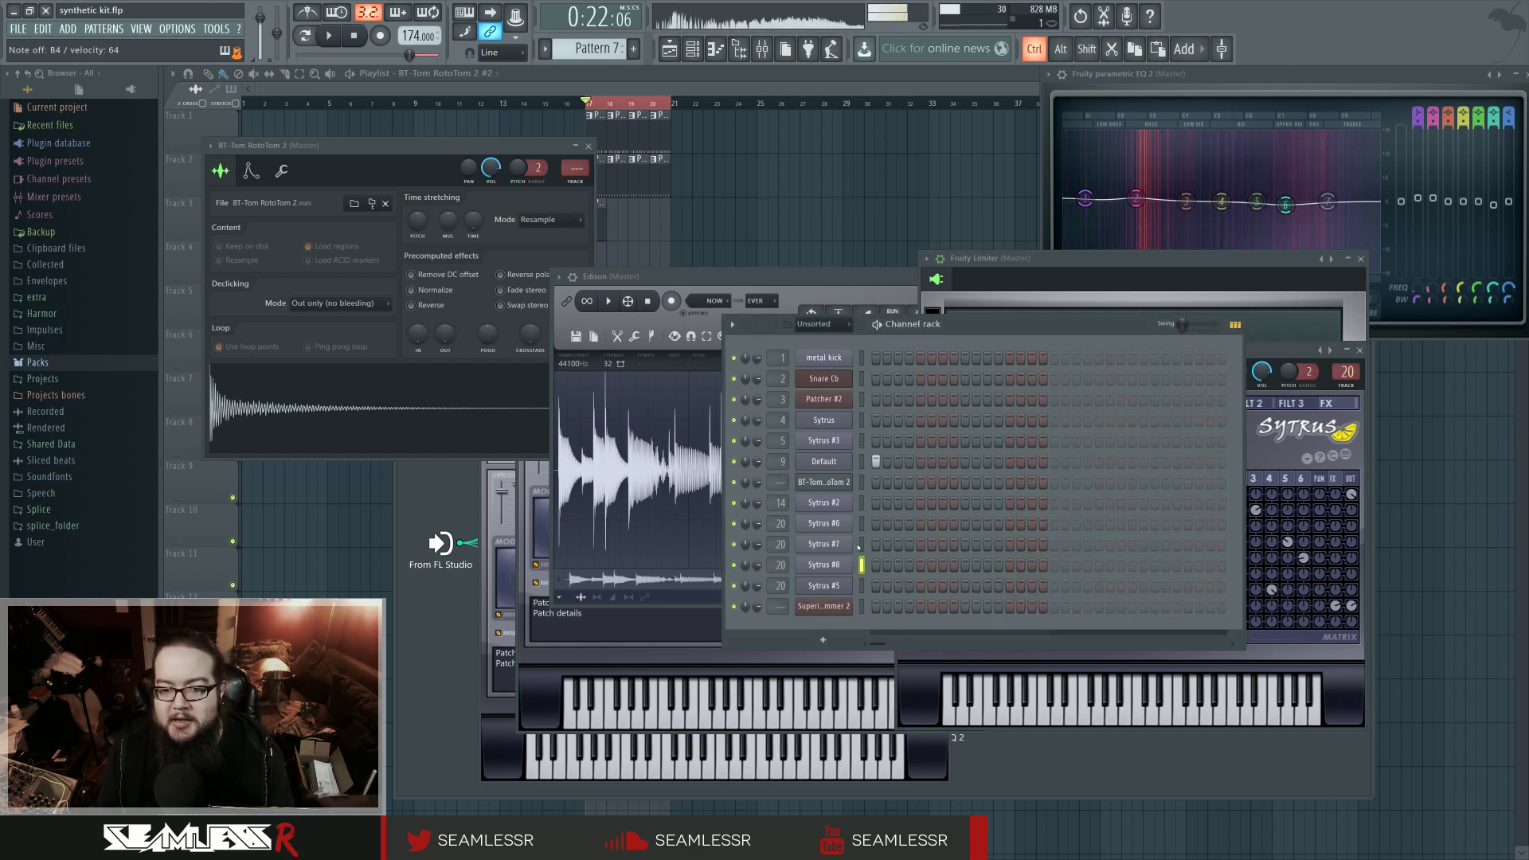
{"action": "left_click", "coordinate": [861, 546]}
{"action": "left_click", "coordinate": [861, 565]}
{"action": "left_click", "coordinate": [861, 587]}
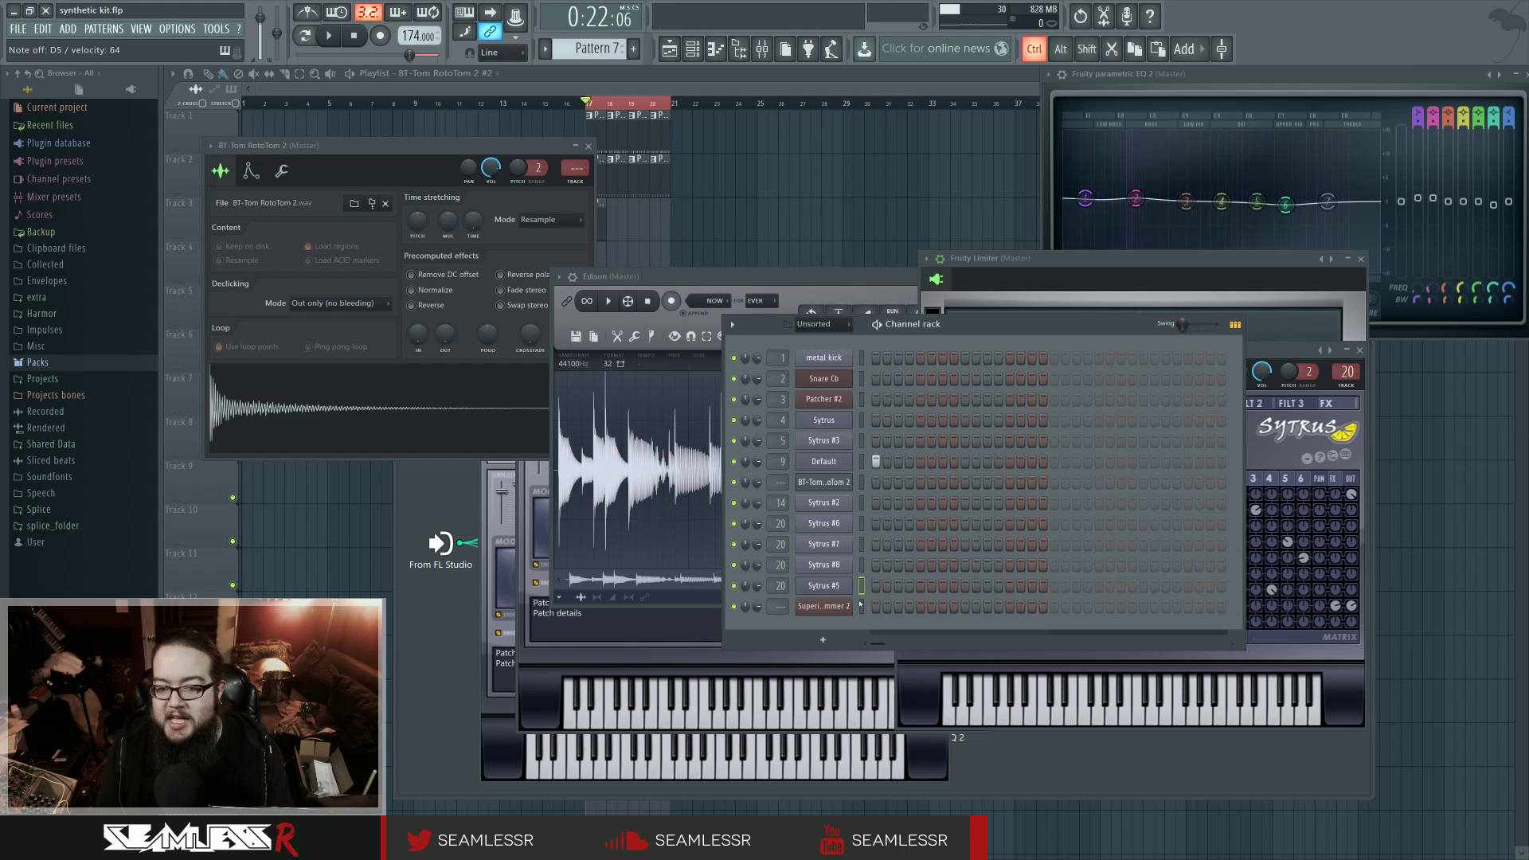
{"action": "left_click", "coordinate": [861, 606]}
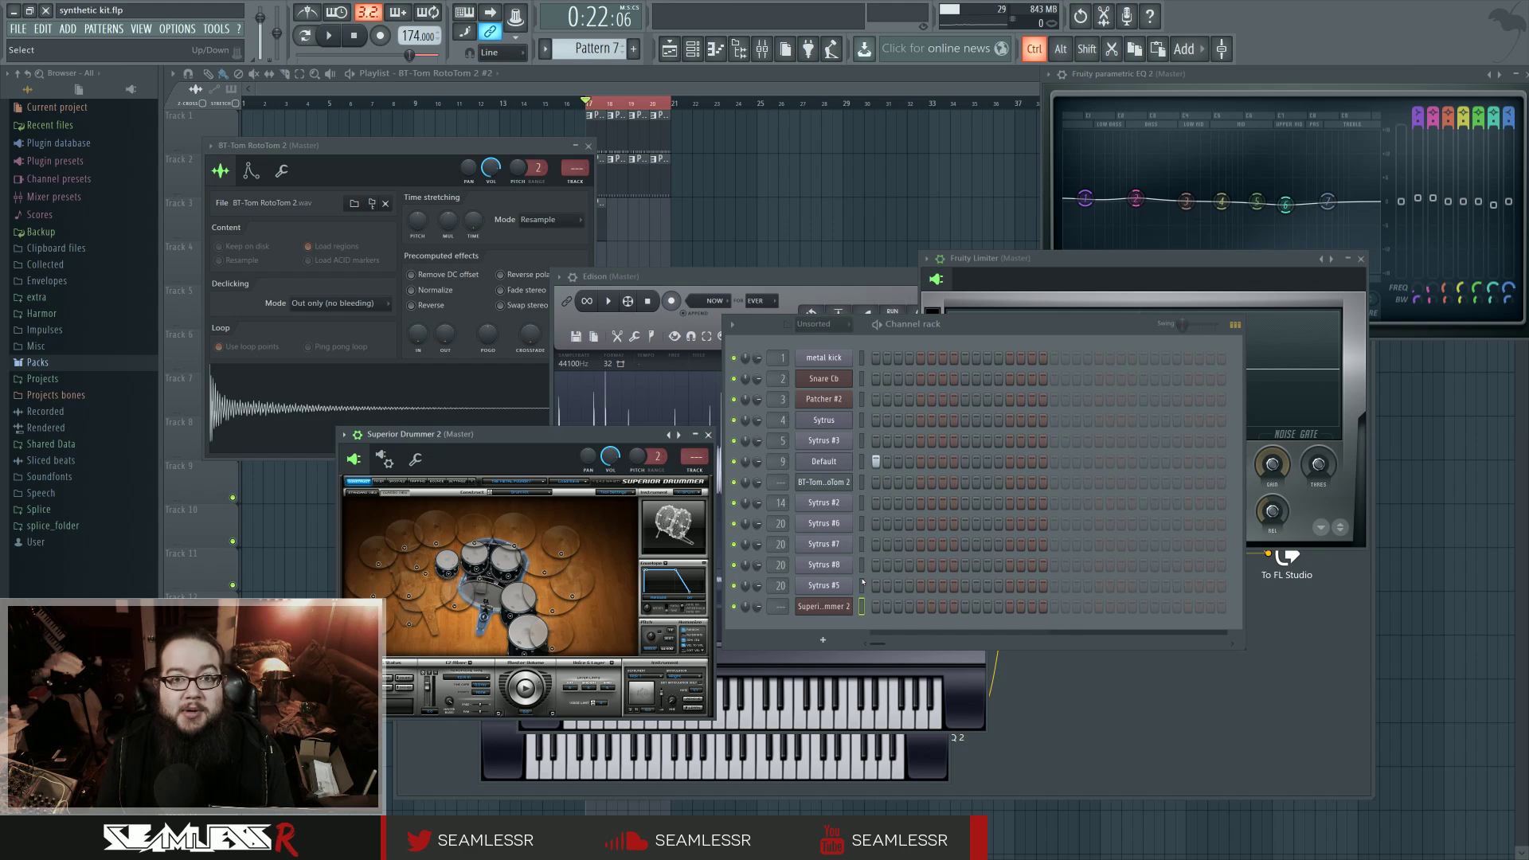
Step: Play the two floor toms and the drum below them repeatedly on the Superior Drummer 2 kit for reference
{"action": "left_click", "coordinate": [530, 592]}
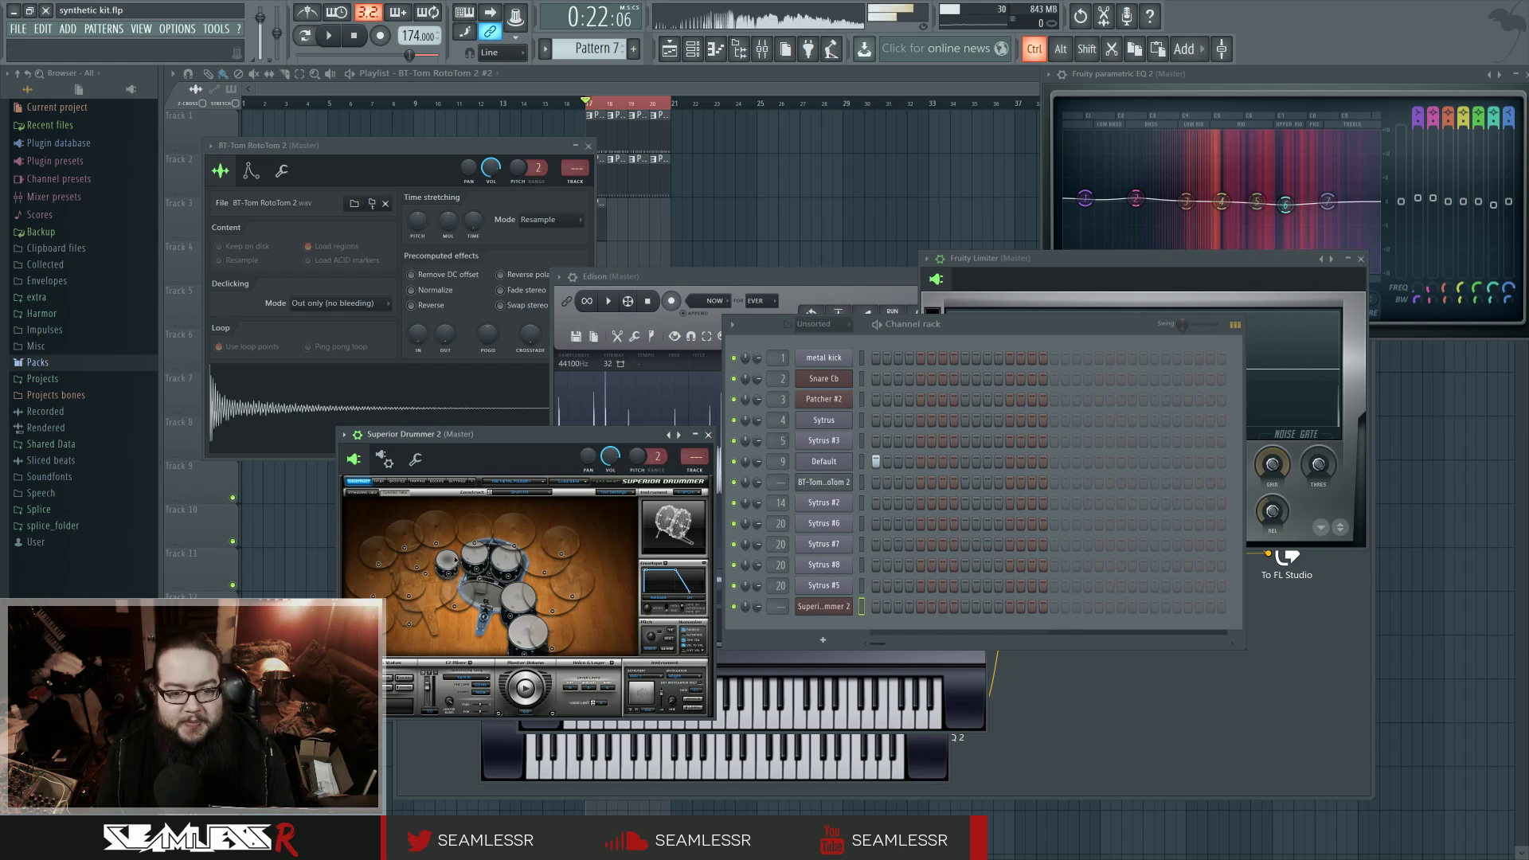
{"action": "left_click", "coordinate": [530, 592]}
{"action": "left_click", "coordinate": [530, 592]}
{"action": "left_click", "coordinate": [525, 596]}
{"action": "left_click", "coordinate": [514, 607]}
{"action": "left_click", "coordinate": [514, 608]}
{"action": "left_click", "coordinate": [513, 607]}
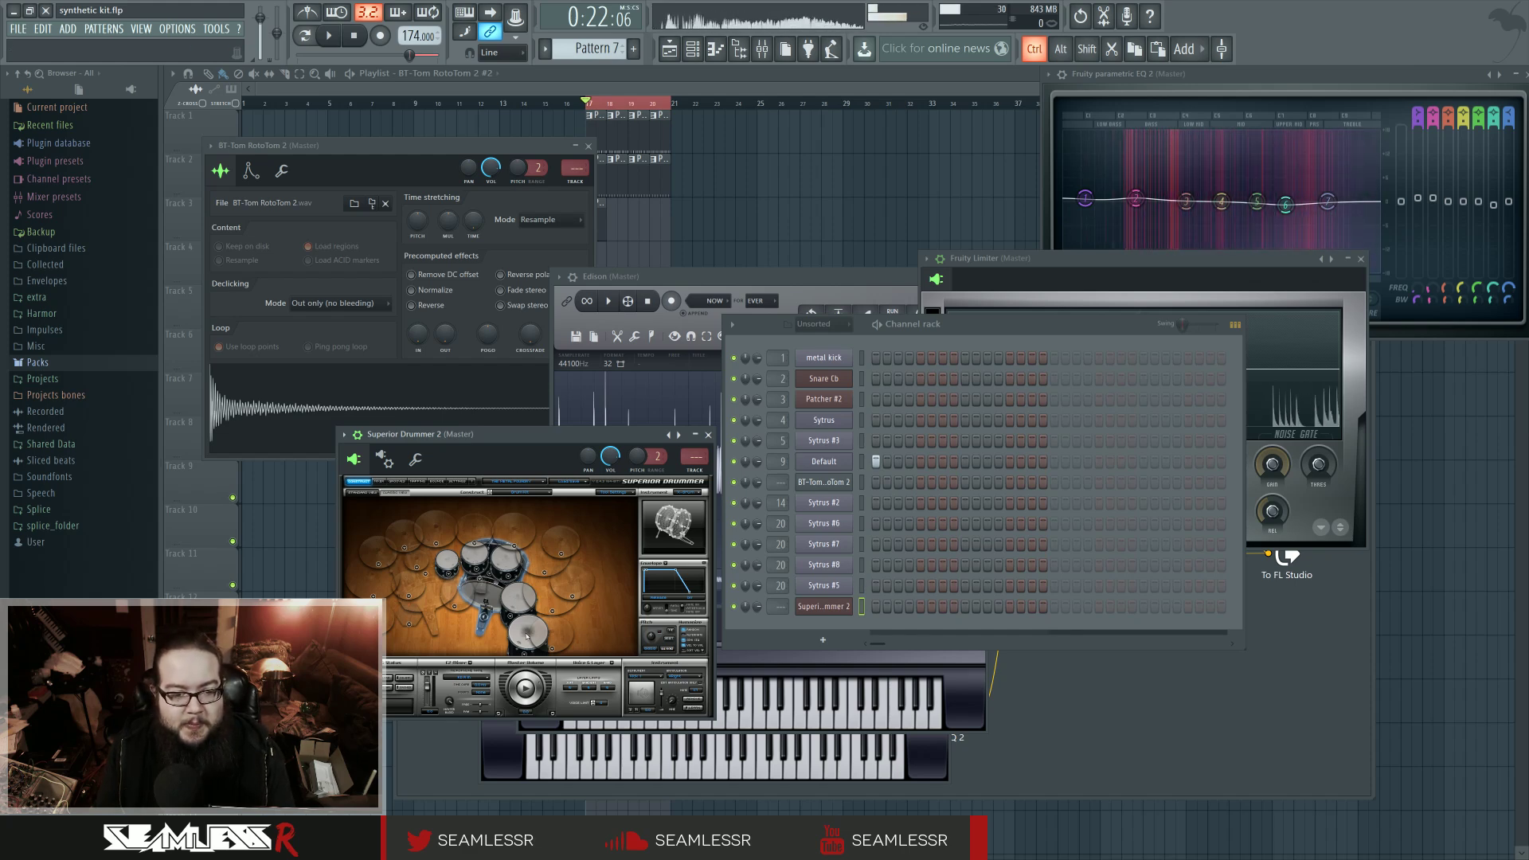
{"action": "left_click", "coordinate": [514, 608]}
{"action": "left_click", "coordinate": [514, 607]}
{"action": "left_click", "coordinate": [514, 607]}
{"action": "left_click", "coordinate": [527, 639]}
{"action": "left_click", "coordinate": [527, 639]}
{"action": "left_click", "coordinate": [527, 640]}
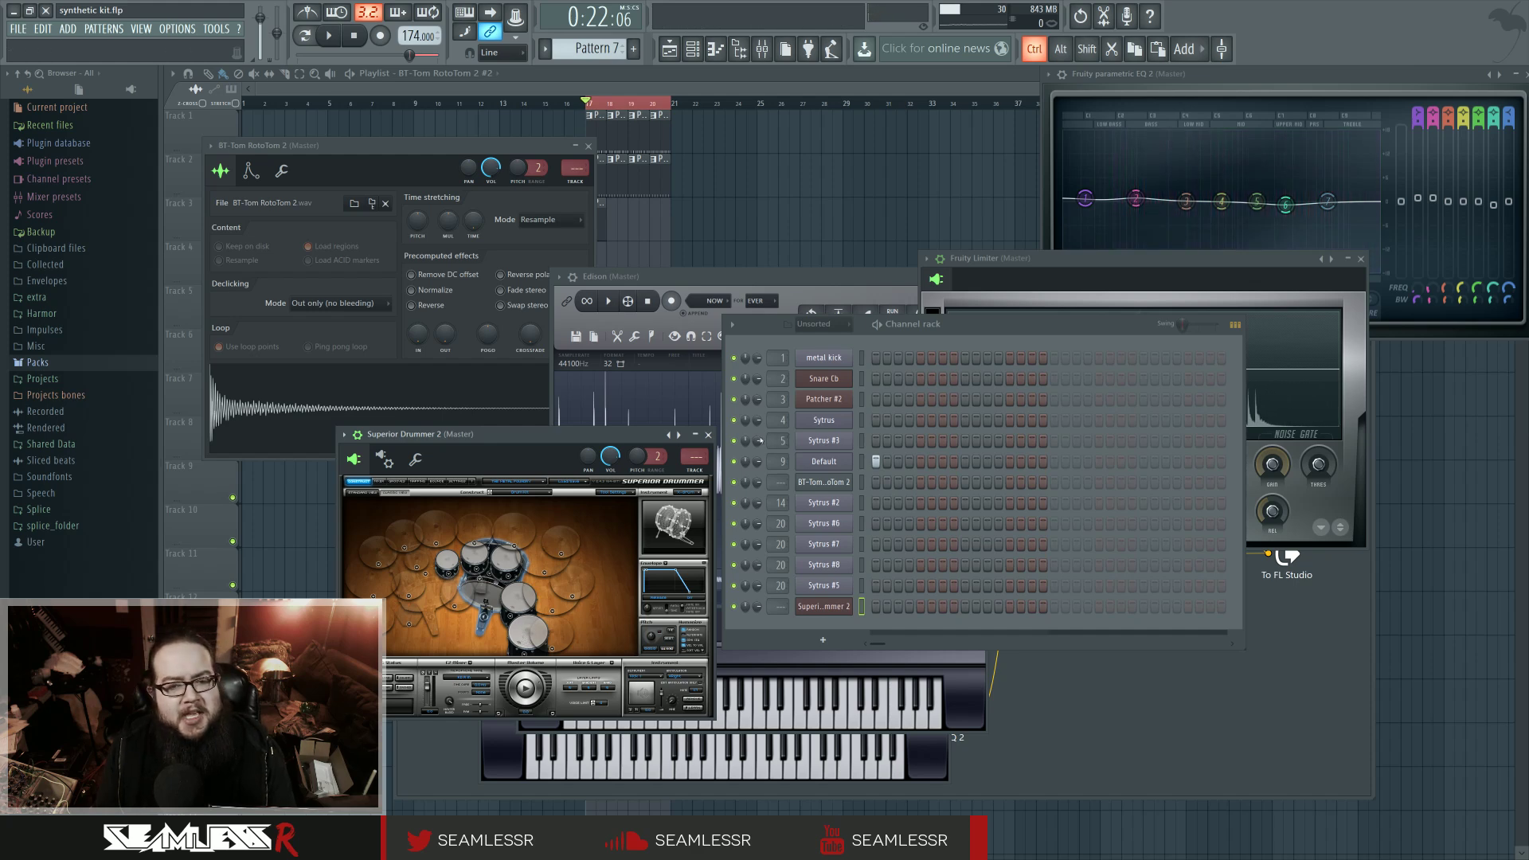
Step: Close Superior Drummer 2 and delete its channel from the channel rack
{"action": "left_click", "coordinate": [709, 435]}
{"action": "right_click", "coordinate": [849, 605]}
{"action": "left_click", "coordinate": [882, 703]}
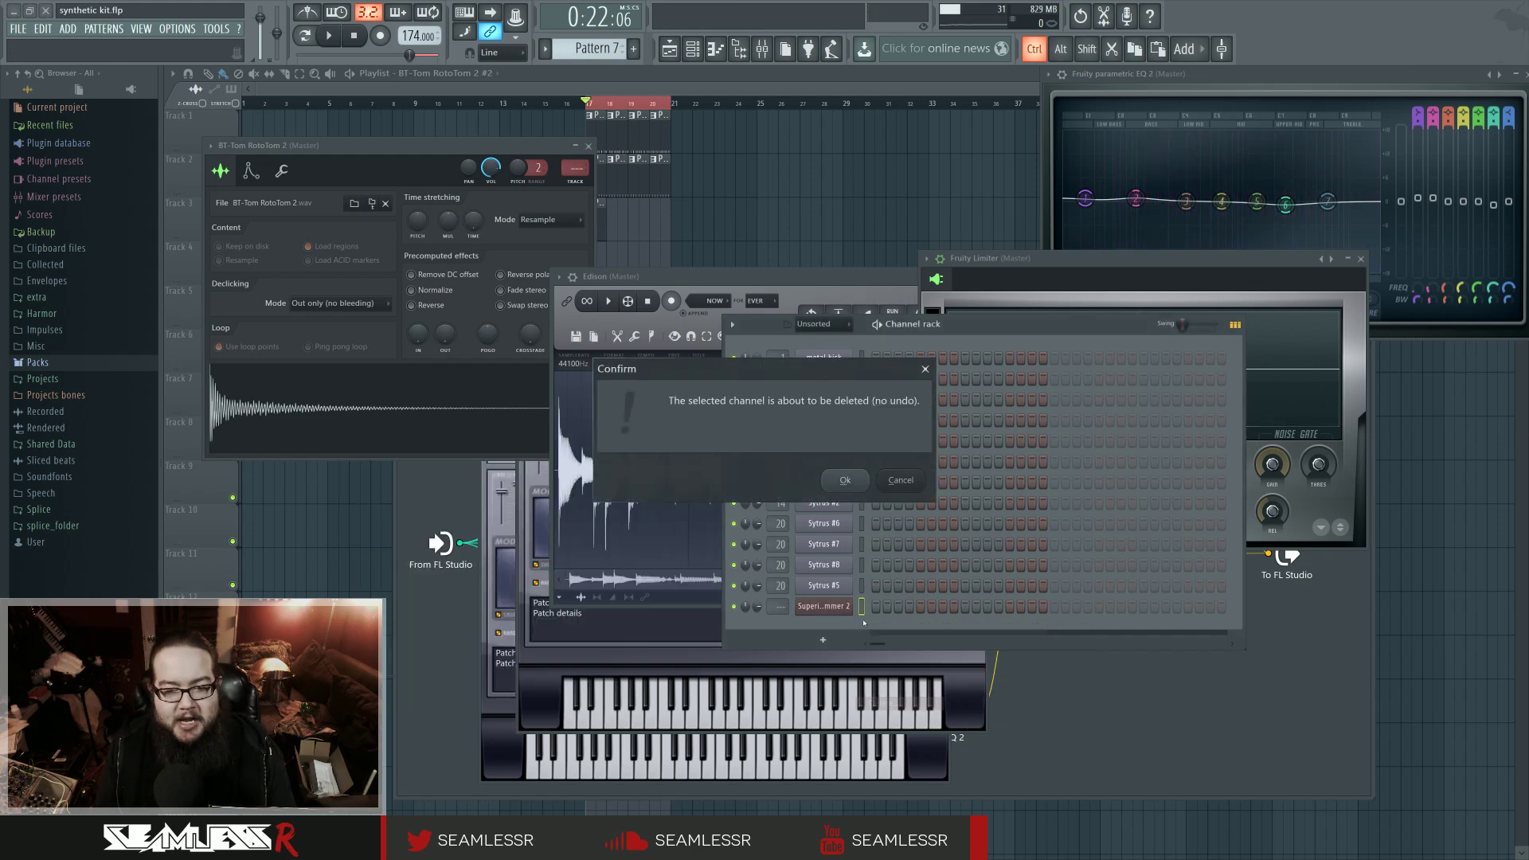
{"action": "key", "text": "Return"}
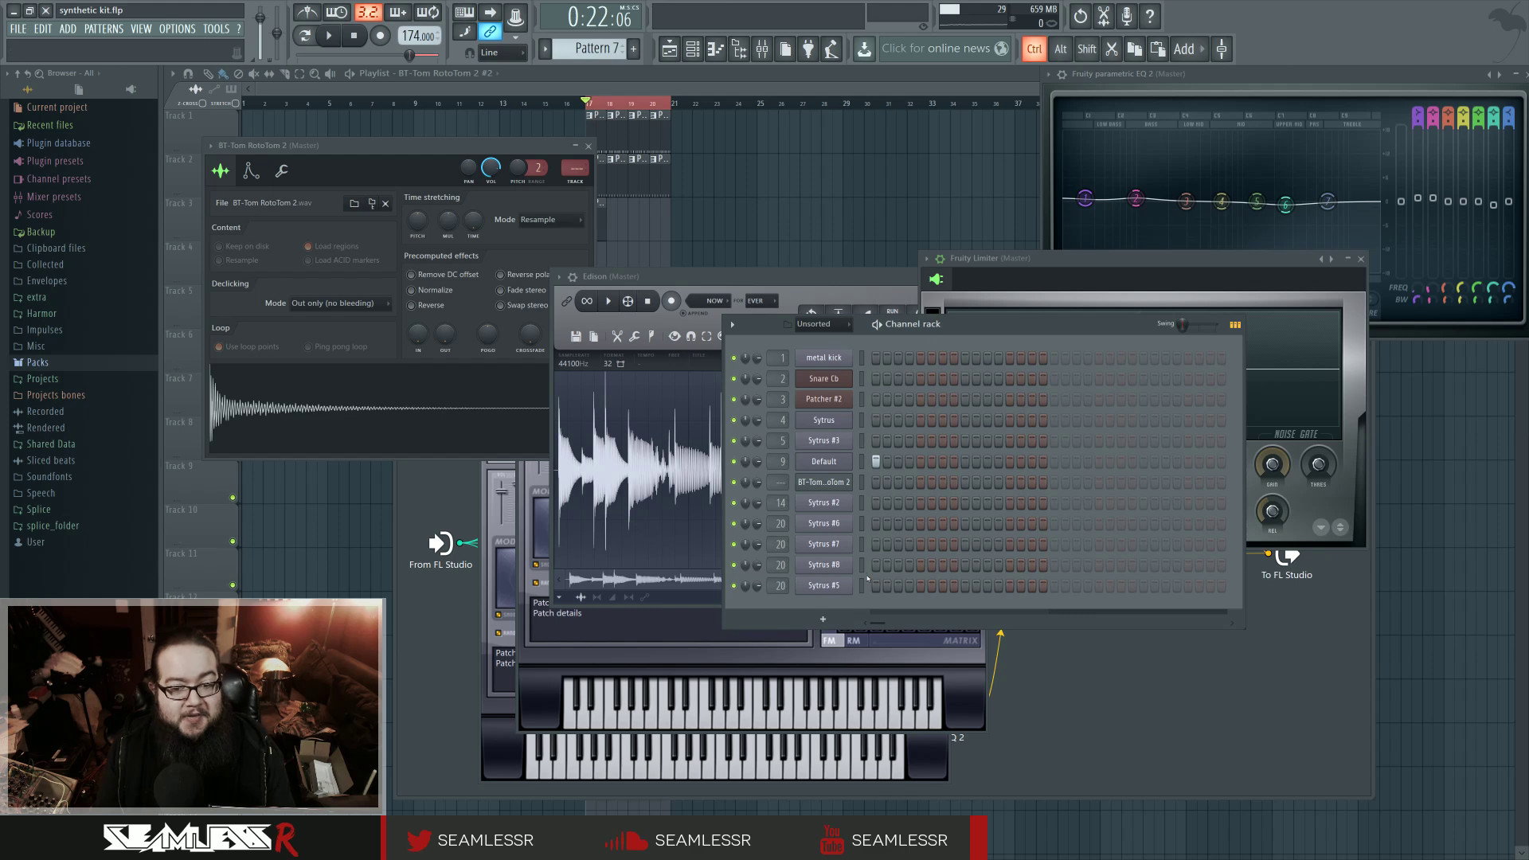
Step: Inspect the Sytrus #5 synth and the main page of Sytrus #6, closing each window after viewing
{"action": "left_click", "coordinate": [843, 589]}
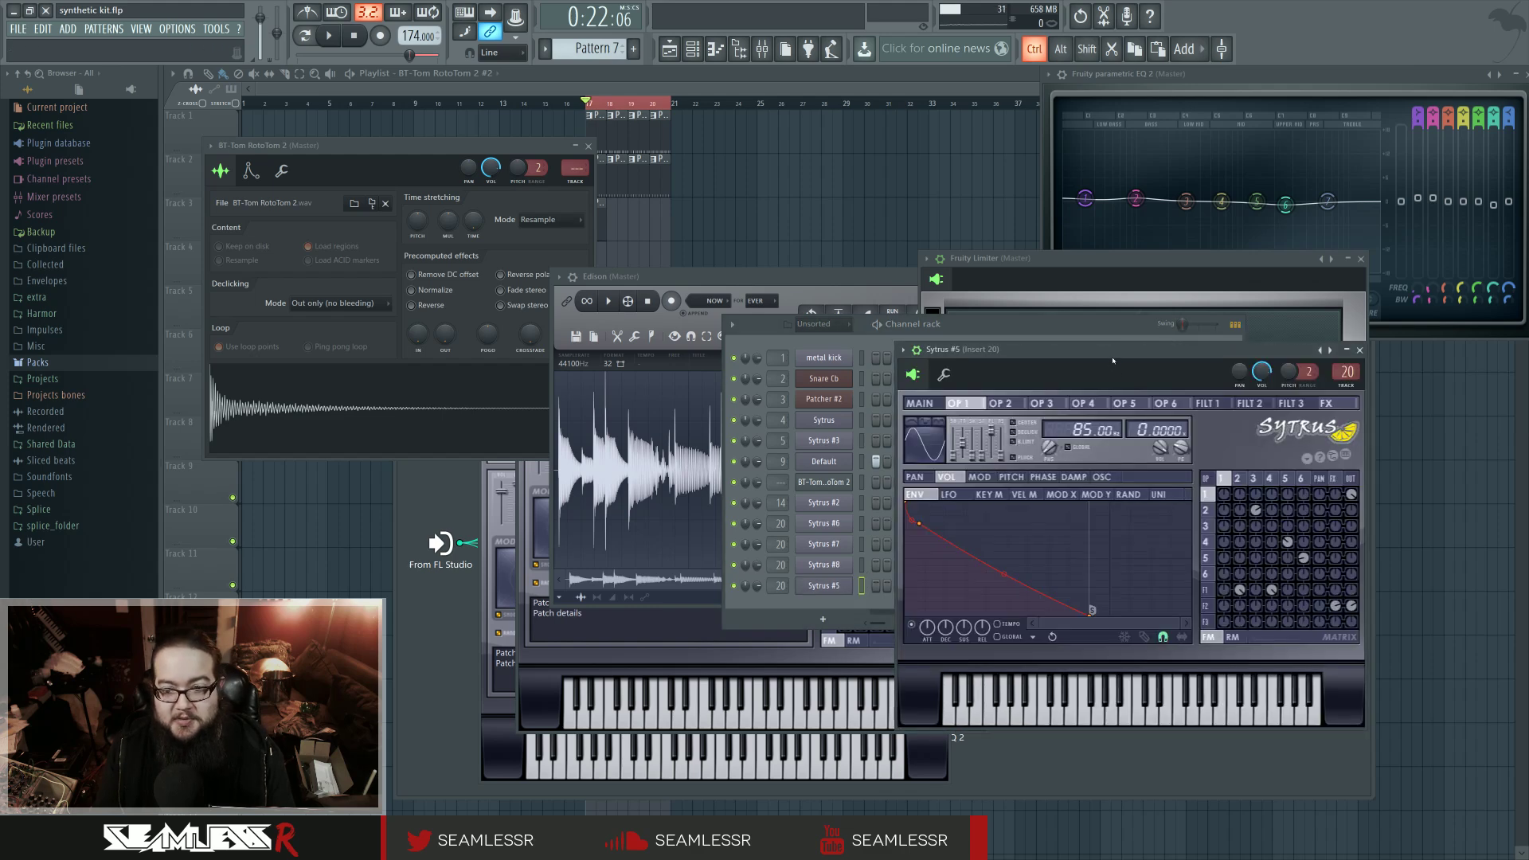
{"action": "mouse_move", "coordinate": [1110, 355]}
{"action": "left_mouse_down"}
{"action": "mouse_move", "coordinate": [1074, 336]}
{"action": "mouse_move", "coordinate": [1087, 341]}
{"action": "left_mouse_up"}
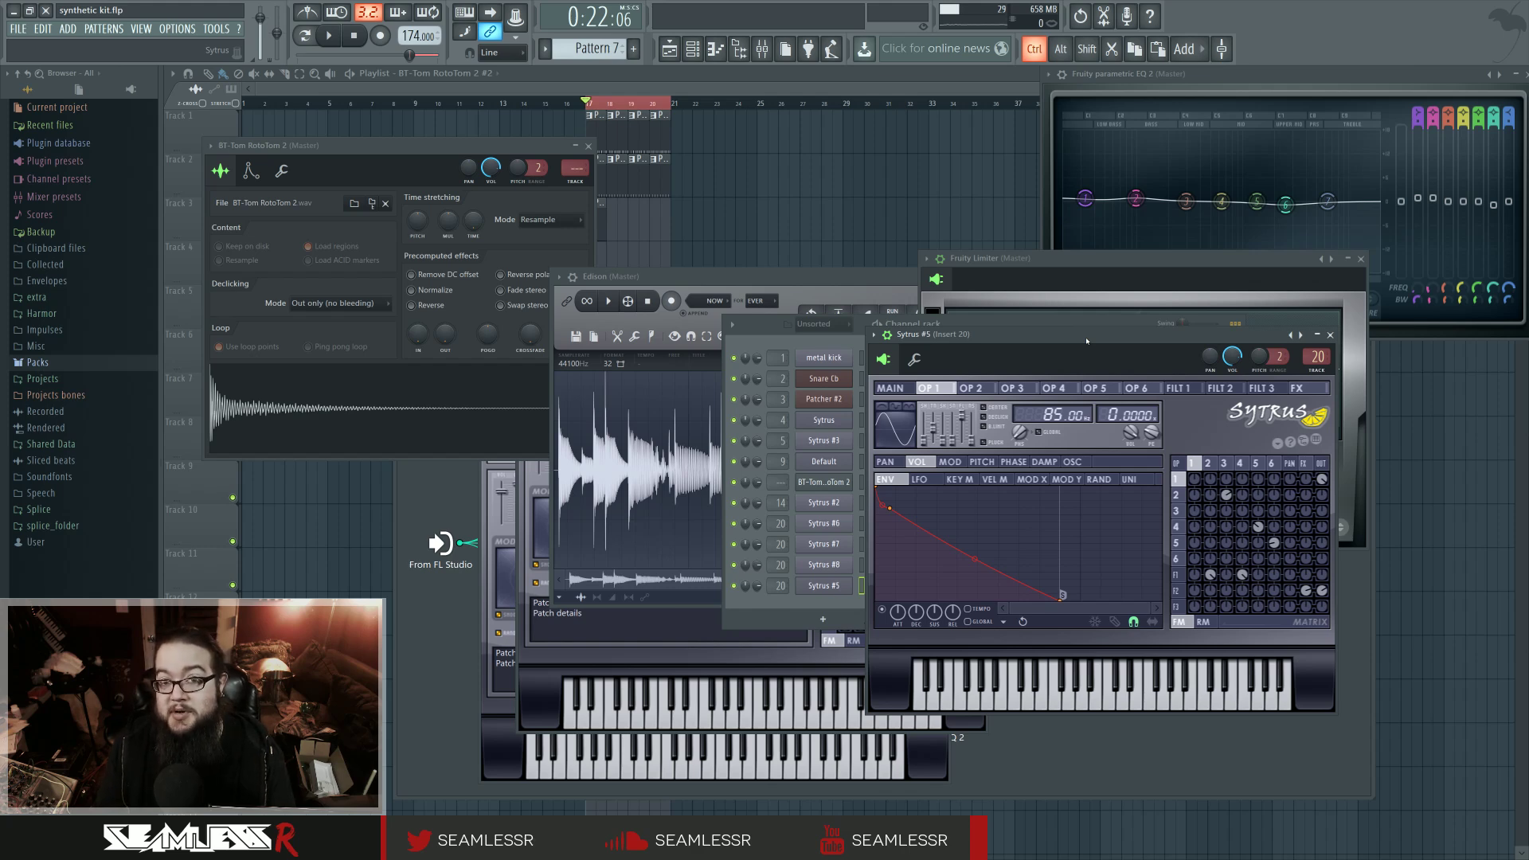
{"action": "left_click_drag", "start_coordinate": [1087, 341], "coordinate": [699, 293]}
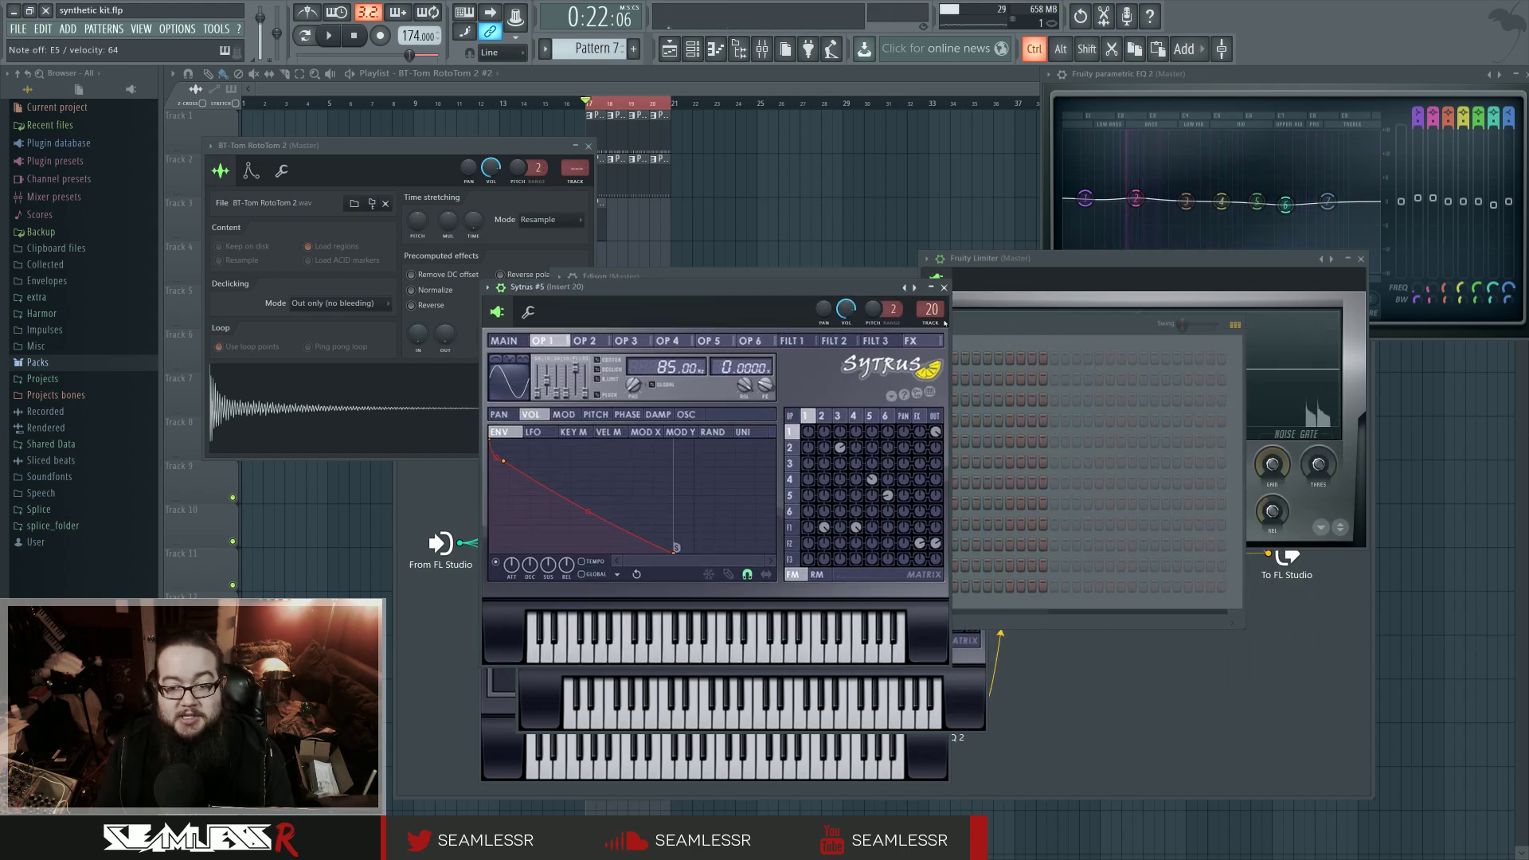
{"action": "left_click", "coordinate": [943, 288]}
{"action": "left_click", "coordinate": [844, 524]}
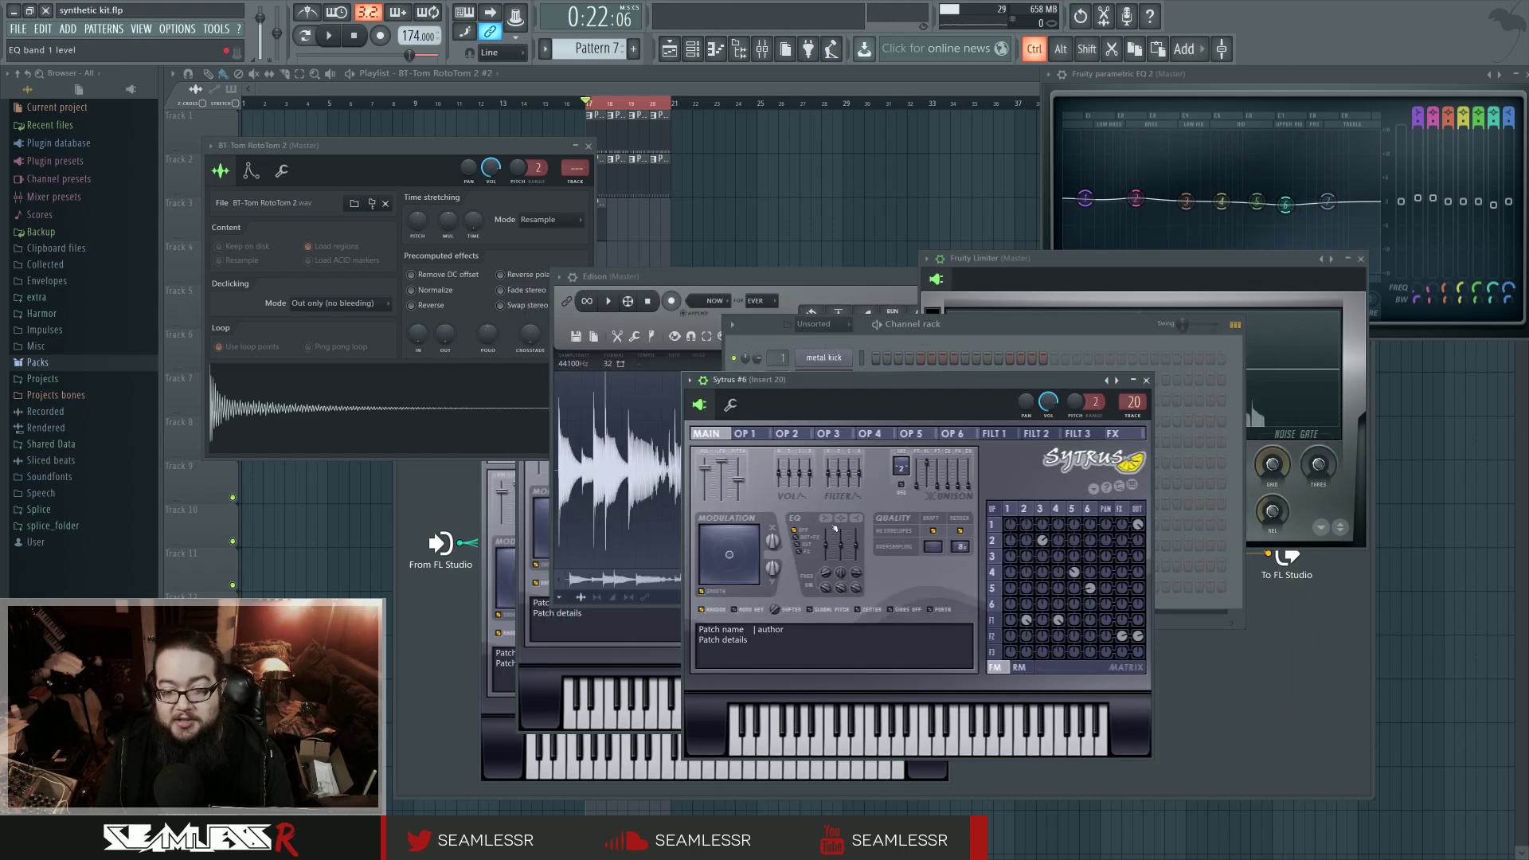
{"action": "left_click", "coordinate": [1148, 380]}
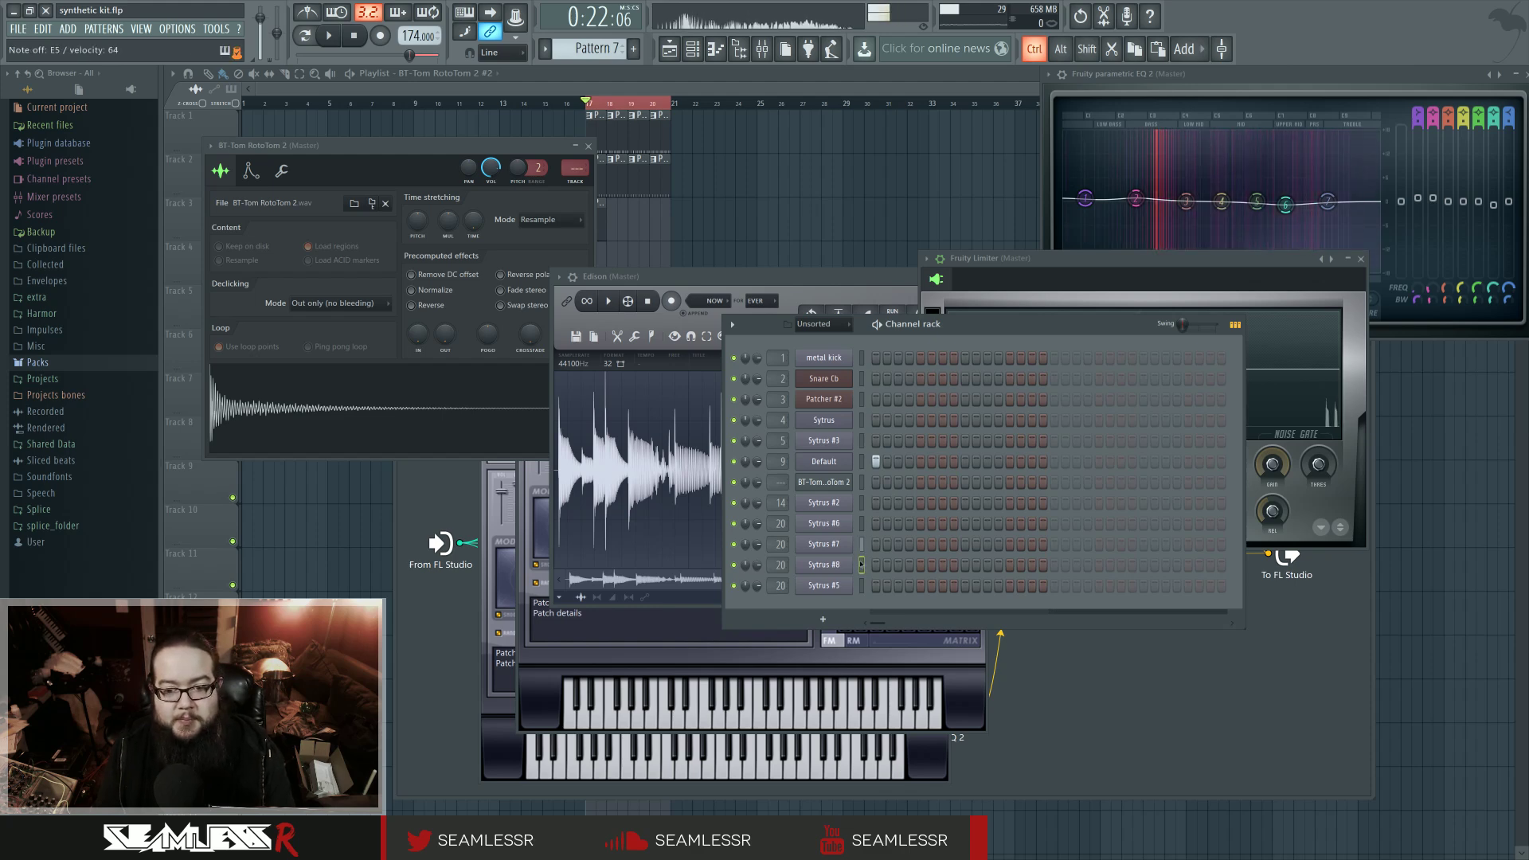
Step: Reopen the Sytrus #5 synth from its channel and bring the channel rack to the front
{"action": "left_click", "coordinate": [861, 586]}
{"action": "left_click", "coordinate": [833, 591]}
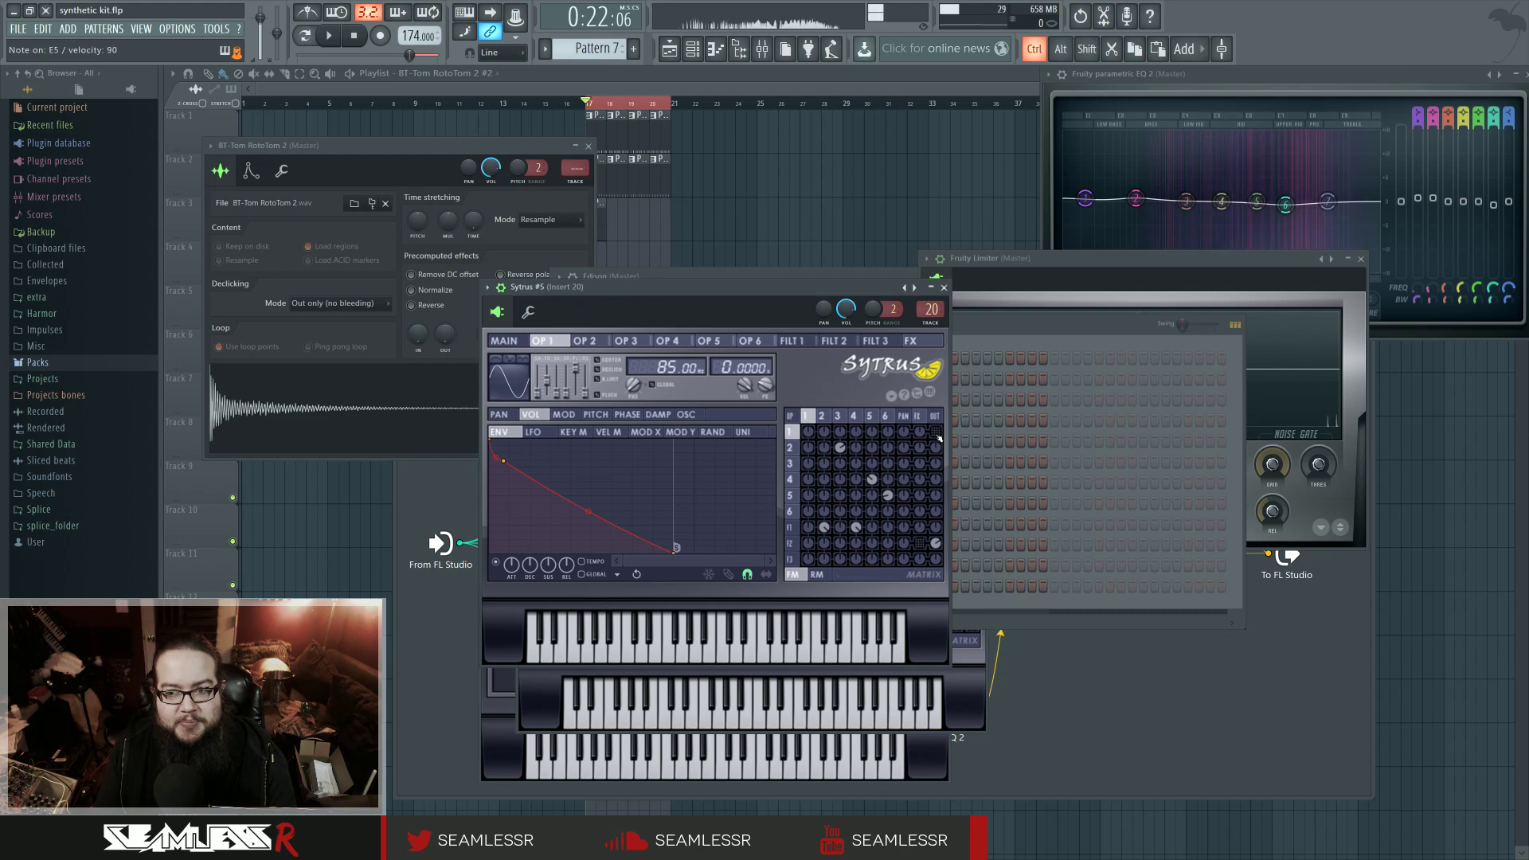
{"action": "left_click", "coordinate": [1018, 321]}
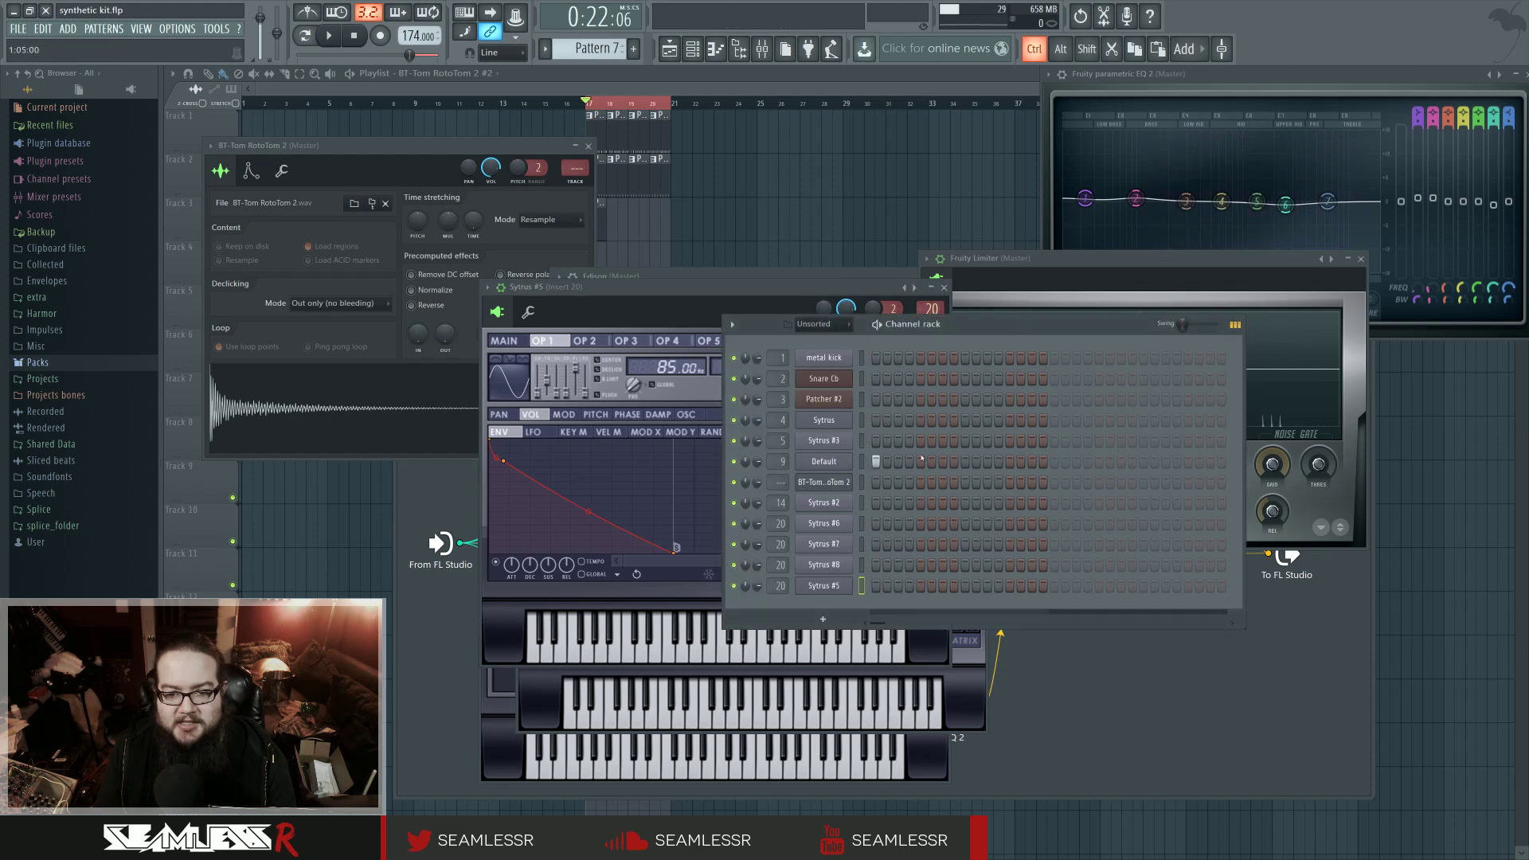
Step: Play the BT-Tom RotoTom 2 sample repeatedly while examining its spectrum in the Master track's Fruity Parametric EQ 2
{"action": "left_click", "coordinate": [446, 415]}
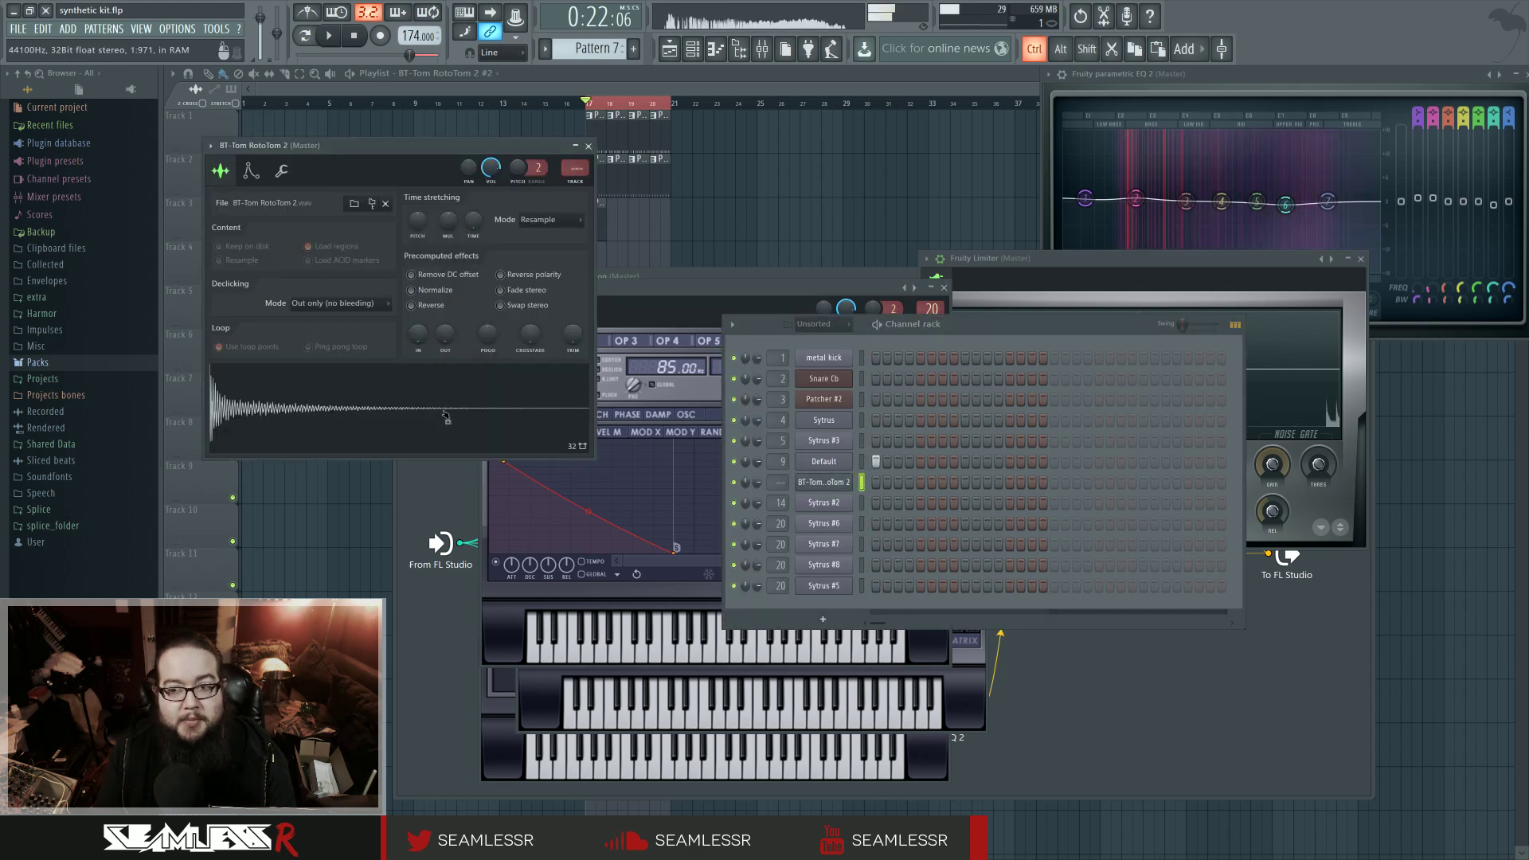
{"action": "left_click", "coordinate": [1219, 75]}
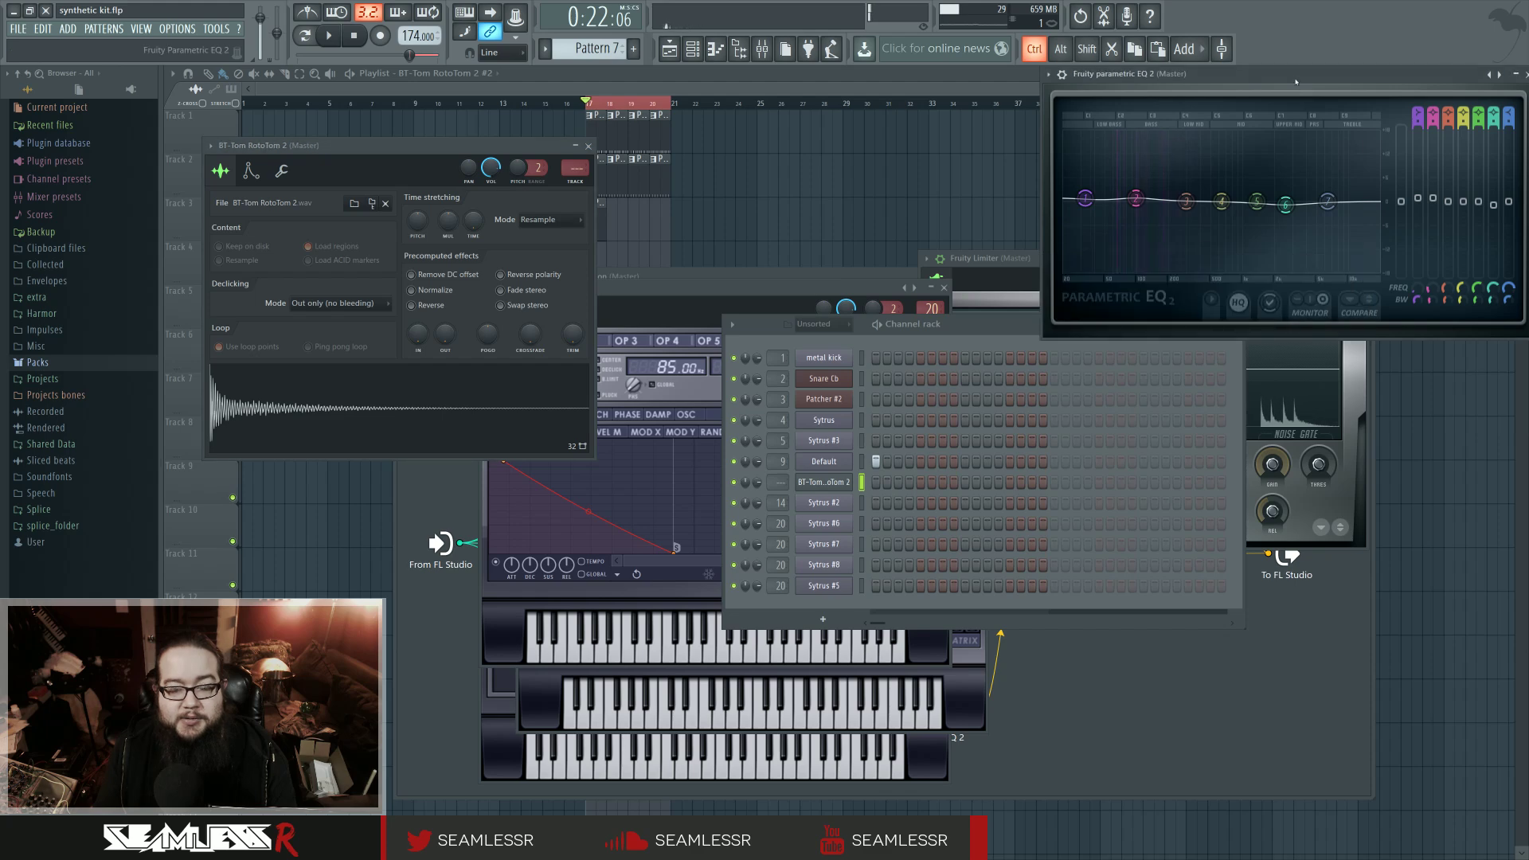
{"action": "left_click", "coordinate": [511, 407]}
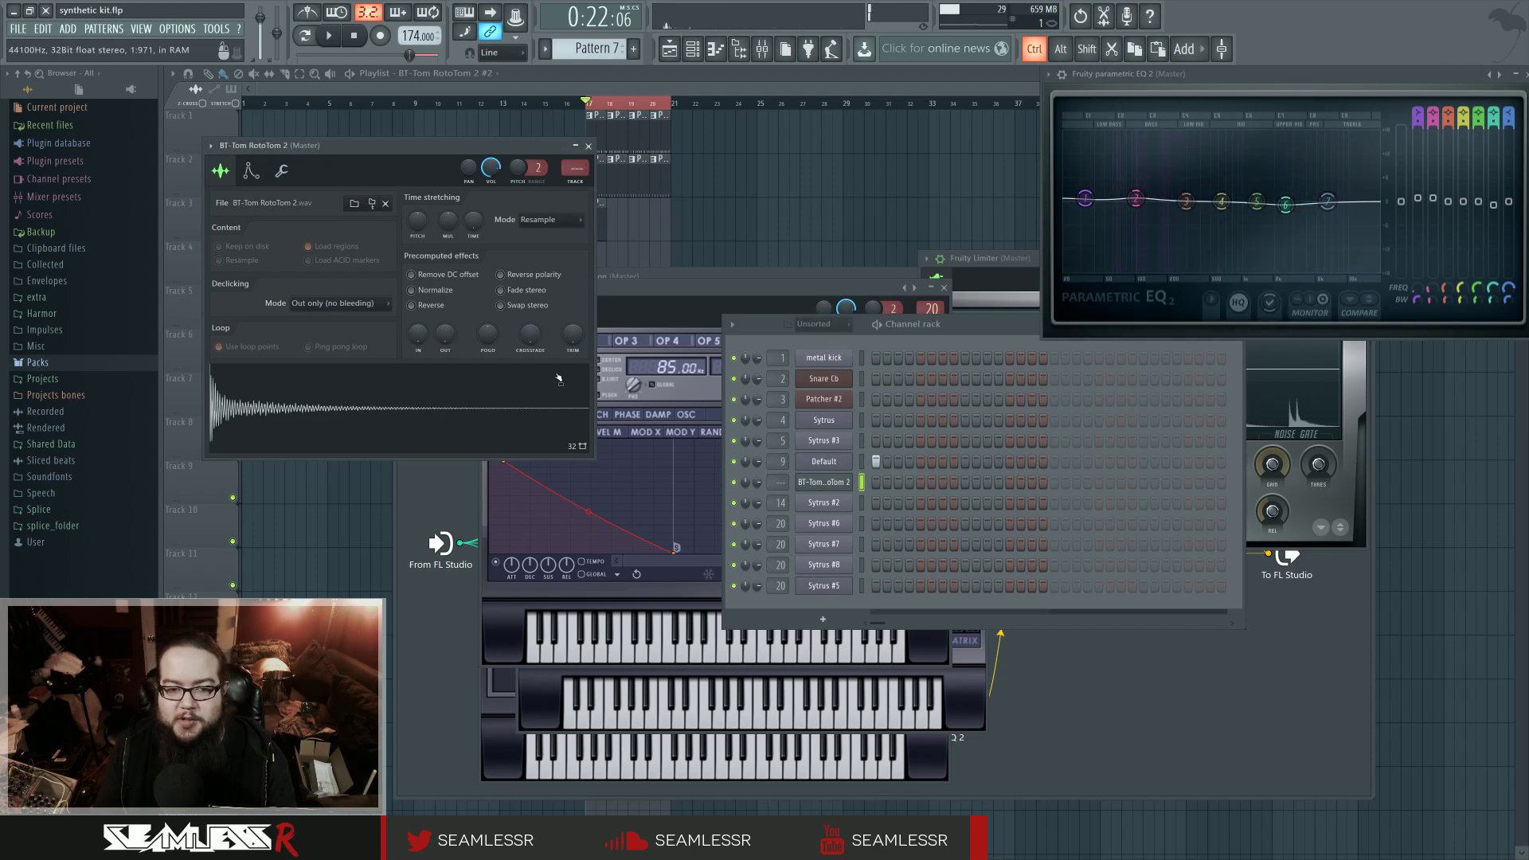
{"action": "left_click", "coordinate": [514, 400]}
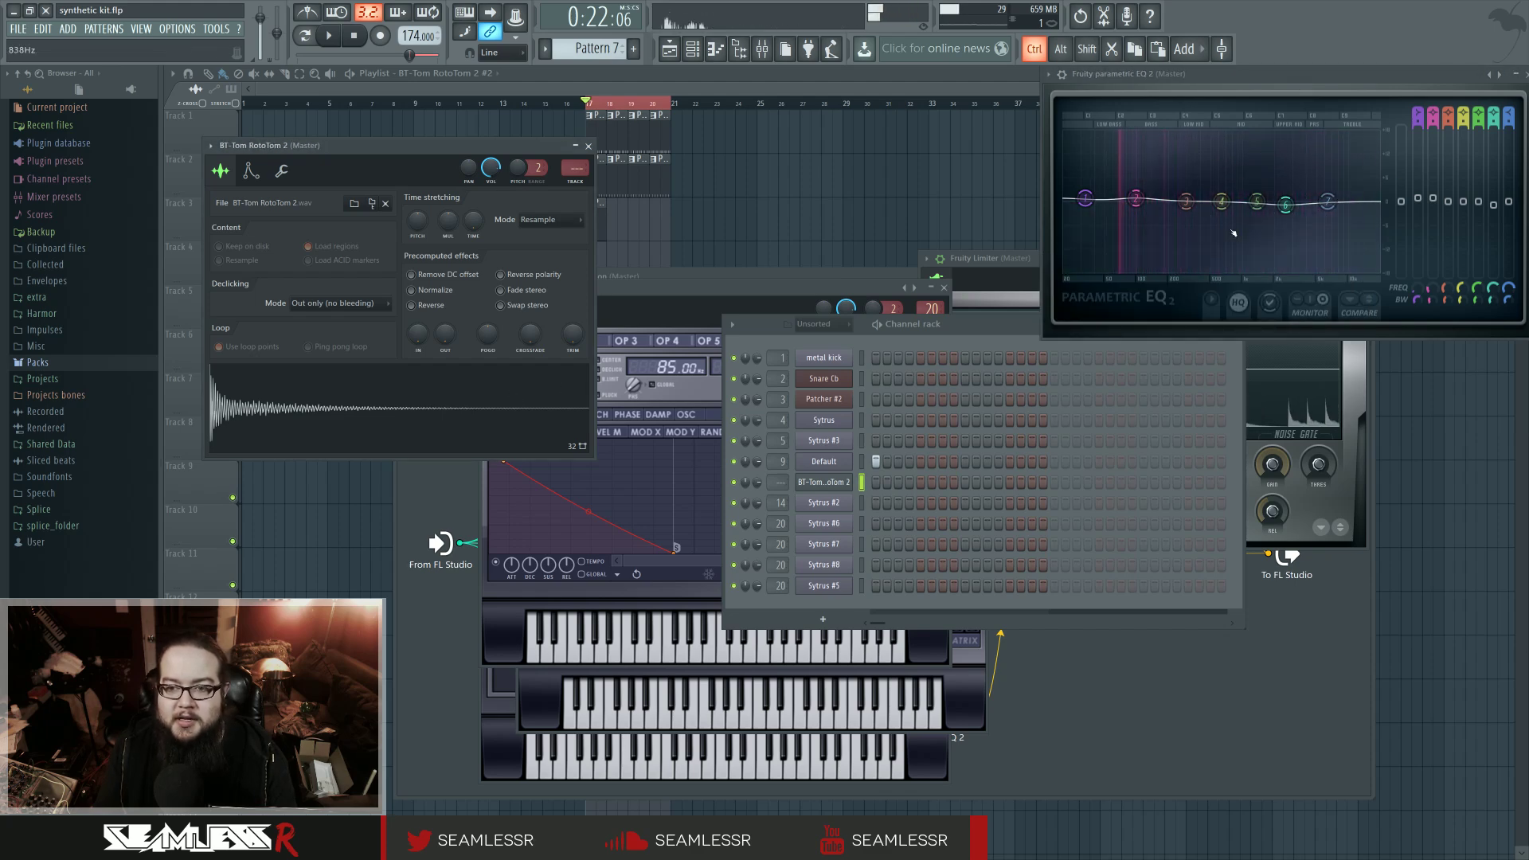
{"action": "left_click", "coordinate": [499, 402]}
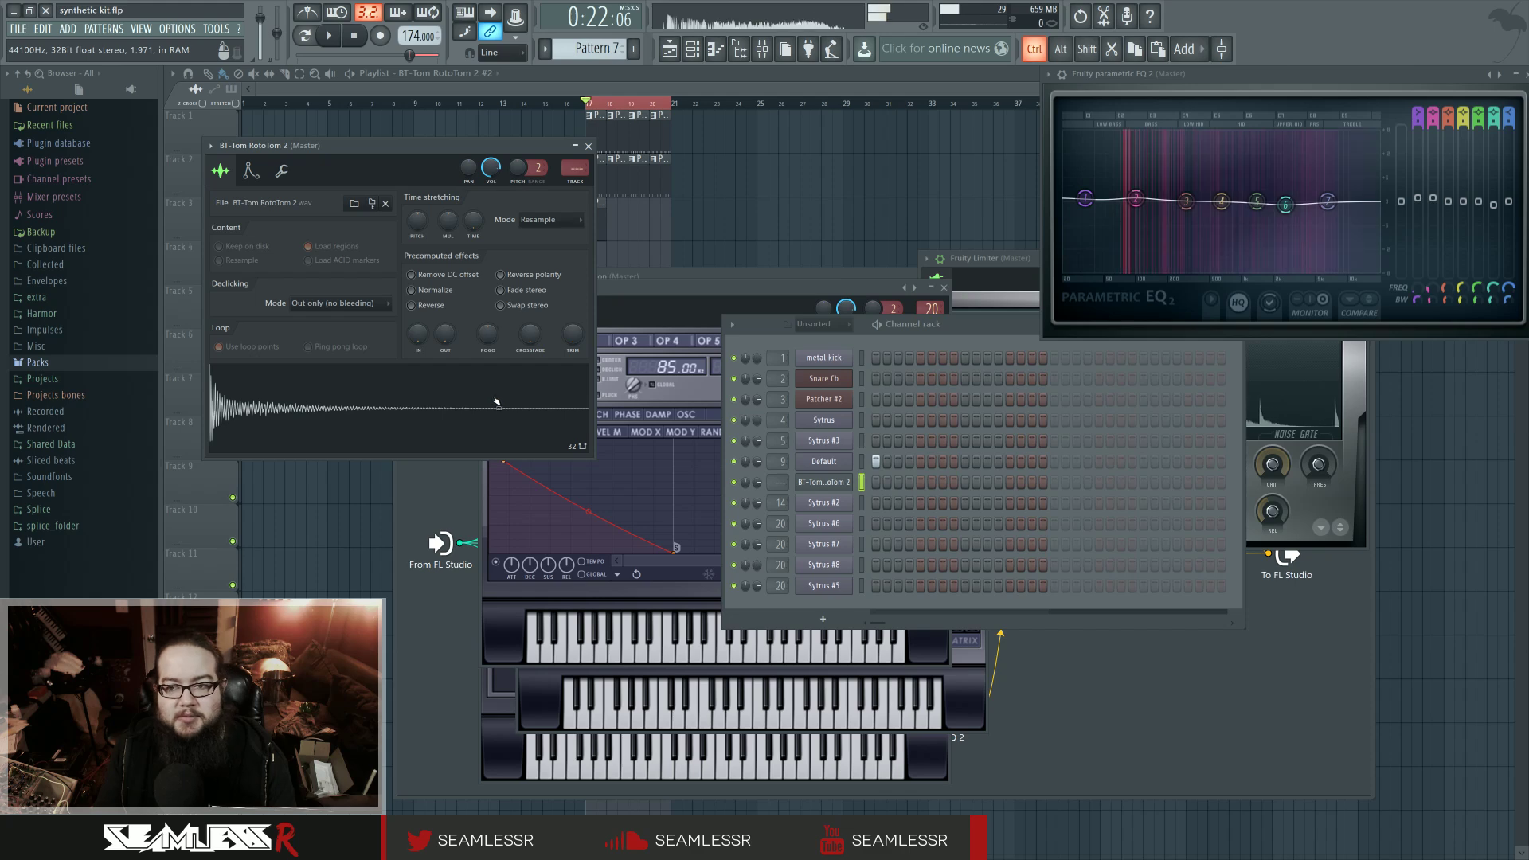
{"action": "left_click", "coordinate": [440, 430]}
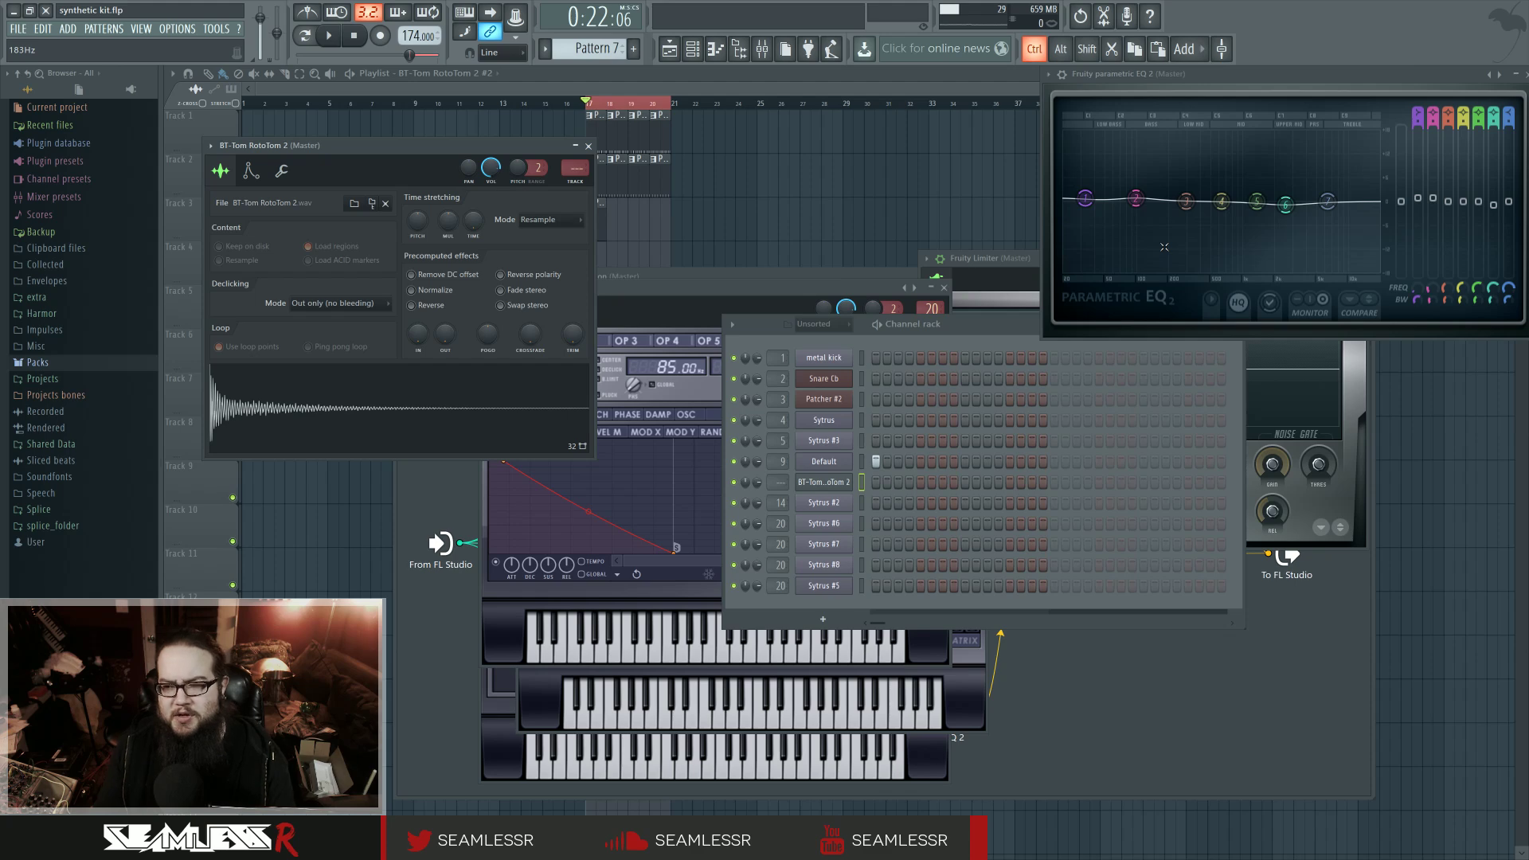
Step: Select the Snare Cb channel, examine its Patcher map of Sytrus and ValhallaRoom modules, and close it
{"action": "double_click", "coordinate": [861, 395]}
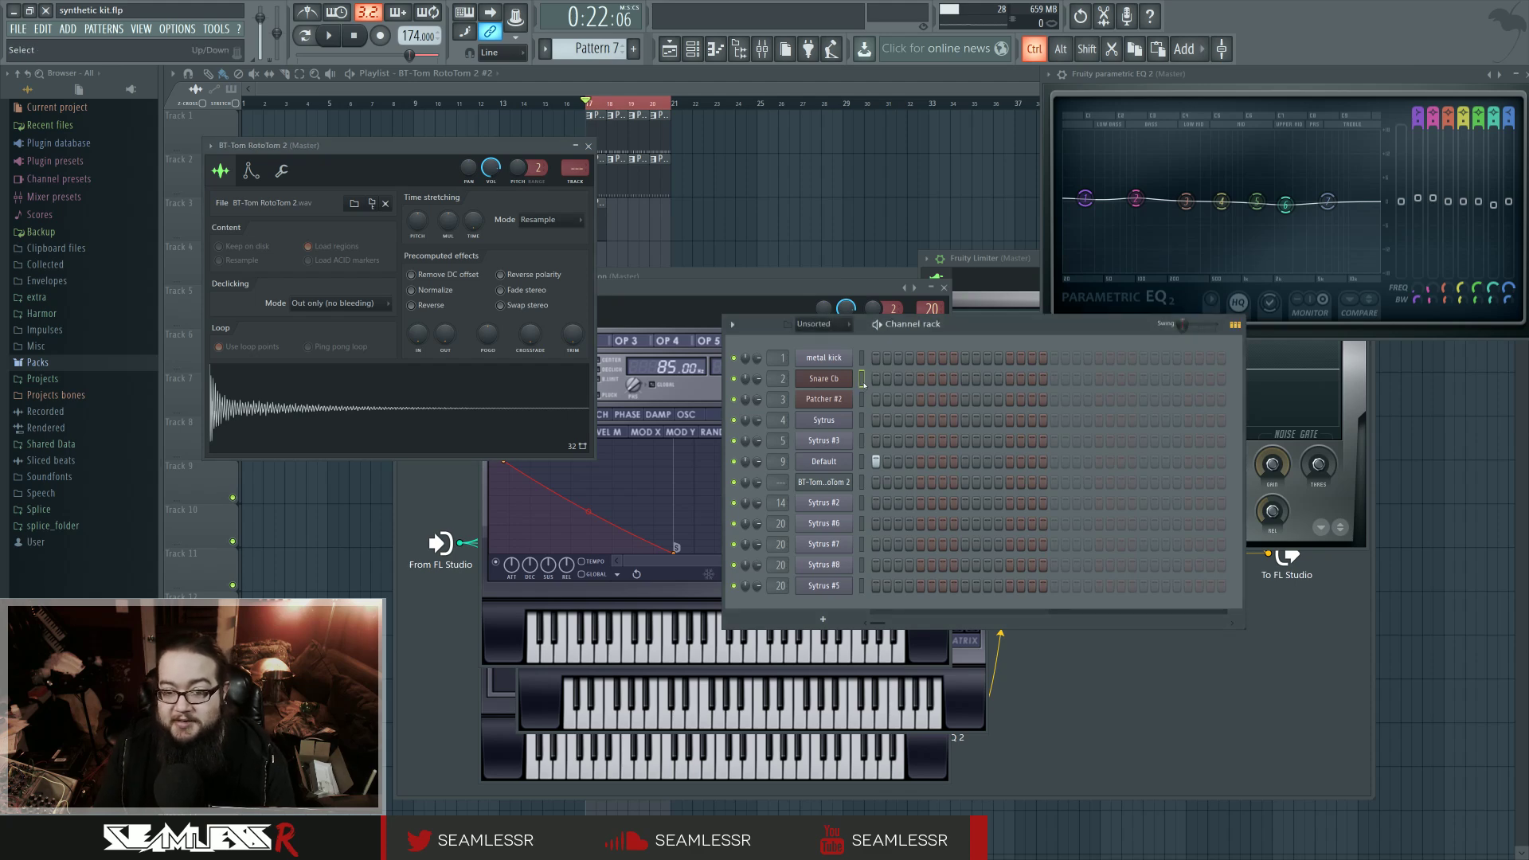
{"action": "key", "text": "Down"}
{"action": "left_click", "coordinate": [842, 387]}
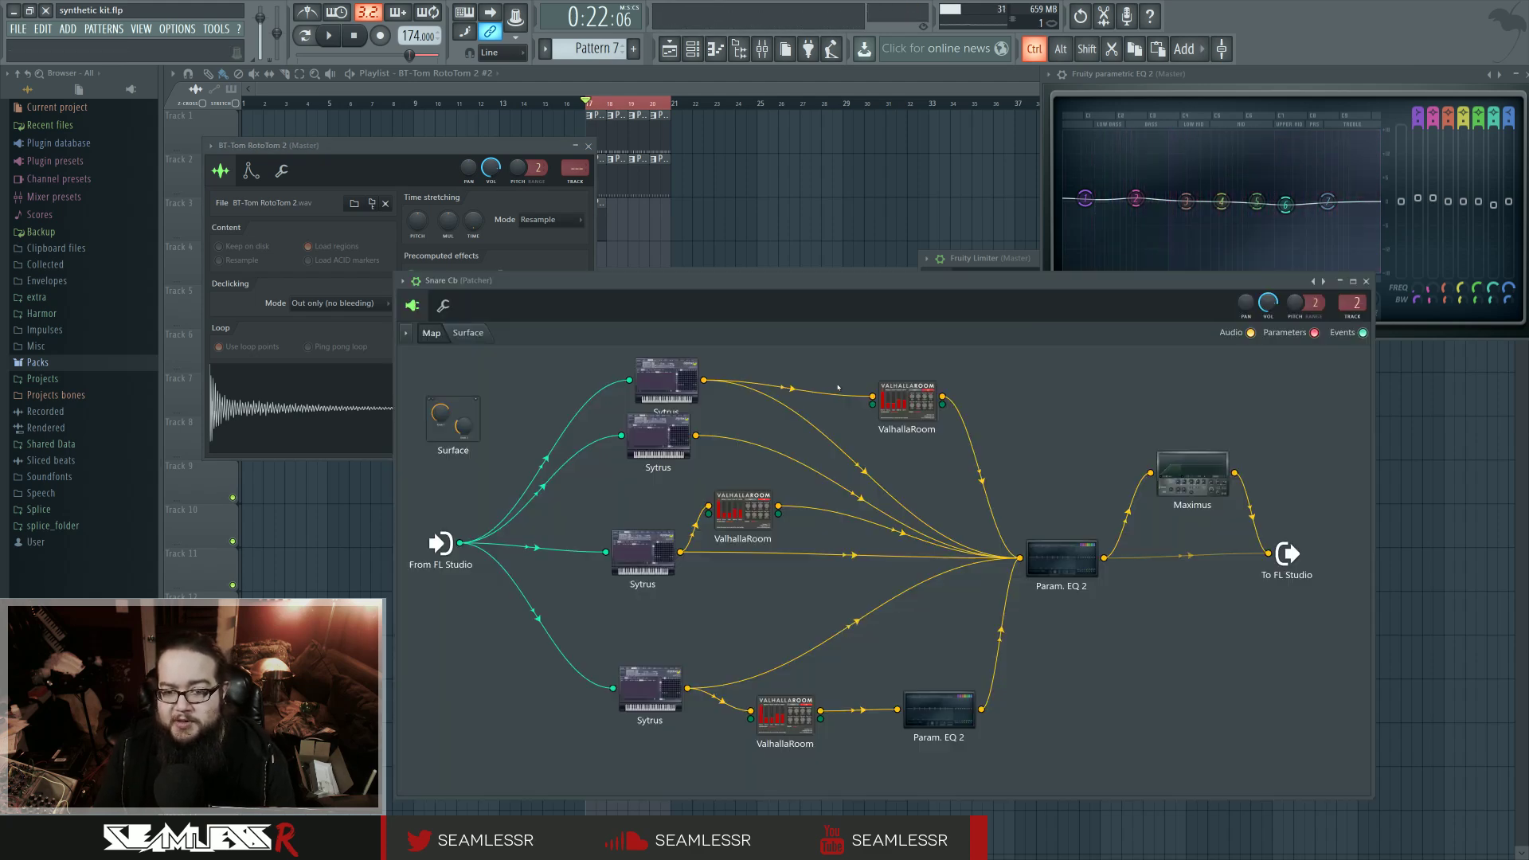
{"action": "left_click", "coordinate": [1367, 281]}
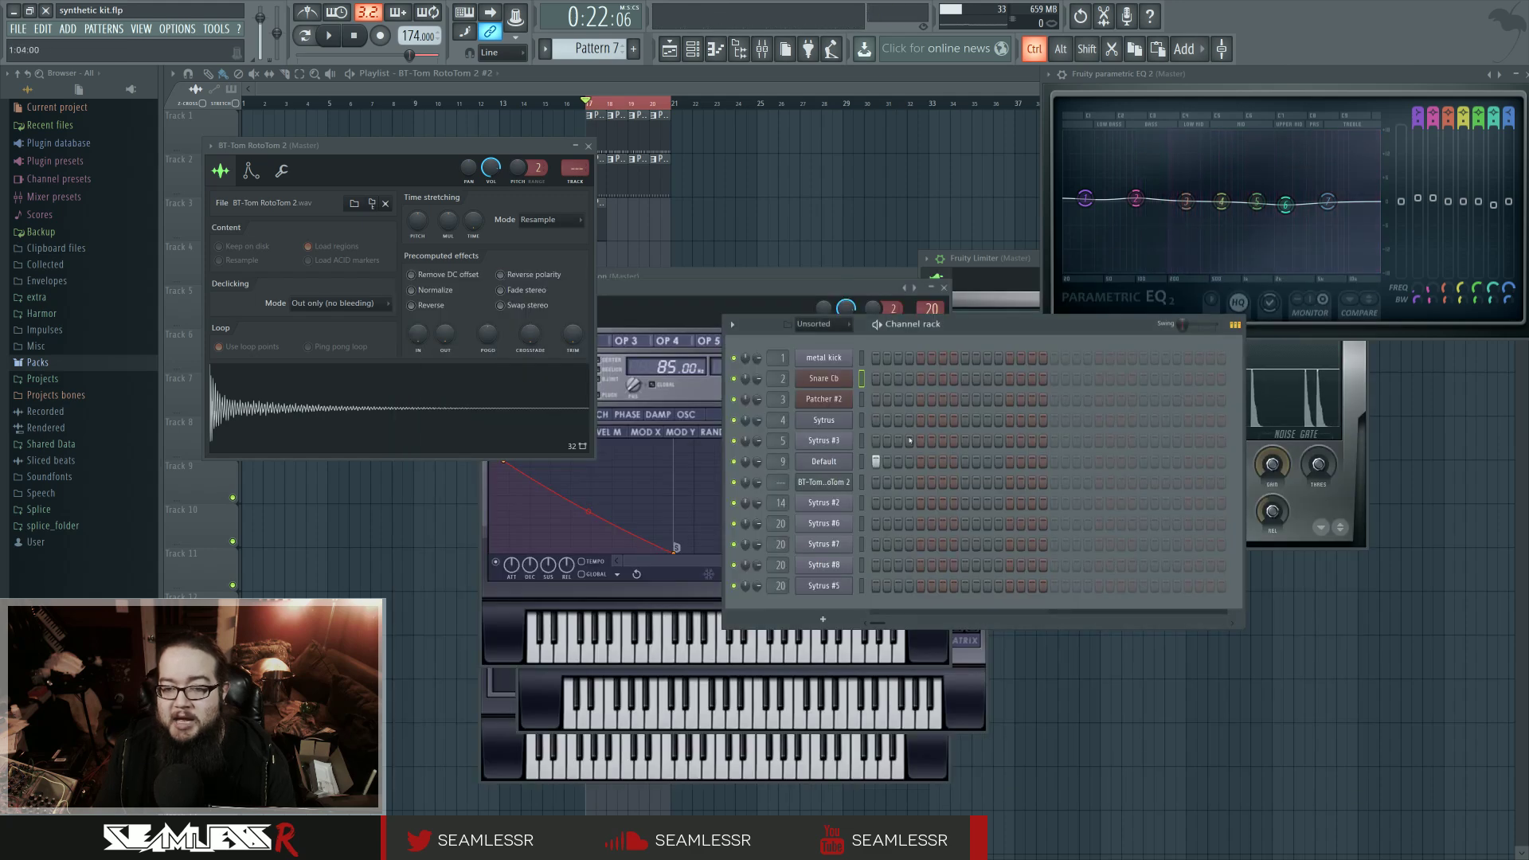
Step: Audition the Sytrus #5 tom against the BT-Tom RotoTom 2 sample, and bring the Sytrus #5 synth to the front
{"action": "left_click", "coordinate": [862, 523]}
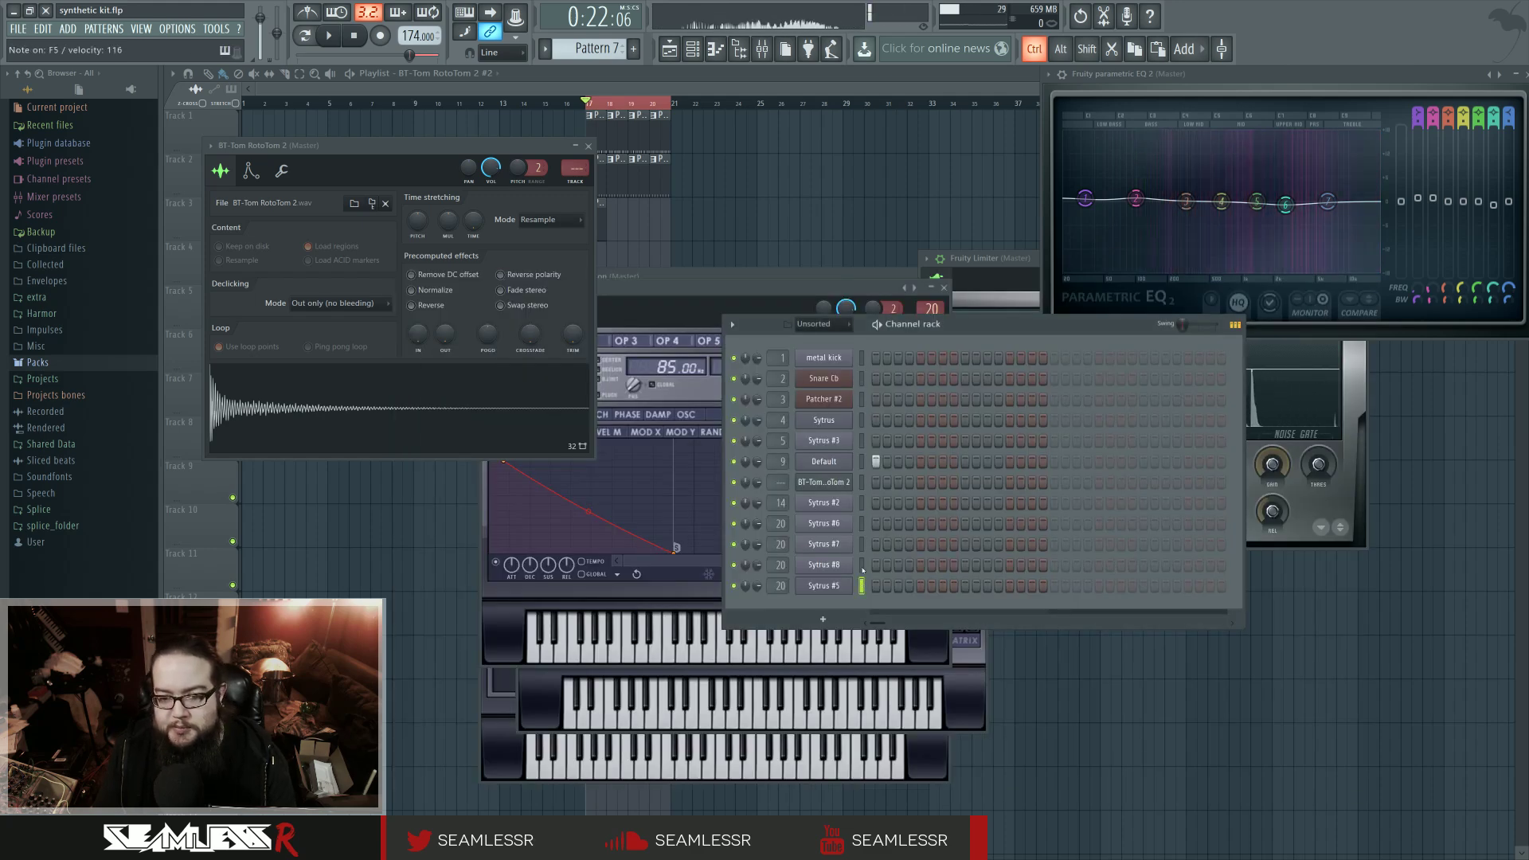
{"action": "left_click", "coordinate": [862, 482]}
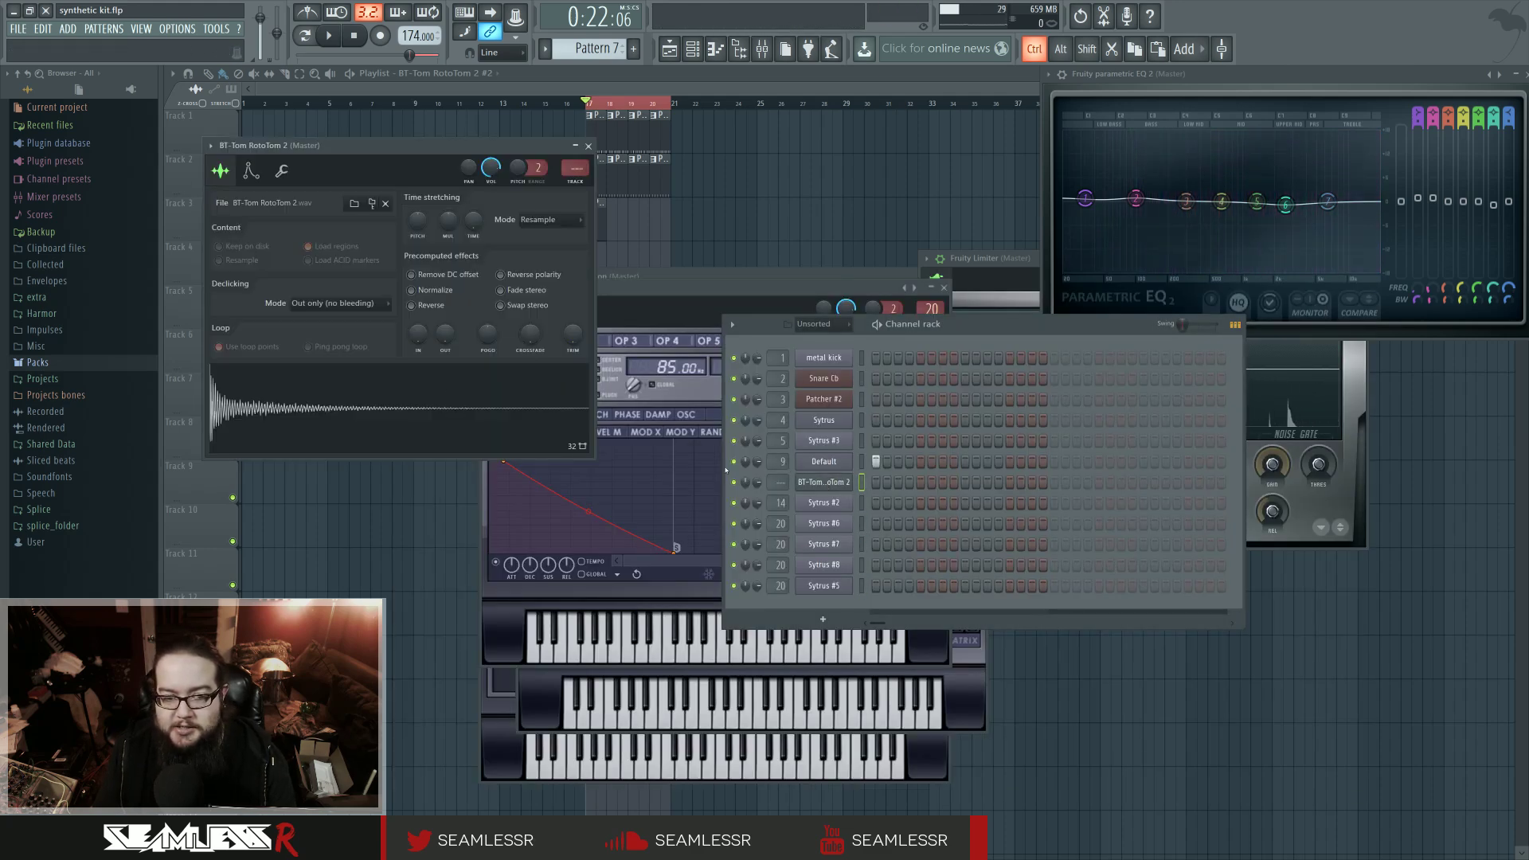
{"action": "left_click", "coordinate": [825, 586]}
{"action": "left_click", "coordinate": [828, 588]}
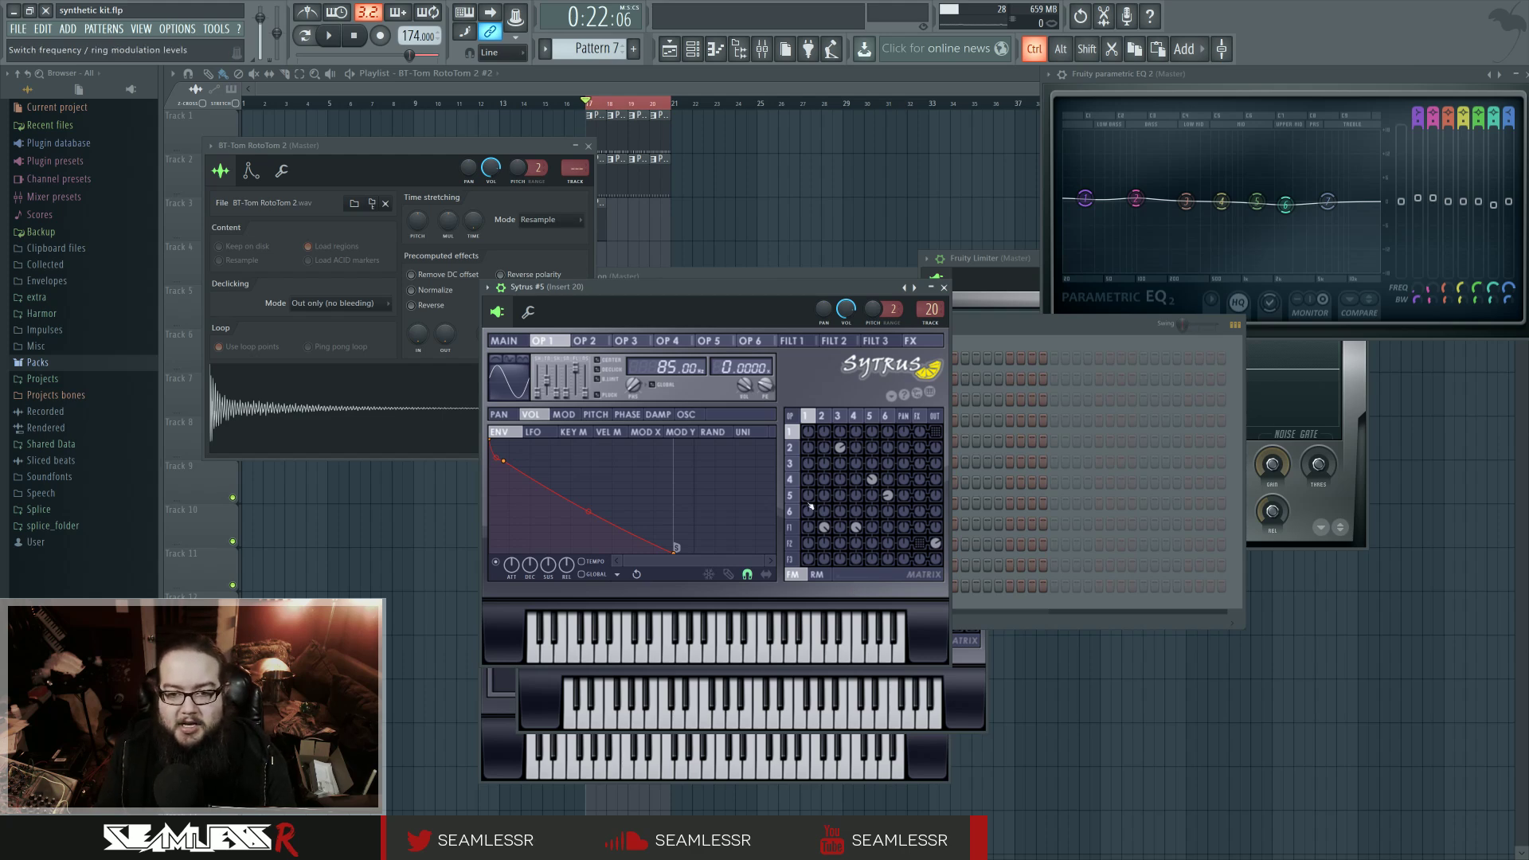
Step: Examine the waveforms, frequency ratios and volume envelopes of operators 2 to 6 in Sytrus #5
{"action": "left_click", "coordinate": [824, 416]}
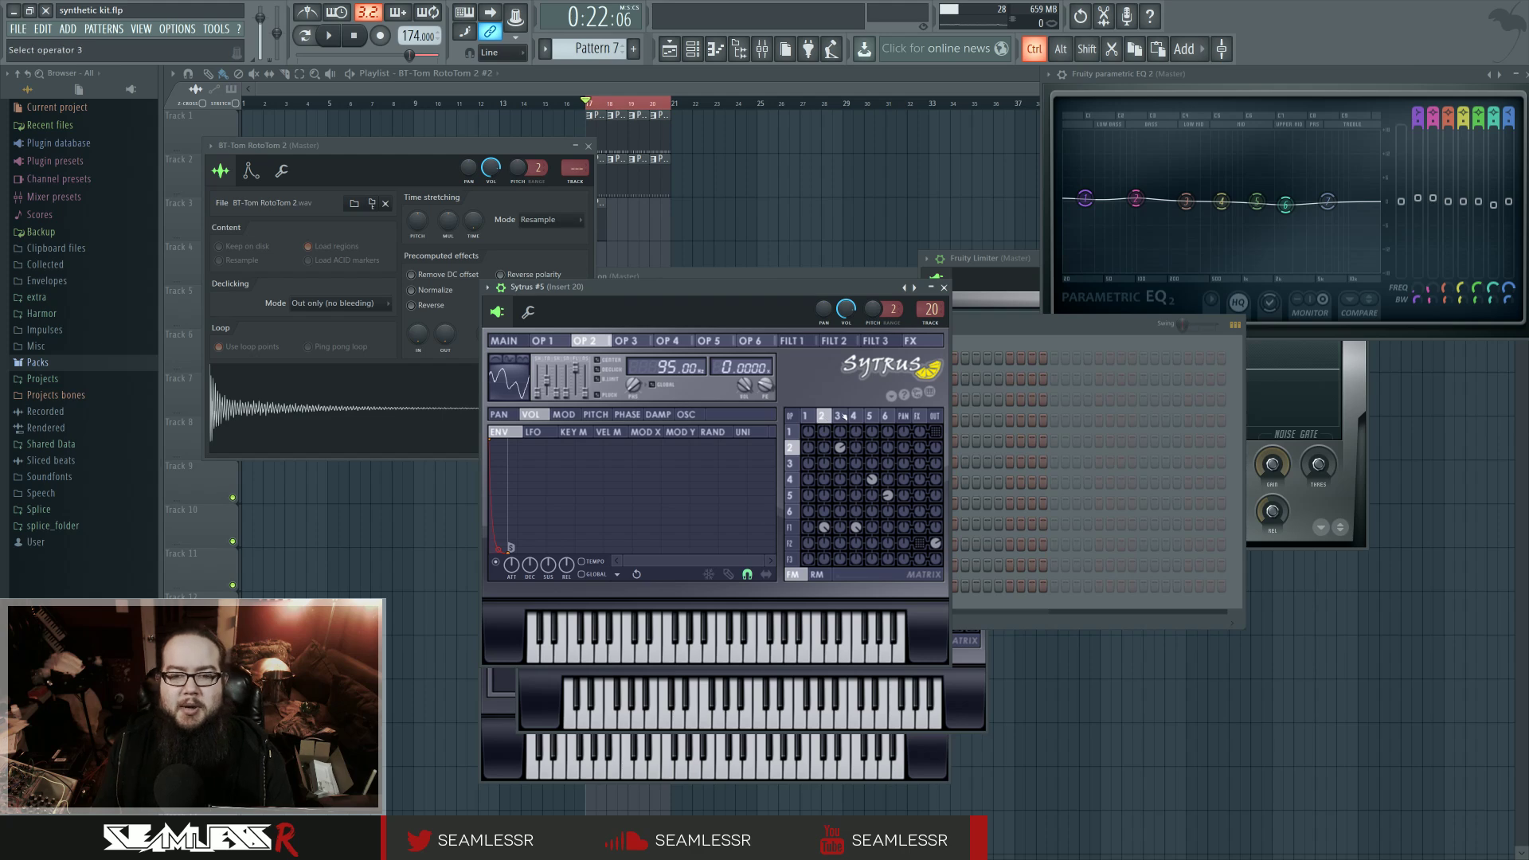
{"action": "left_click", "coordinate": [838, 415]}
{"action": "left_click_drag", "start_coordinate": [846, 418], "coordinate": [890, 424]}
{"action": "left_click", "coordinate": [851, 417]}
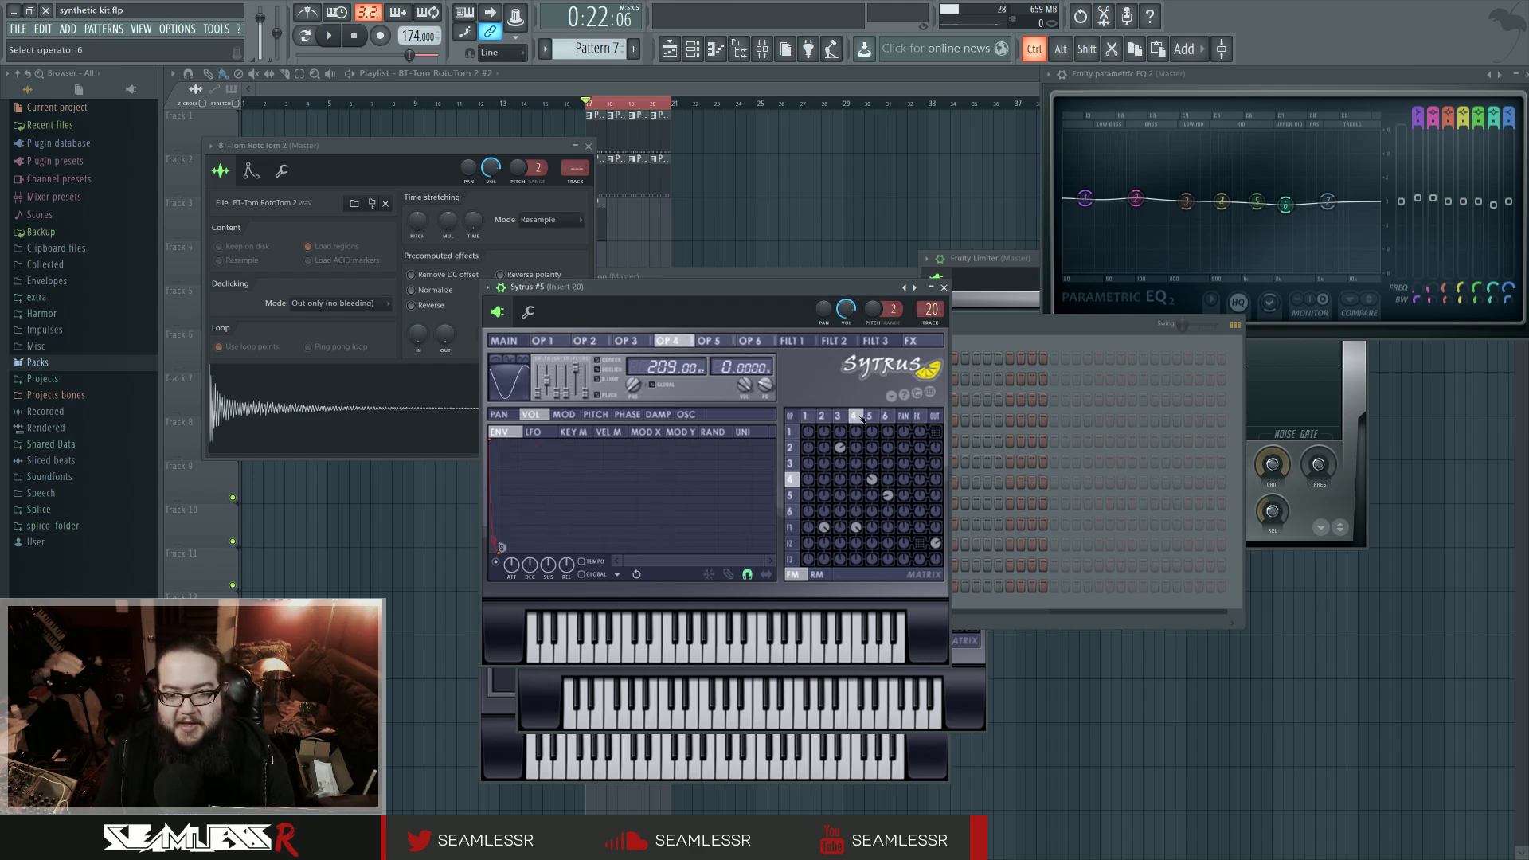
{"action": "left_click", "coordinate": [822, 417]}
{"action": "left_click", "coordinate": [872, 417]}
{"action": "left_click", "coordinate": [885, 418]}
{"action": "left_click", "coordinate": [874, 418]}
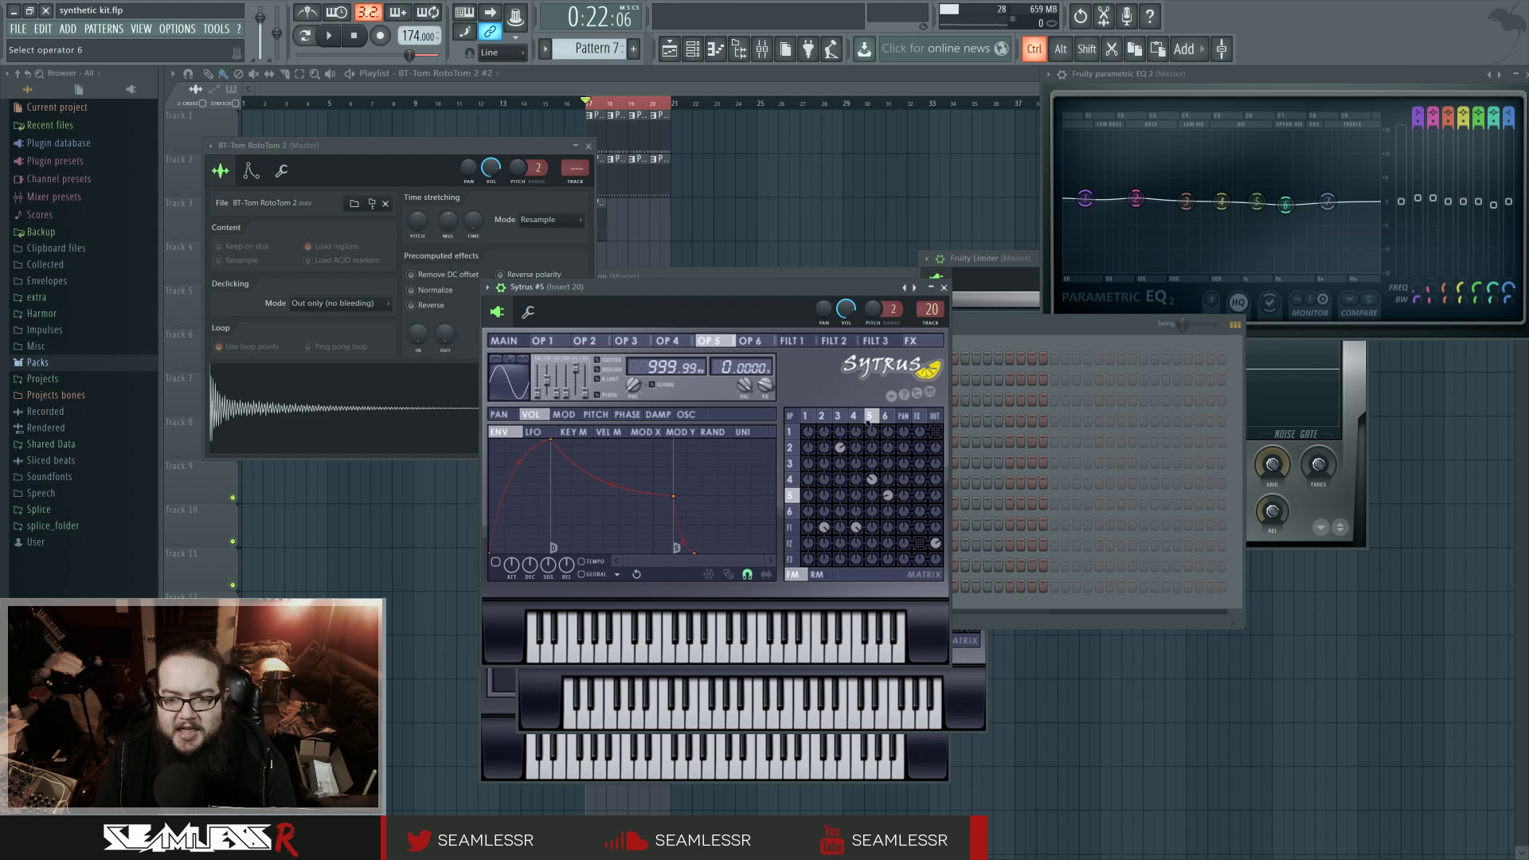
{"action": "mouse_move", "coordinate": [867, 420]}
{"action": "left_mouse_down"}
{"action": "mouse_move", "coordinate": [822, 420]}
{"action": "mouse_move", "coordinate": [866, 419]}
{"action": "left_mouse_up"}
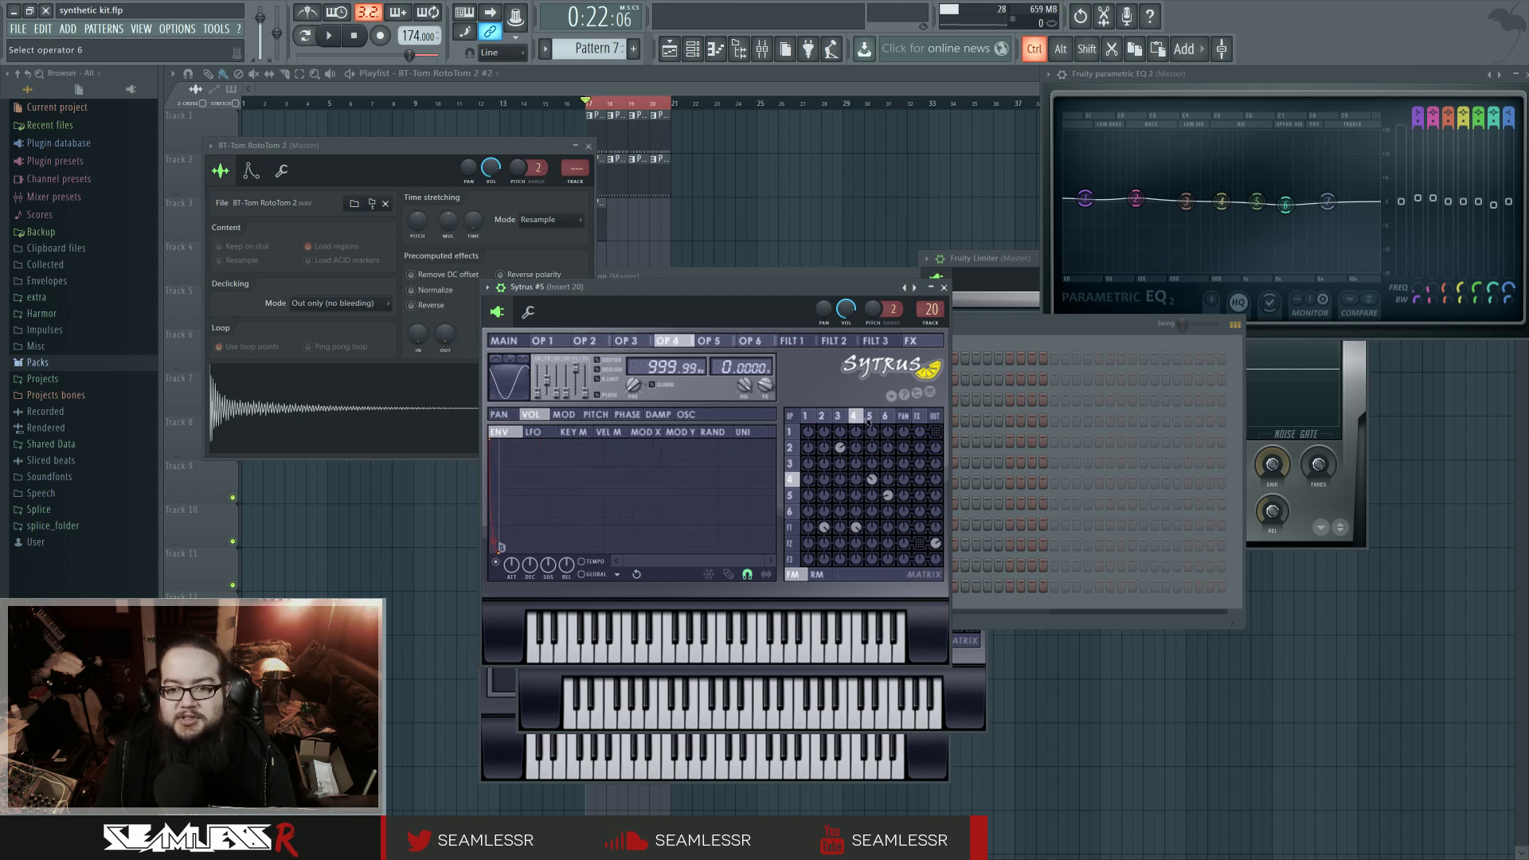
{"action": "left_click", "coordinate": [838, 417]}
Step: Switch off the volume envelopes of operators 2 and 4 to audition the difference, and restore them
{"action": "left_click", "coordinate": [822, 418]}
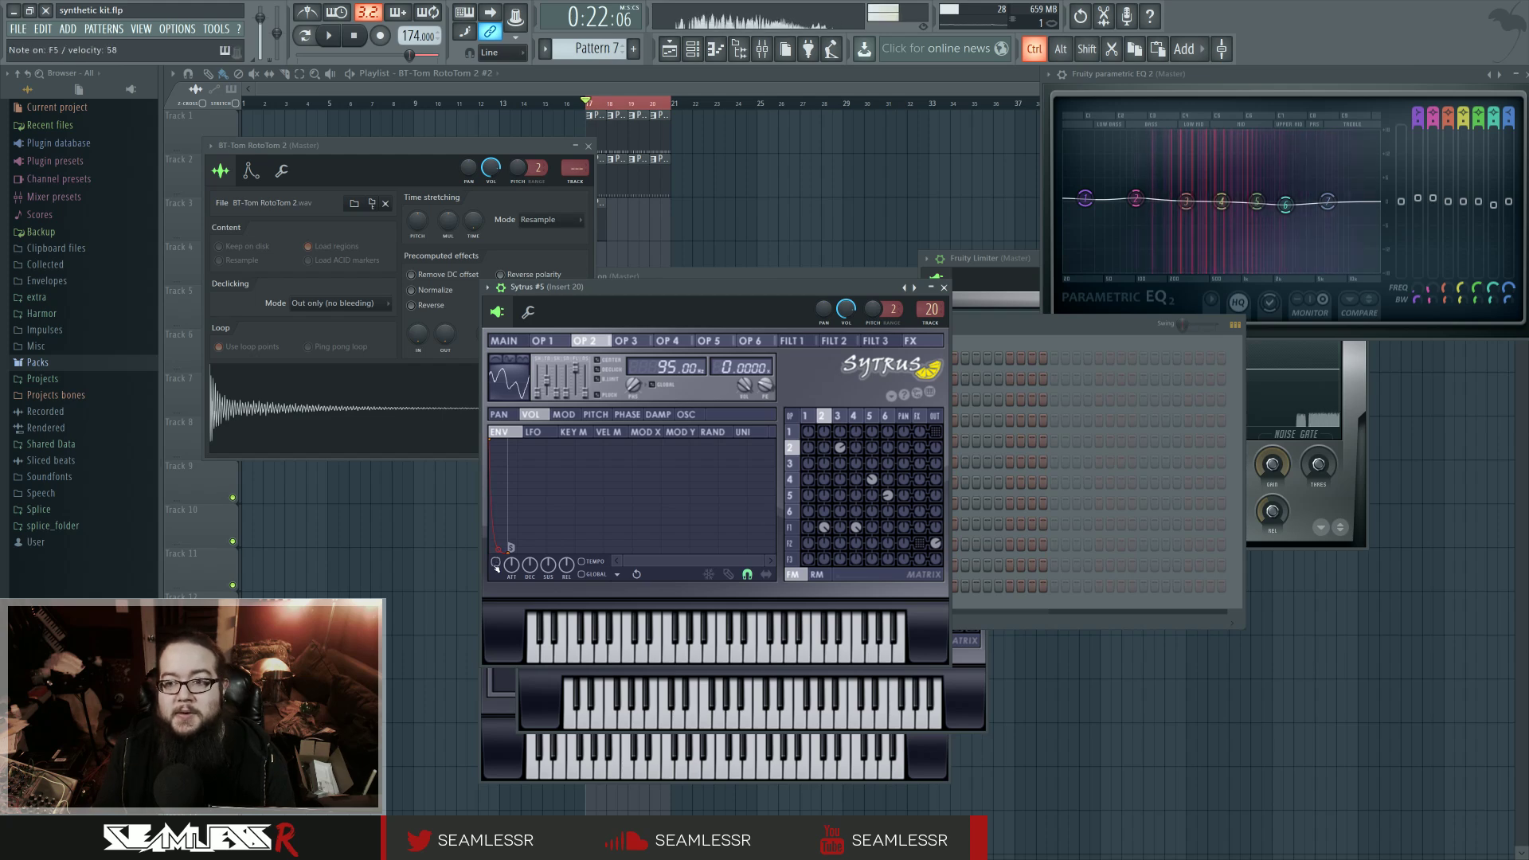
{"action": "left_click", "coordinate": [854, 417]}
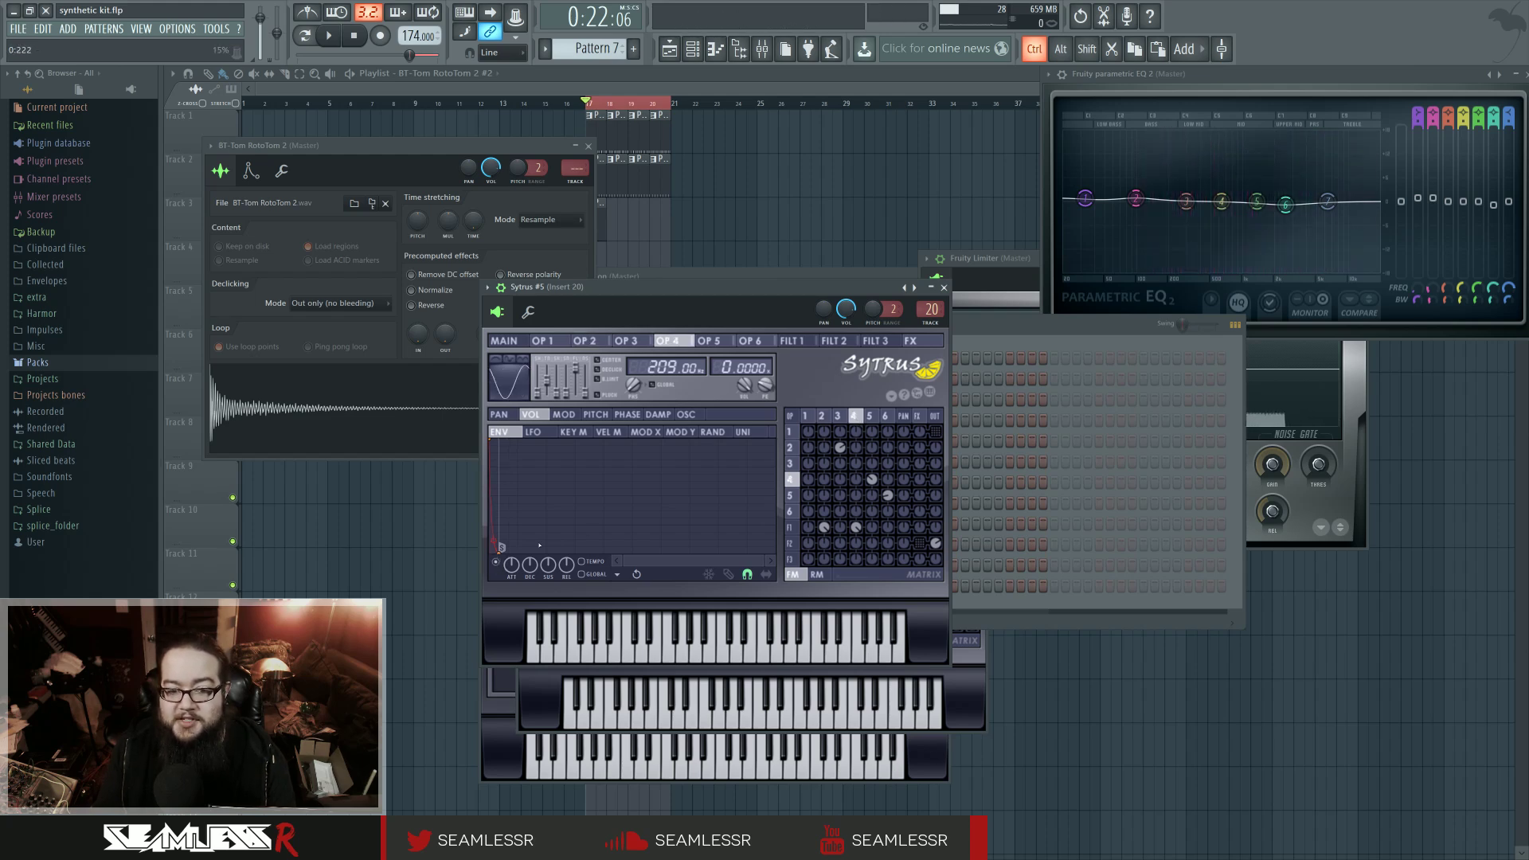
{"action": "left_click", "coordinate": [497, 564]}
{"action": "left_click", "coordinate": [586, 341]}
{"action": "left_click", "coordinate": [495, 563]}
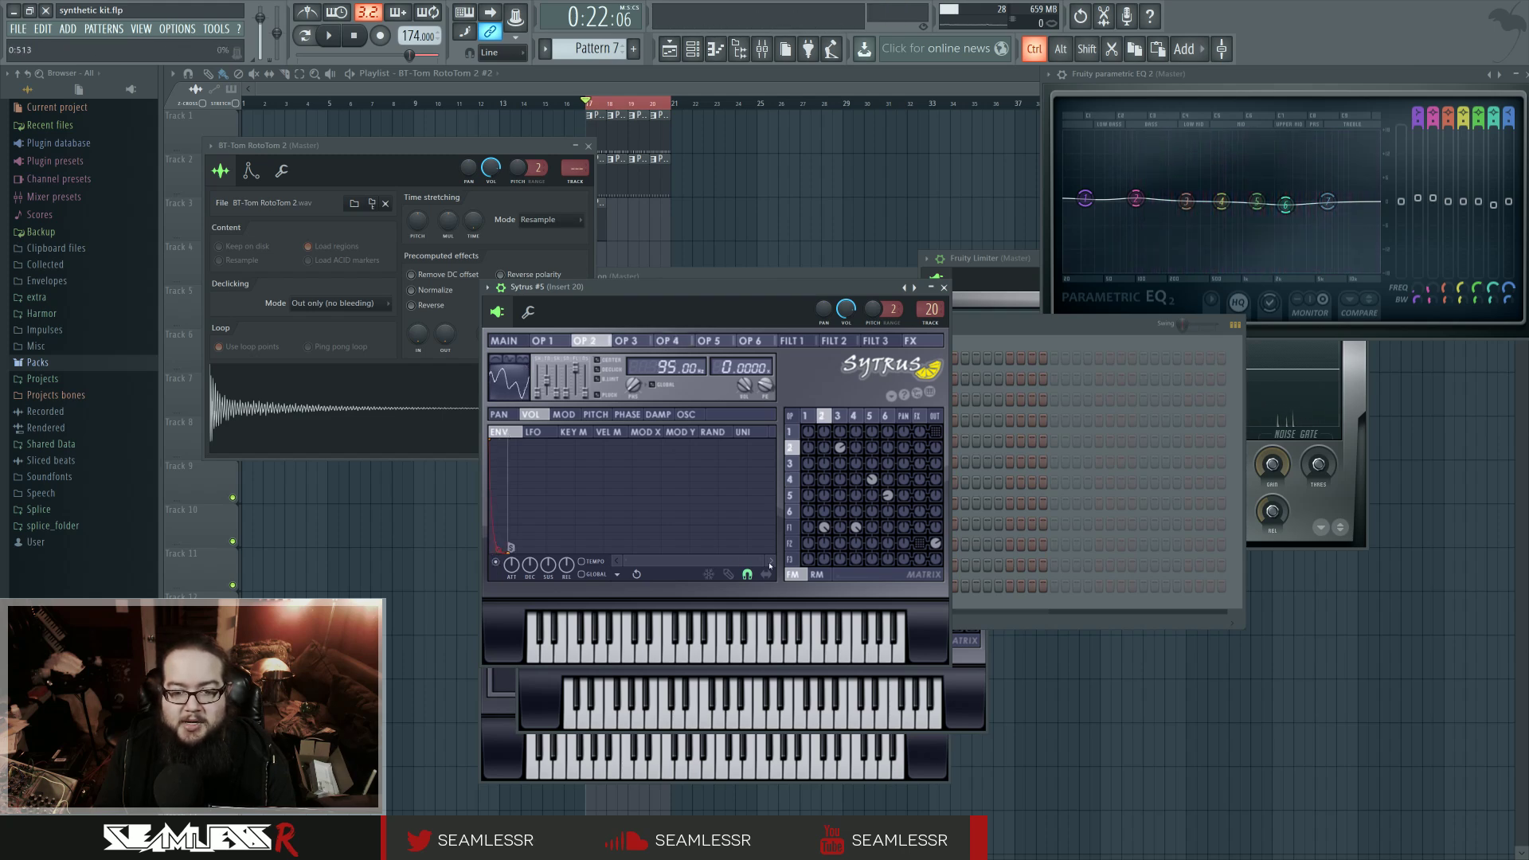
Step: Try a gentler decay curve in operator 2's volume envelope, and return it to a steep decay
{"action": "left_click_drag", "start_coordinate": [769, 566], "coordinate": [645, 566]}
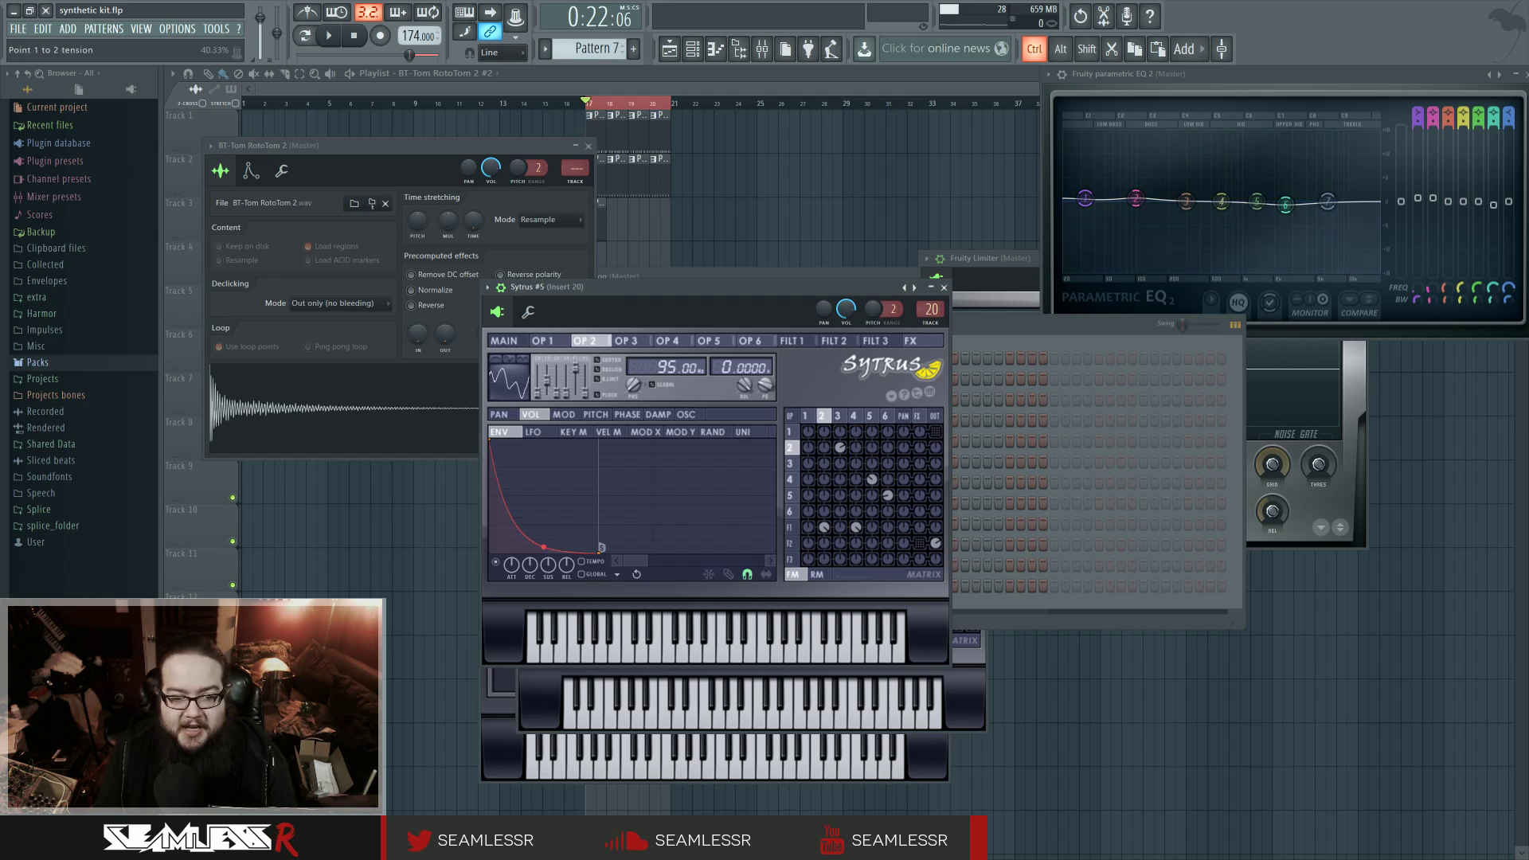
{"action": "left_click_drag", "start_coordinate": [543, 548], "coordinate": [543, 512]}
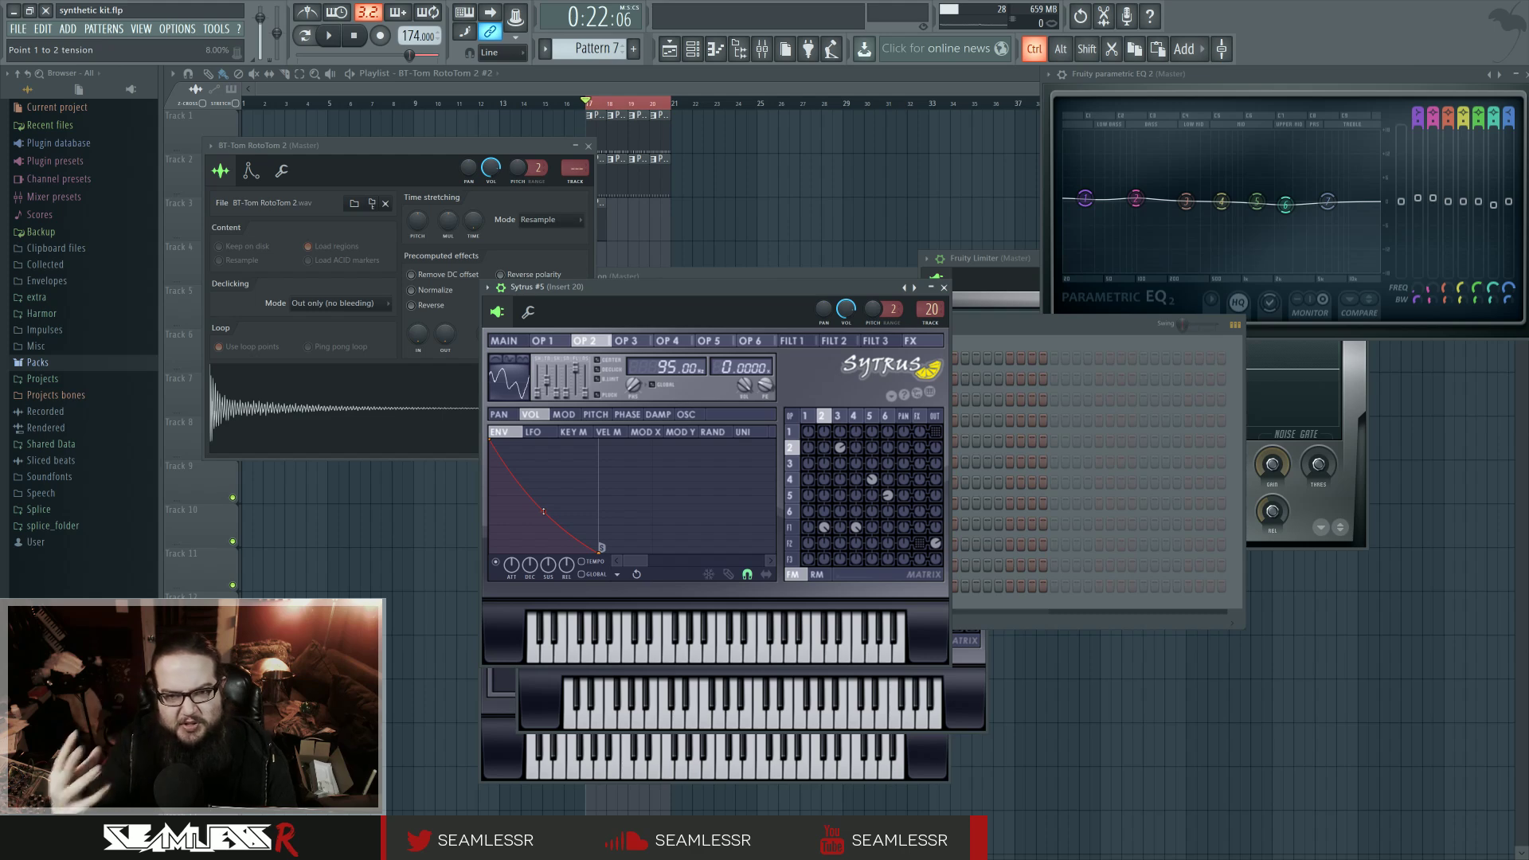
{"action": "left_click_drag", "start_coordinate": [544, 511], "coordinate": [543, 551]}
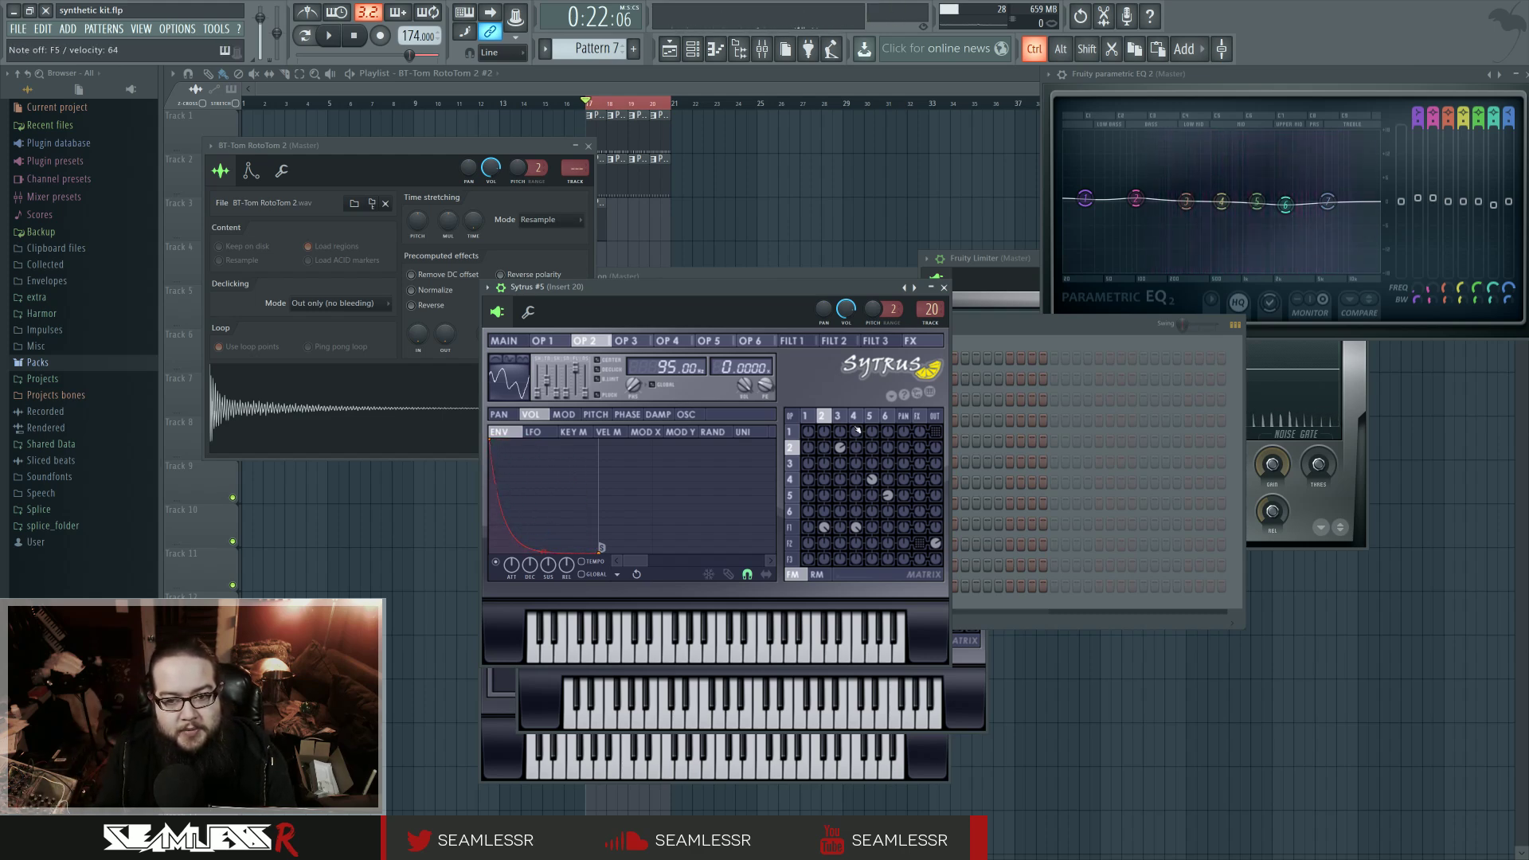
Step: Mute and restore the sends of operators 4 and 2 into filter 1 to audition each operator's contribution
{"action": "left_click", "coordinate": [667, 340]}
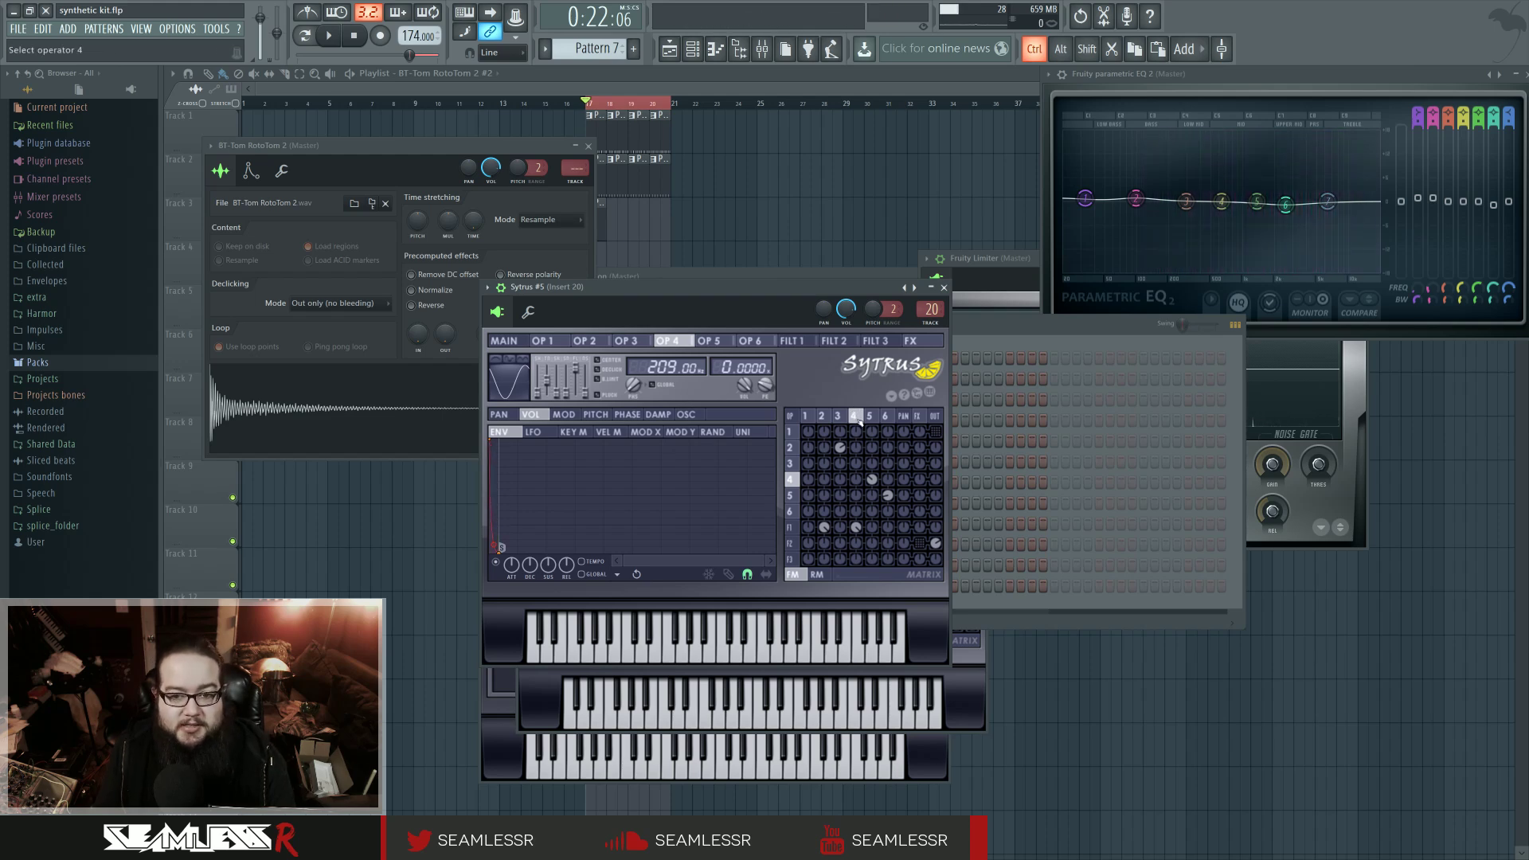
{"action": "right_click", "coordinate": [860, 525]}
{"action": "right_click", "coordinate": [860, 526]}
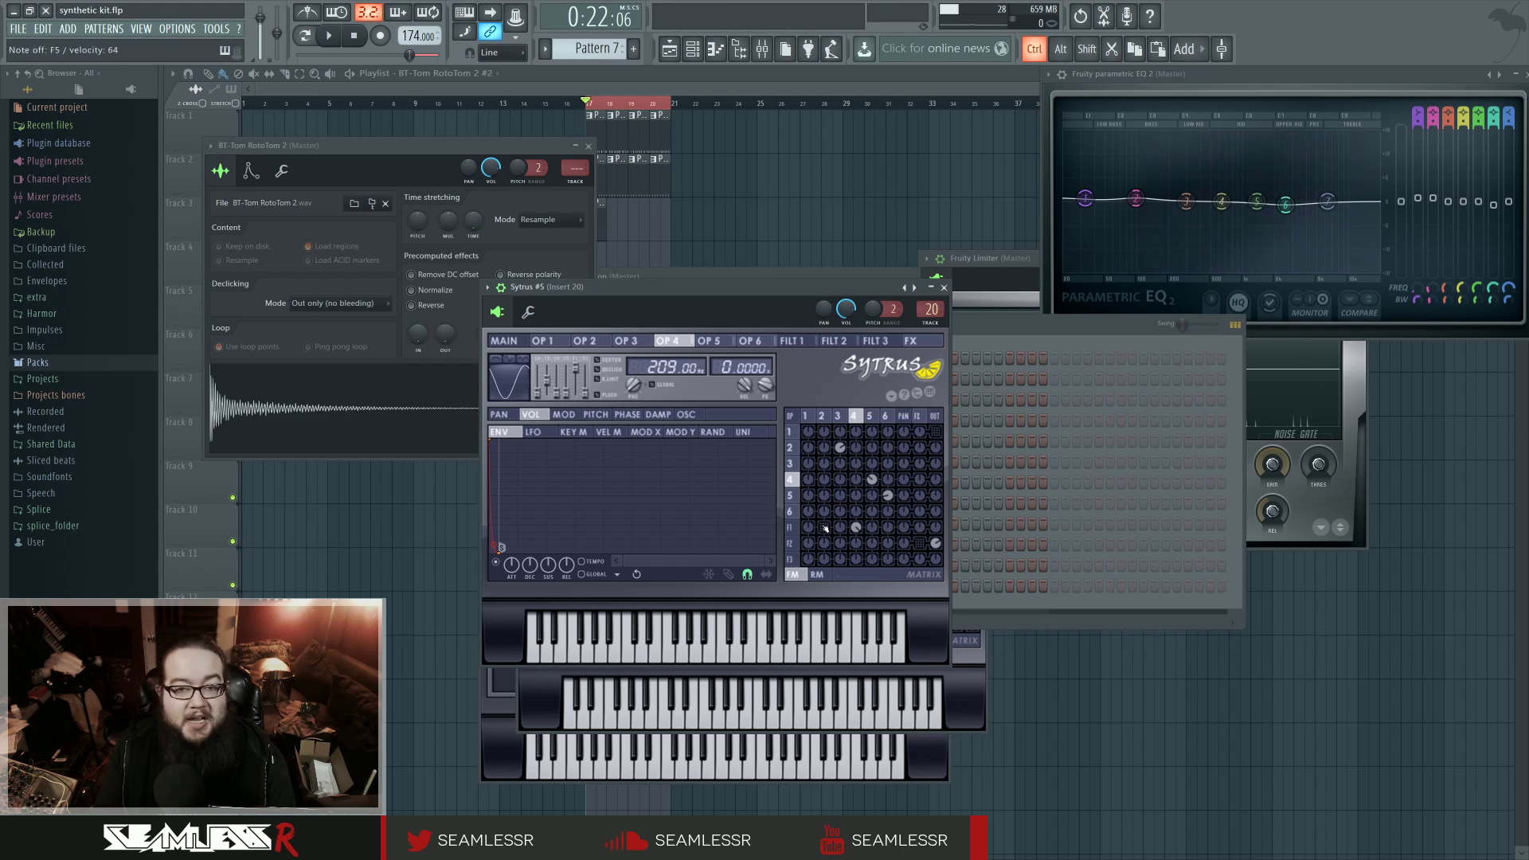
{"action": "right_click", "coordinate": [825, 528]}
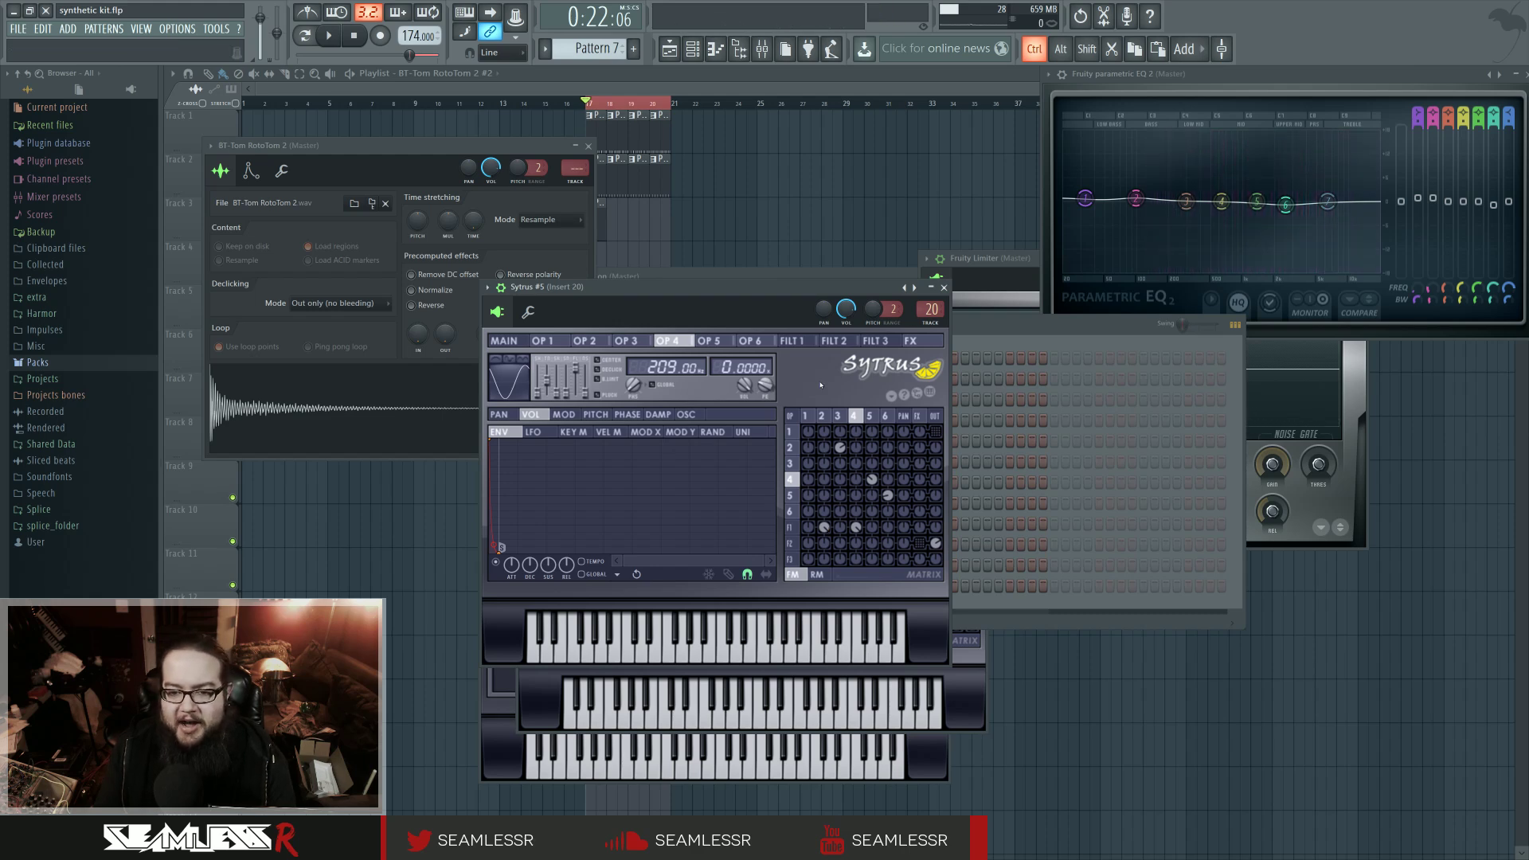
Step: Review the frequency ratios and volume envelopes of operators 3, 5 and 6, and return to operator 4
{"action": "left_click", "coordinate": [843, 417]}
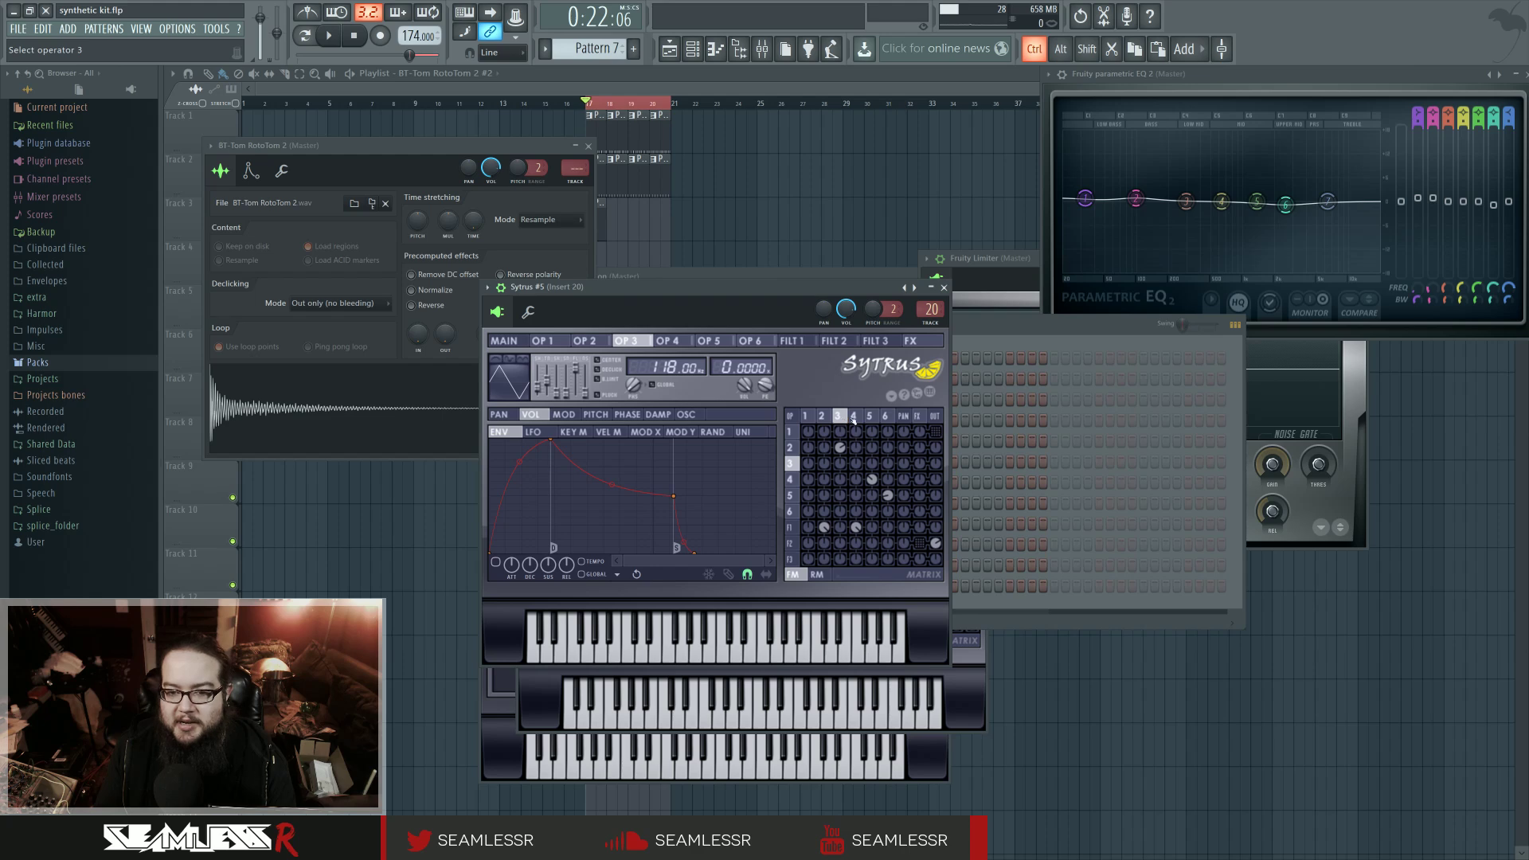
{"action": "left_click", "coordinate": [872, 418]}
{"action": "left_click", "coordinate": [886, 419]}
{"action": "left_click", "coordinate": [873, 419]}
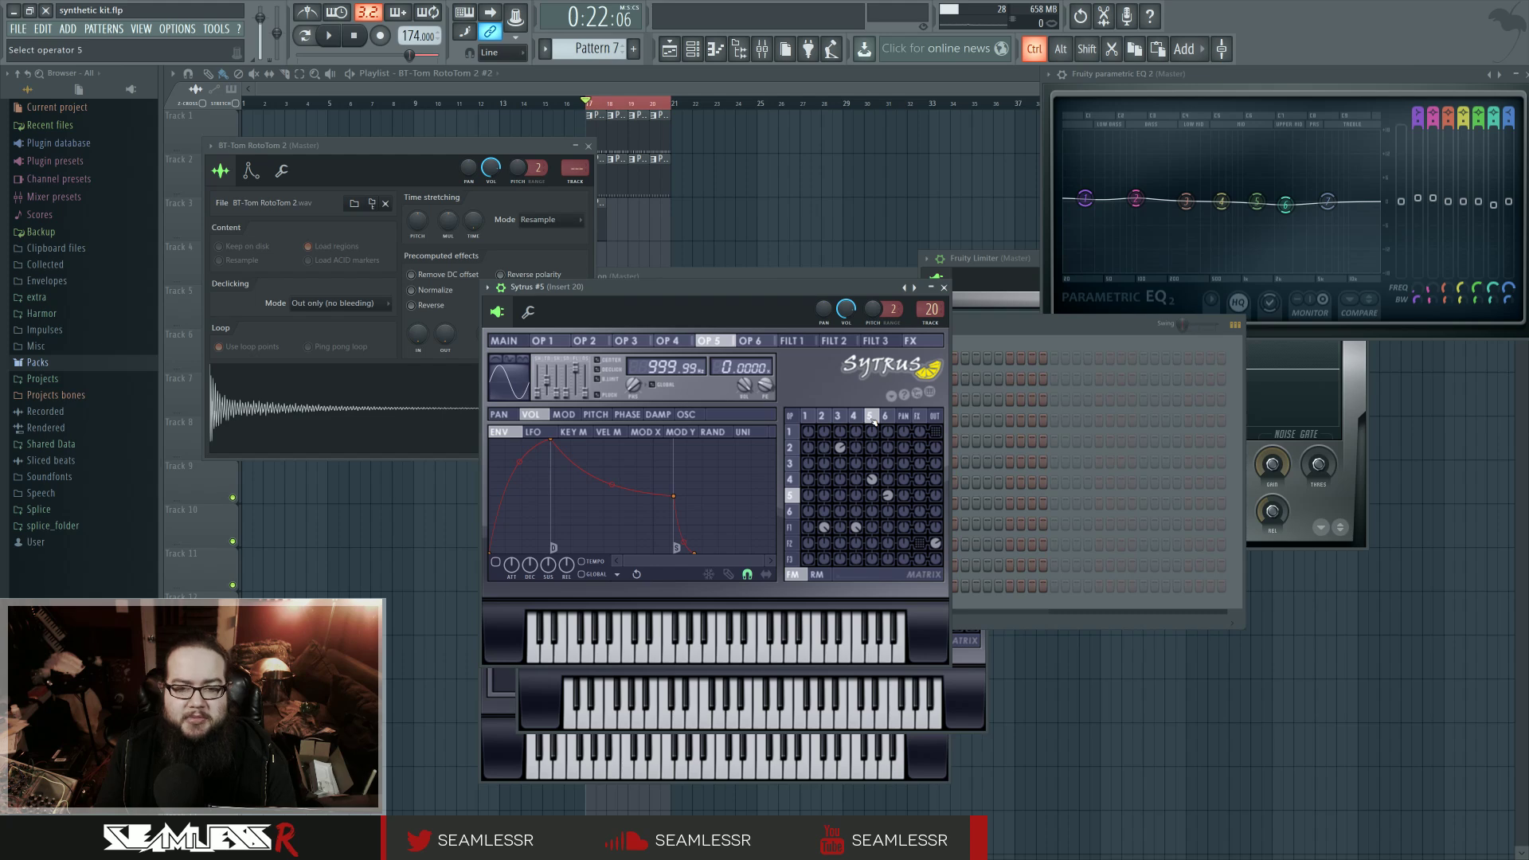
{"action": "left_click", "coordinate": [856, 416]}
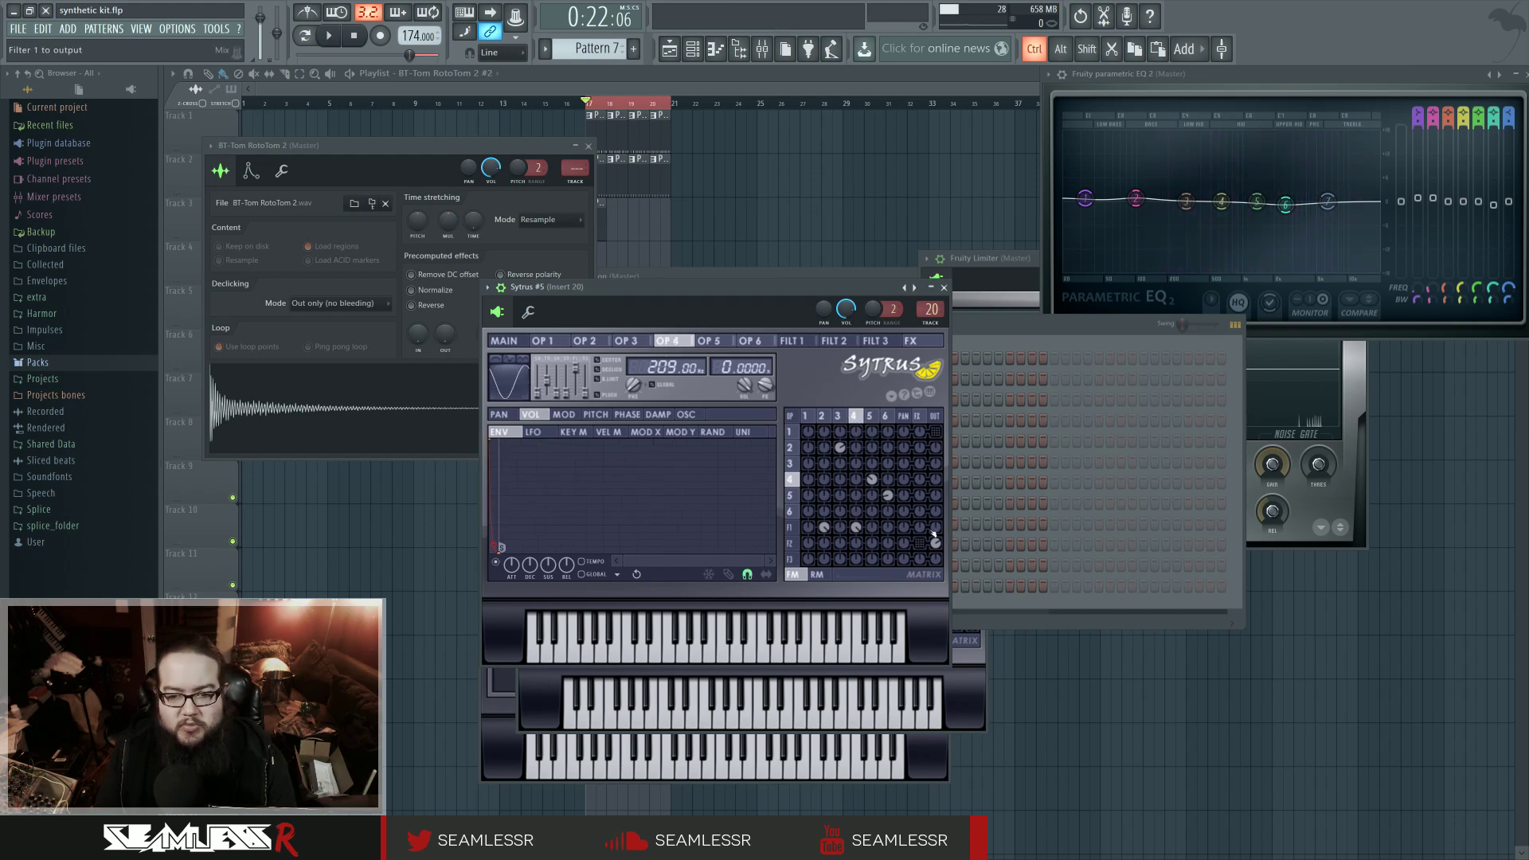
Step: Examine the settings of filters 1 and 2 in Sytrus #5 and compare them with the BT-Tom RotoTom 2 sample
{"action": "left_click", "coordinate": [799, 527]}
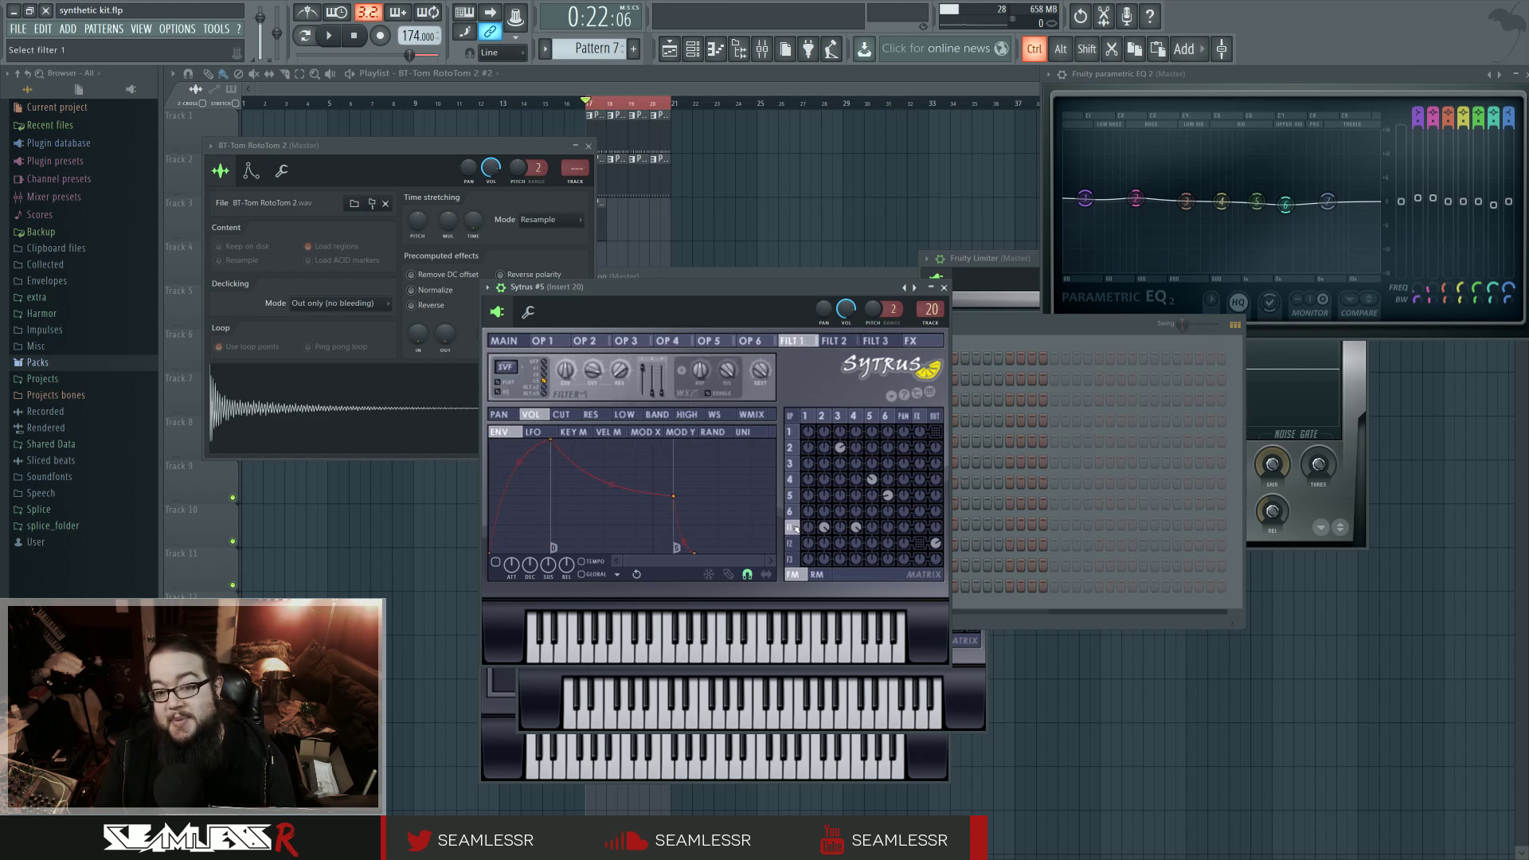
{"action": "left_click", "coordinate": [772, 385]}
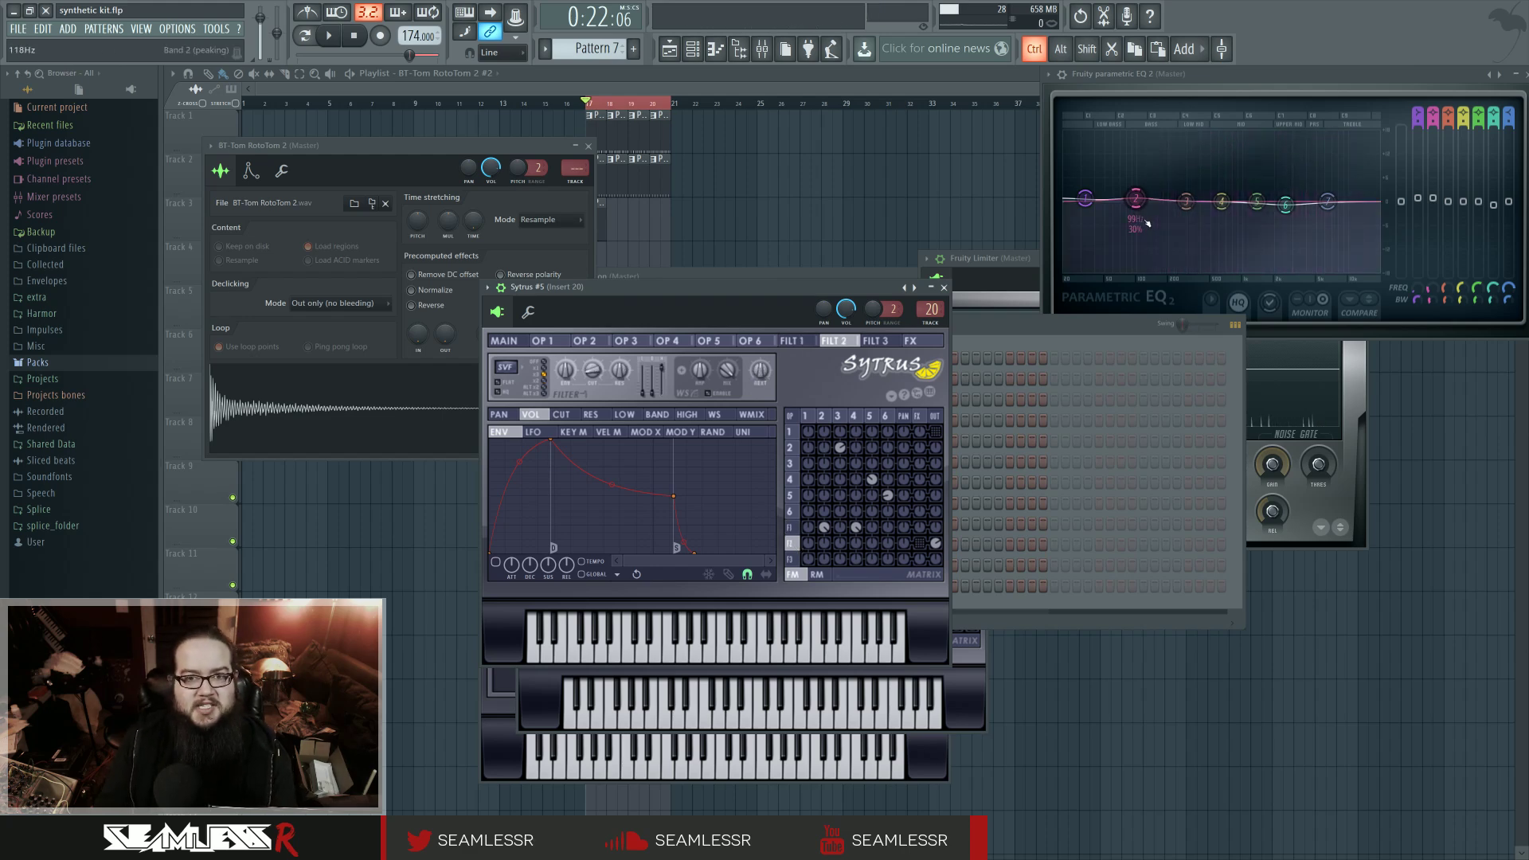
{"action": "left_click", "coordinate": [310, 415]}
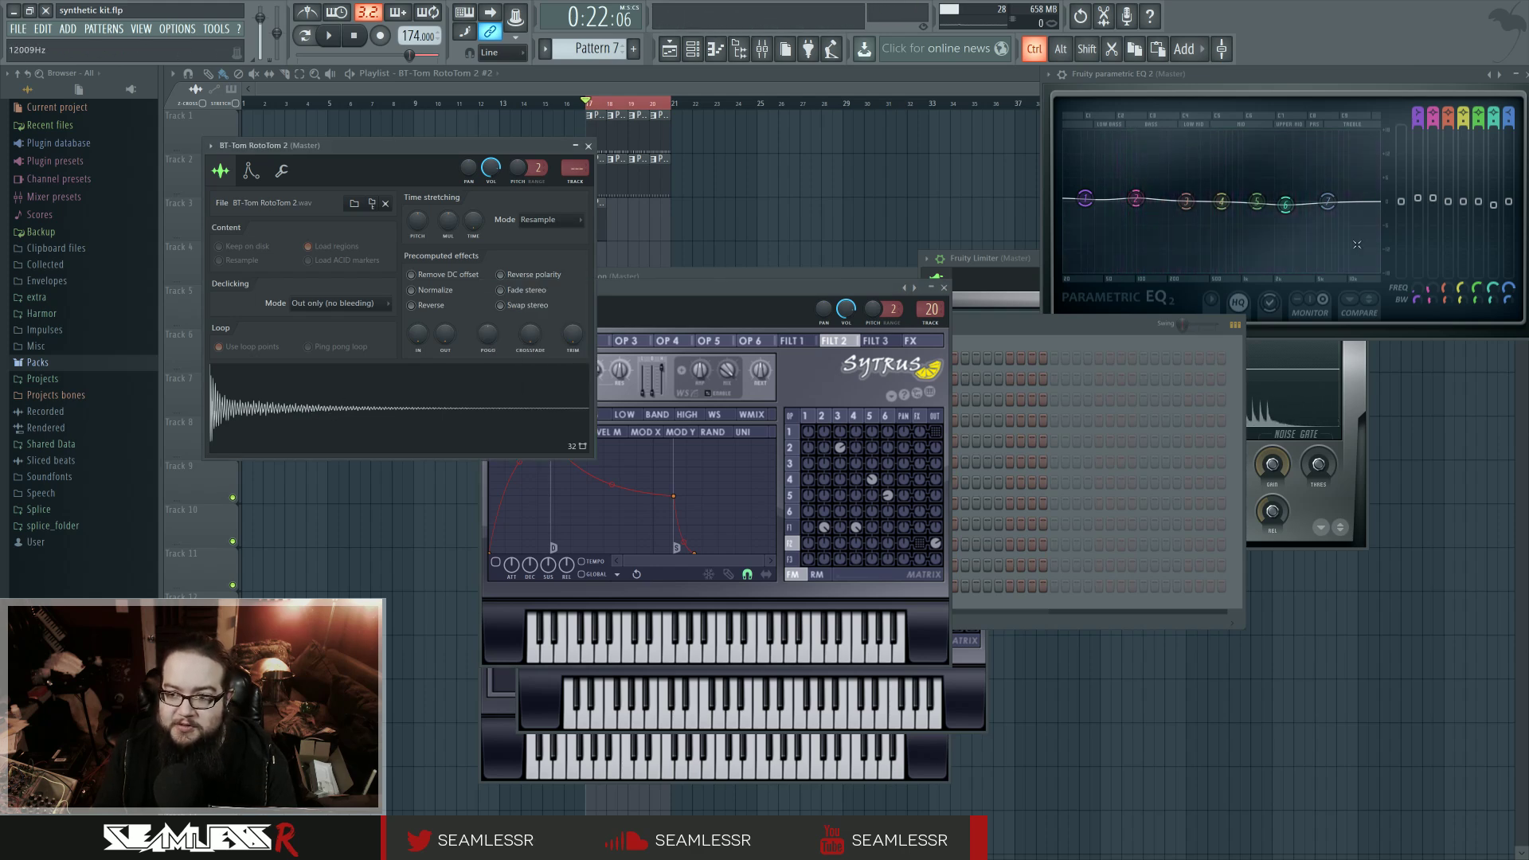
{"action": "left_click", "coordinate": [717, 288]}
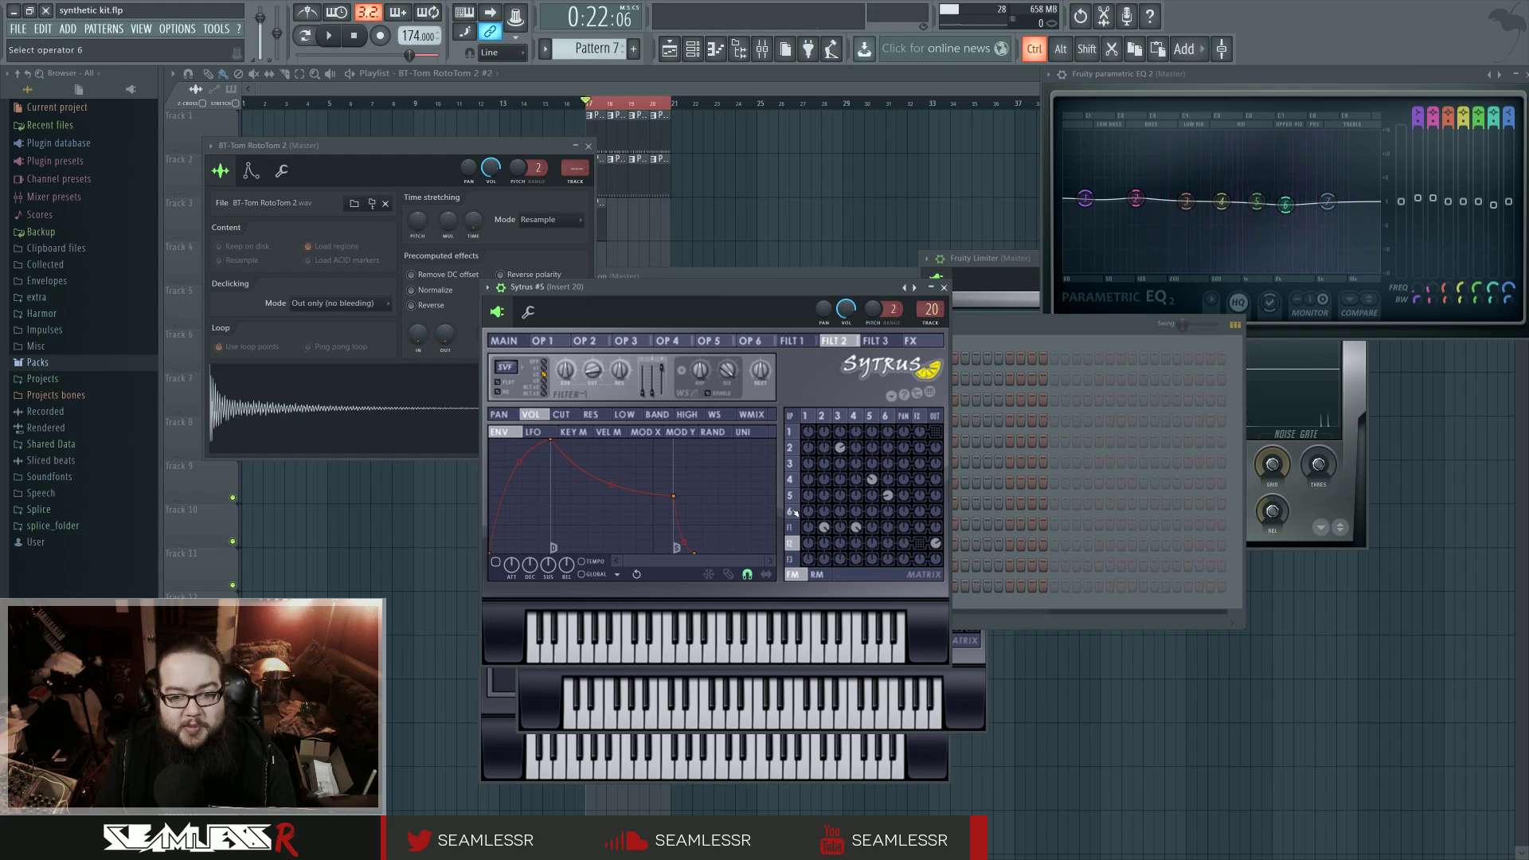
Step: Adjust filter 1's cutoff slightly in Sytrus #5, and show filter 2's settings
{"action": "left_click", "coordinate": [793, 341]}
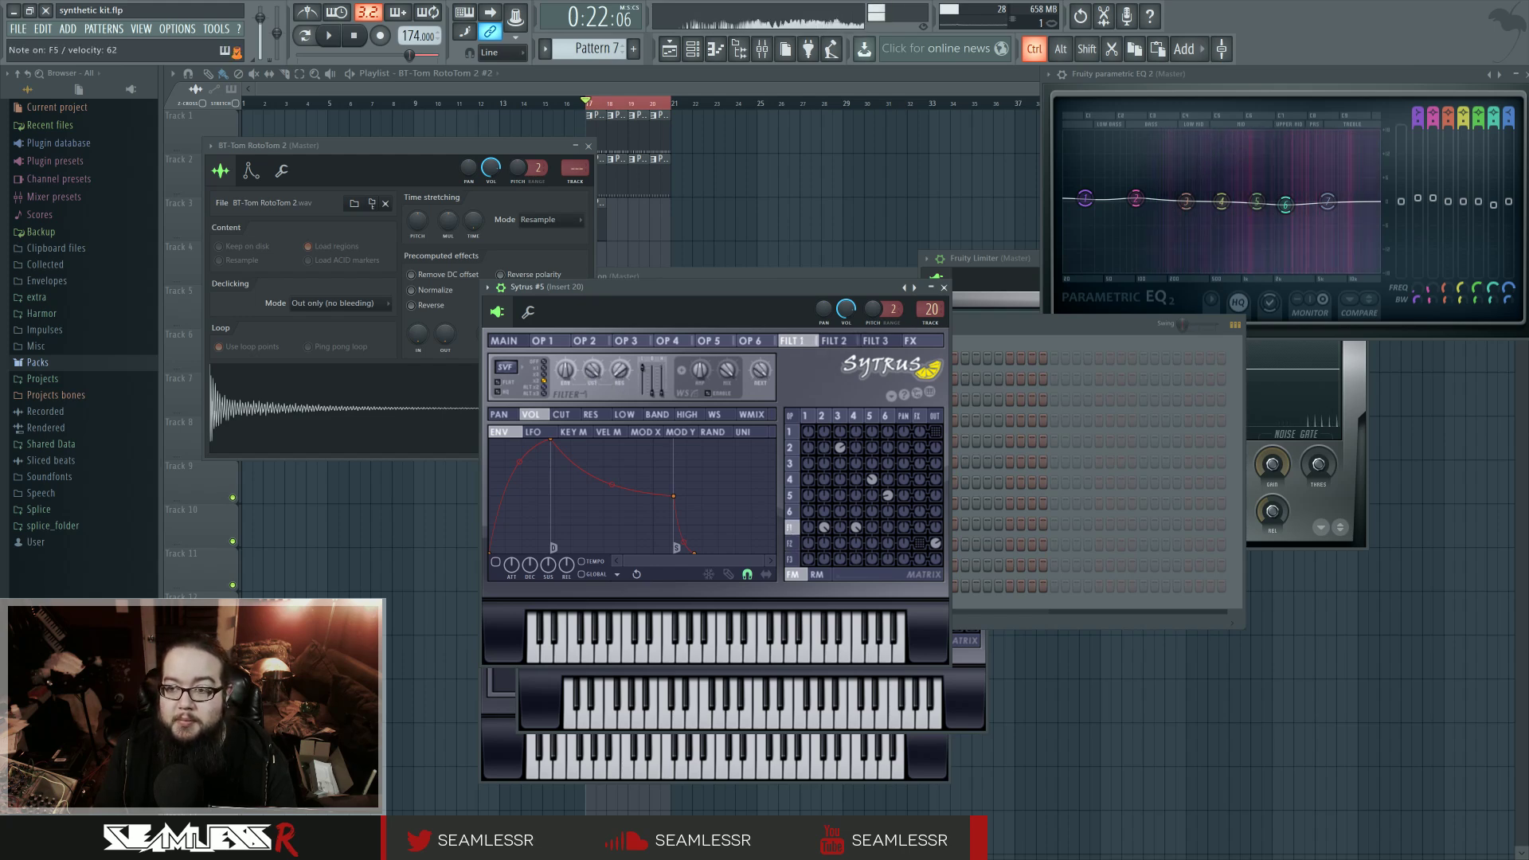
{"action": "left_click_drag", "start_coordinate": [593, 372], "coordinate": [592, 378]}
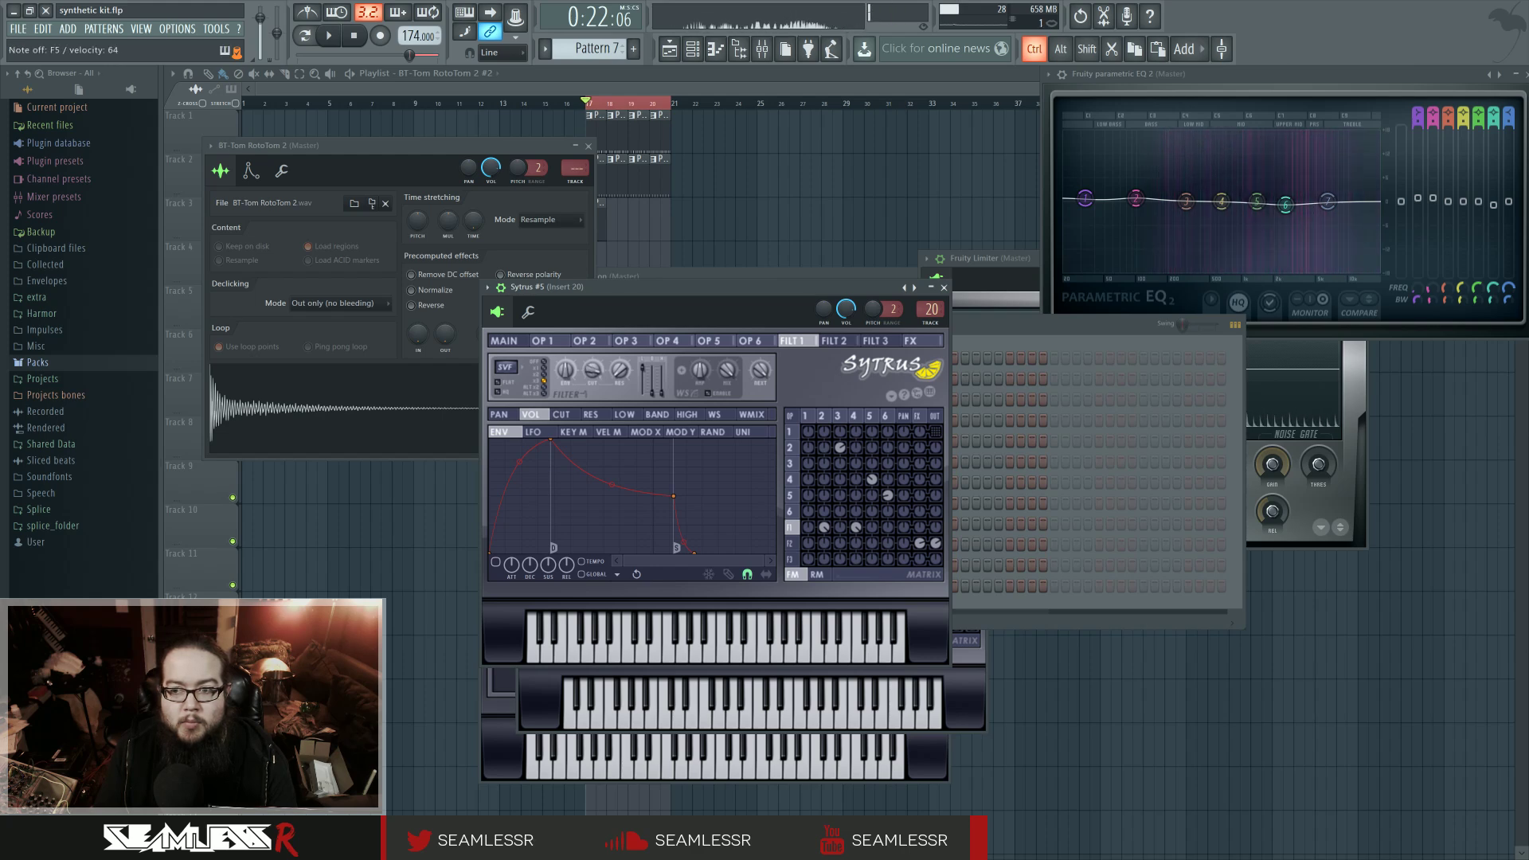
{"action": "left_click", "coordinate": [796, 545]}
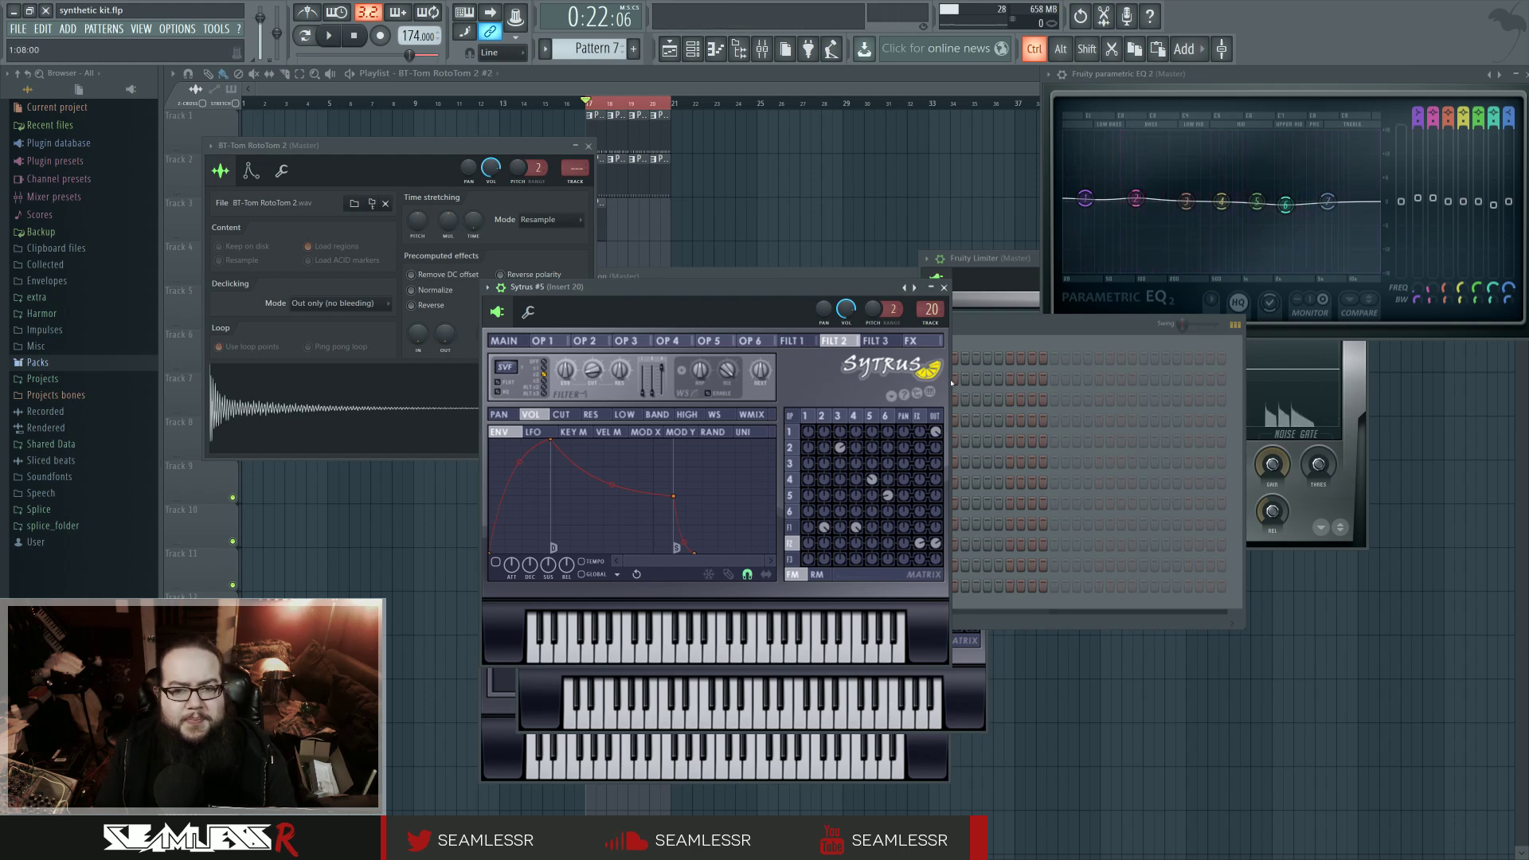
Step: Examine the random mapping of the modulation articulator for operators 2 to 5, comparing their curves
{"action": "left_click", "coordinate": [822, 415]}
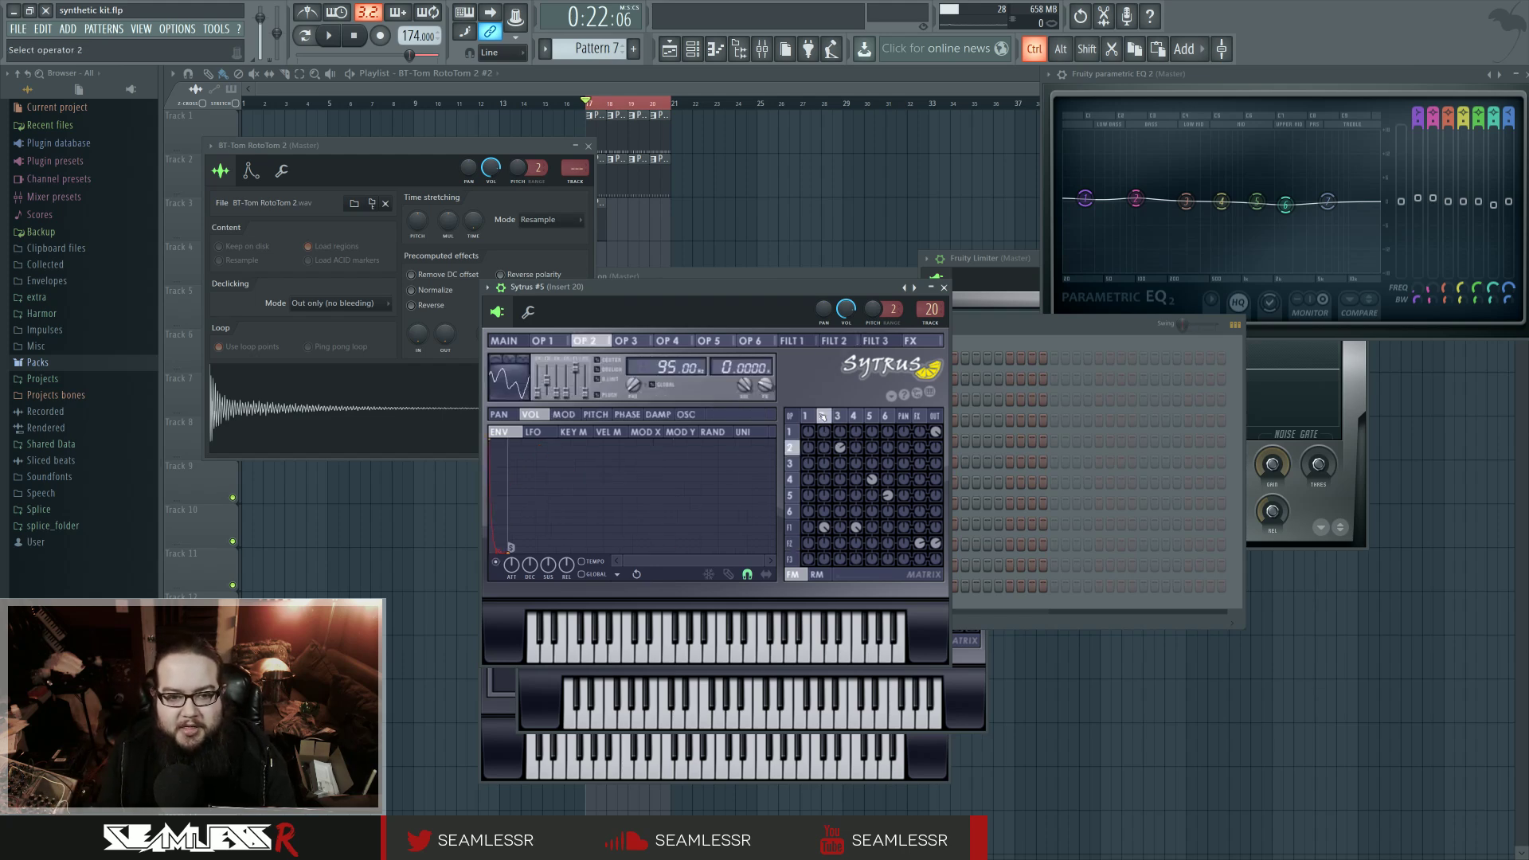
{"action": "left_click", "coordinate": [564, 414]}
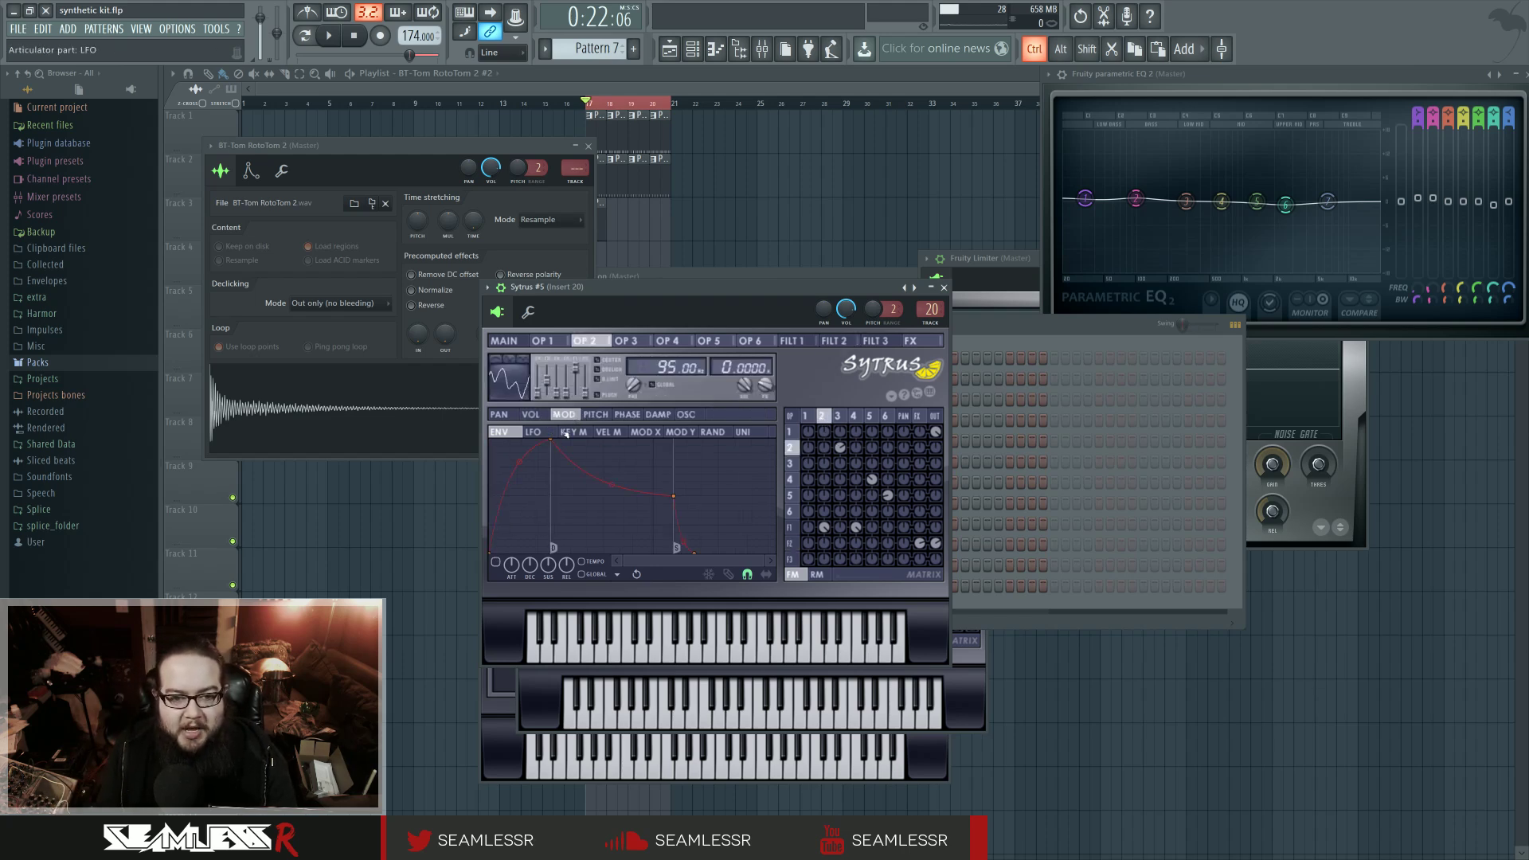
{"action": "left_click", "coordinate": [712, 431]}
{"action": "left_click", "coordinate": [838, 416]}
{"action": "left_click", "coordinate": [854, 416]}
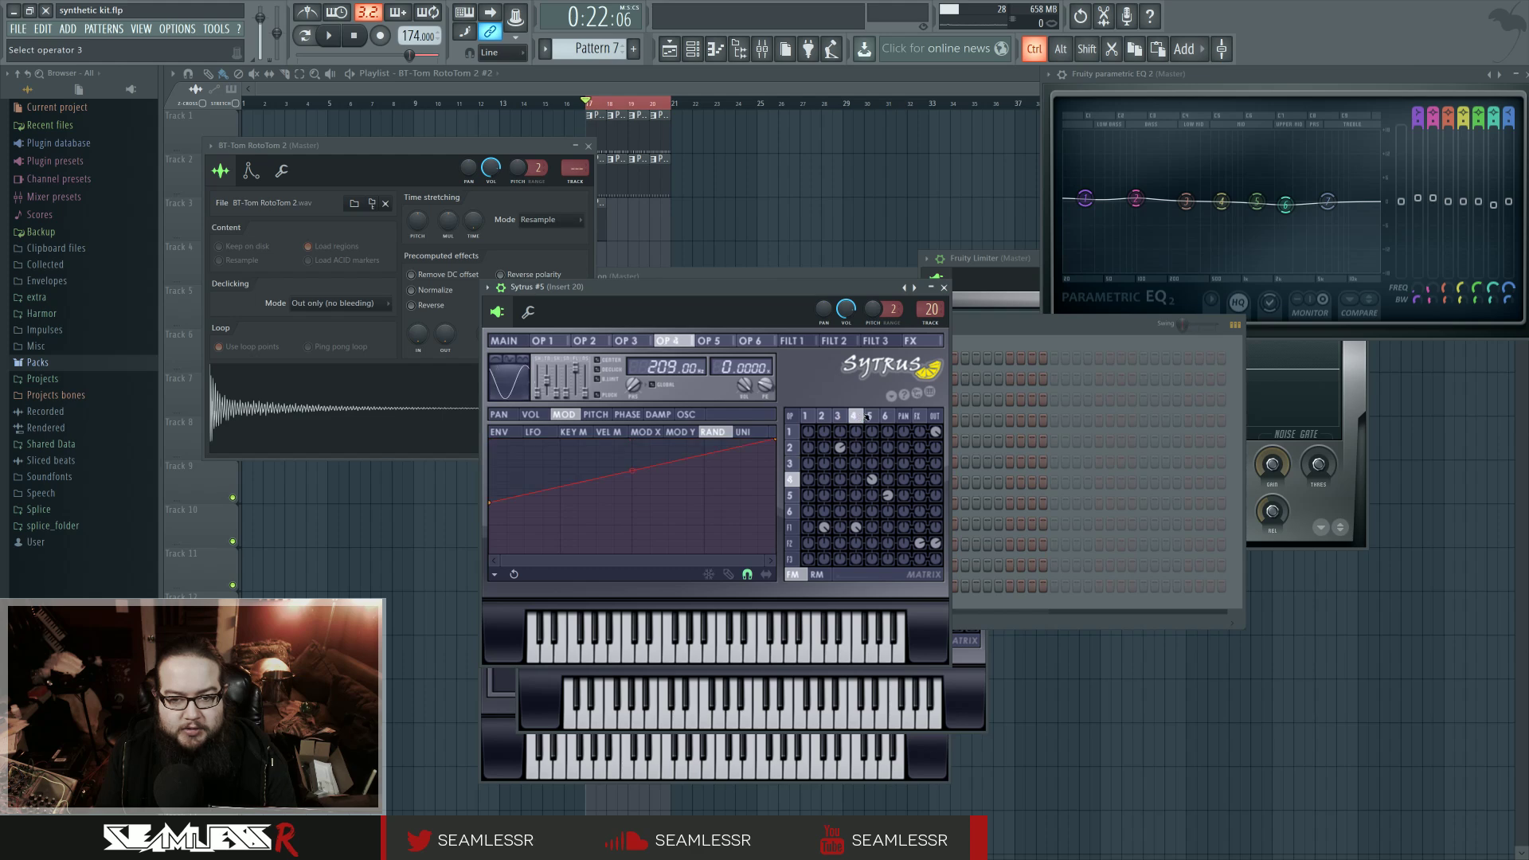
{"action": "left_click", "coordinate": [870, 415]}
{"action": "left_click", "coordinate": [838, 416]}
{"action": "left_click", "coordinate": [826, 415]}
{"action": "left_click", "coordinate": [854, 416]}
{"action": "left_click", "coordinate": [837, 415]}
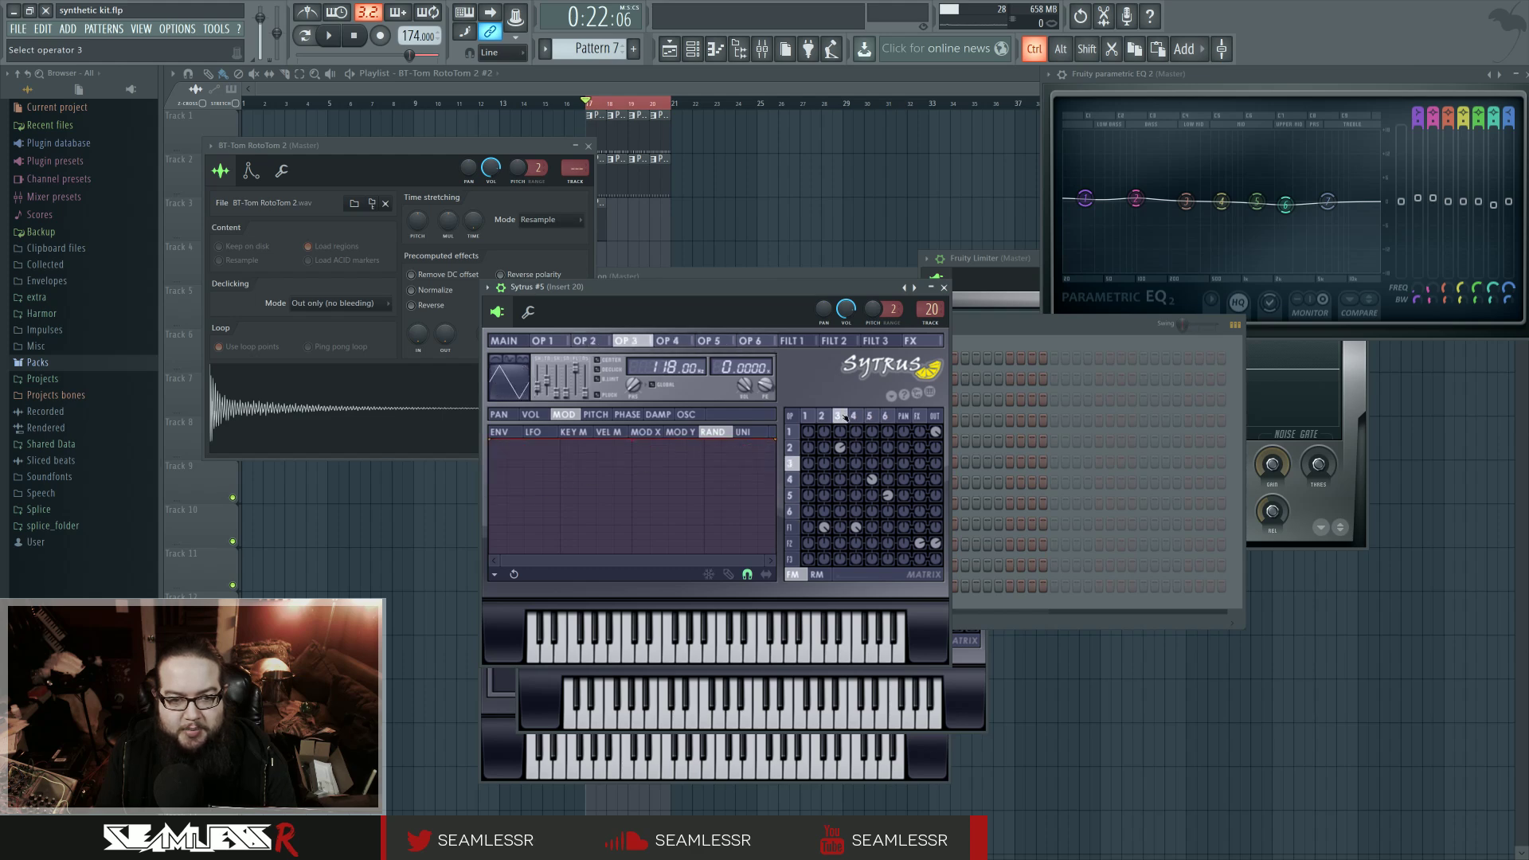
Step: Lower the end point of operator 6's volume random mapping curve, restore it to the maximum, and return to operator 2
{"action": "left_click", "coordinate": [532, 418]}
{"action": "left_click_drag", "start_coordinate": [853, 418], "coordinate": [885, 418]}
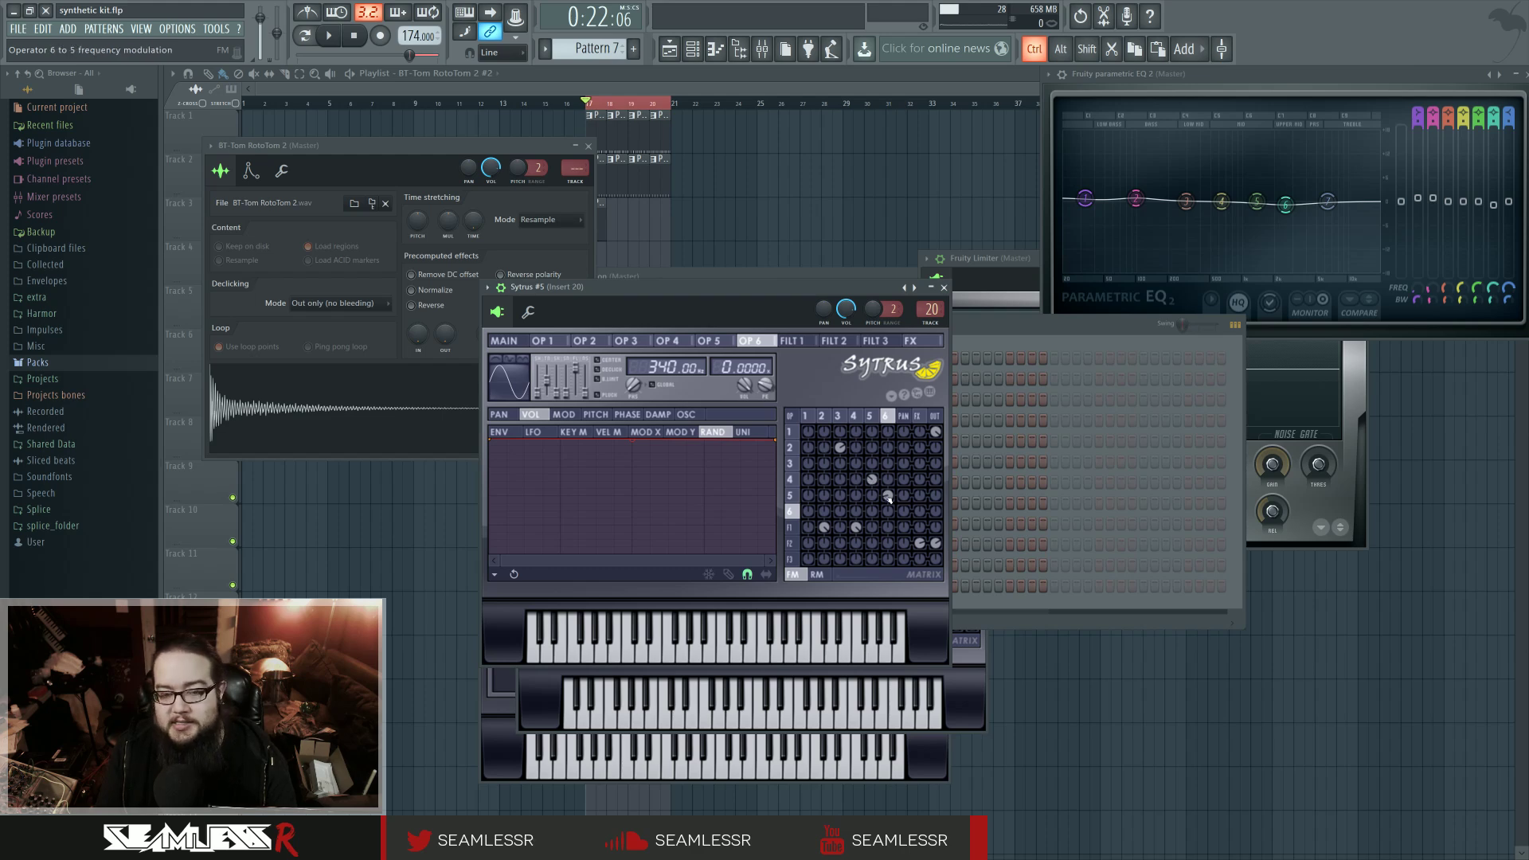
{"action": "left_click_drag", "start_coordinate": [776, 441], "coordinate": [777, 476]}
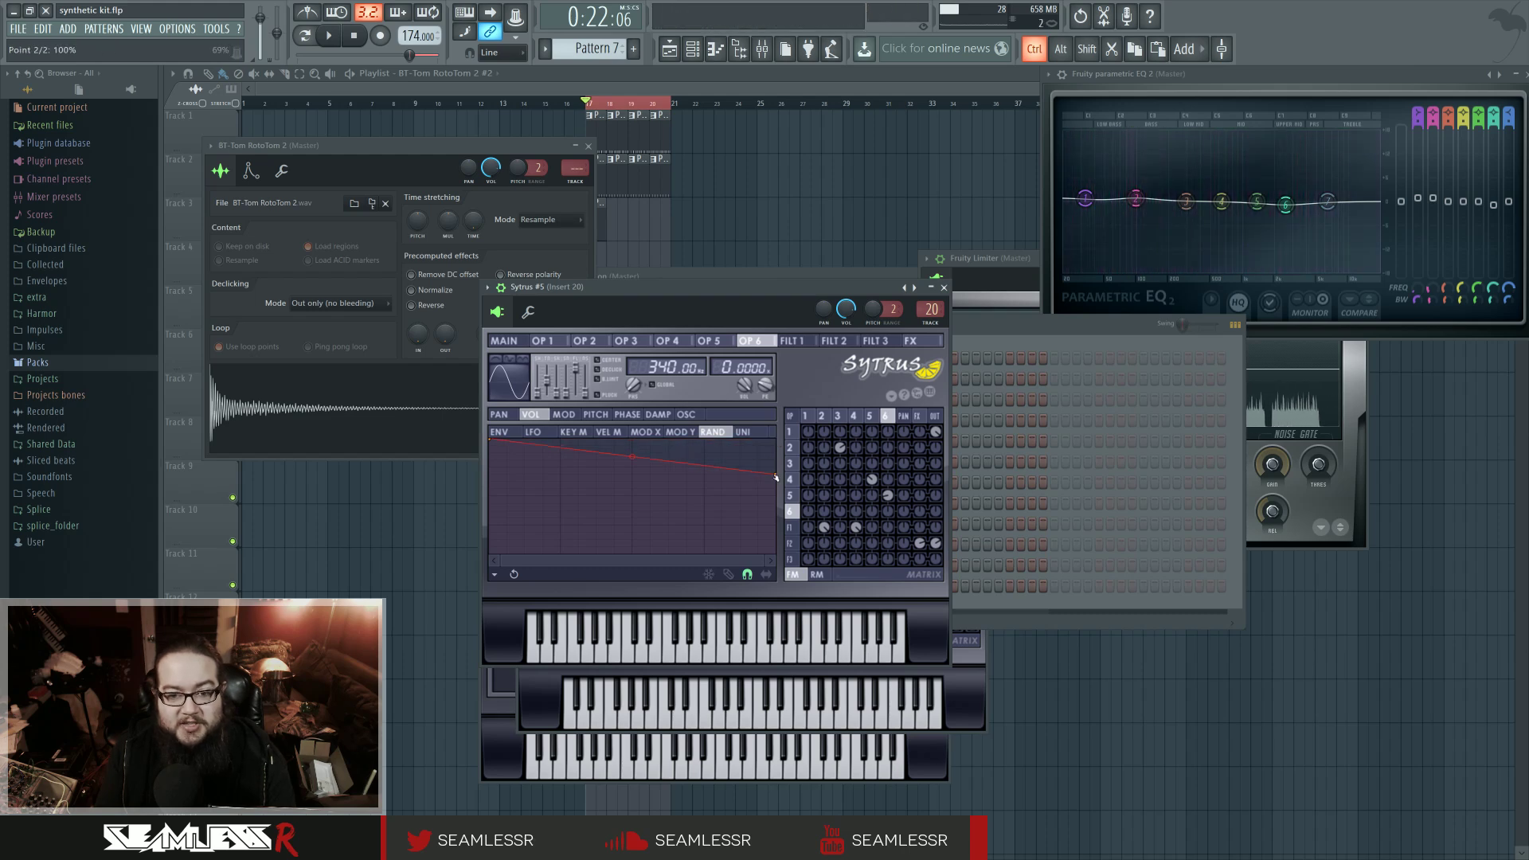
{"action": "left_click_drag", "start_coordinate": [776, 477], "coordinate": [776, 447]}
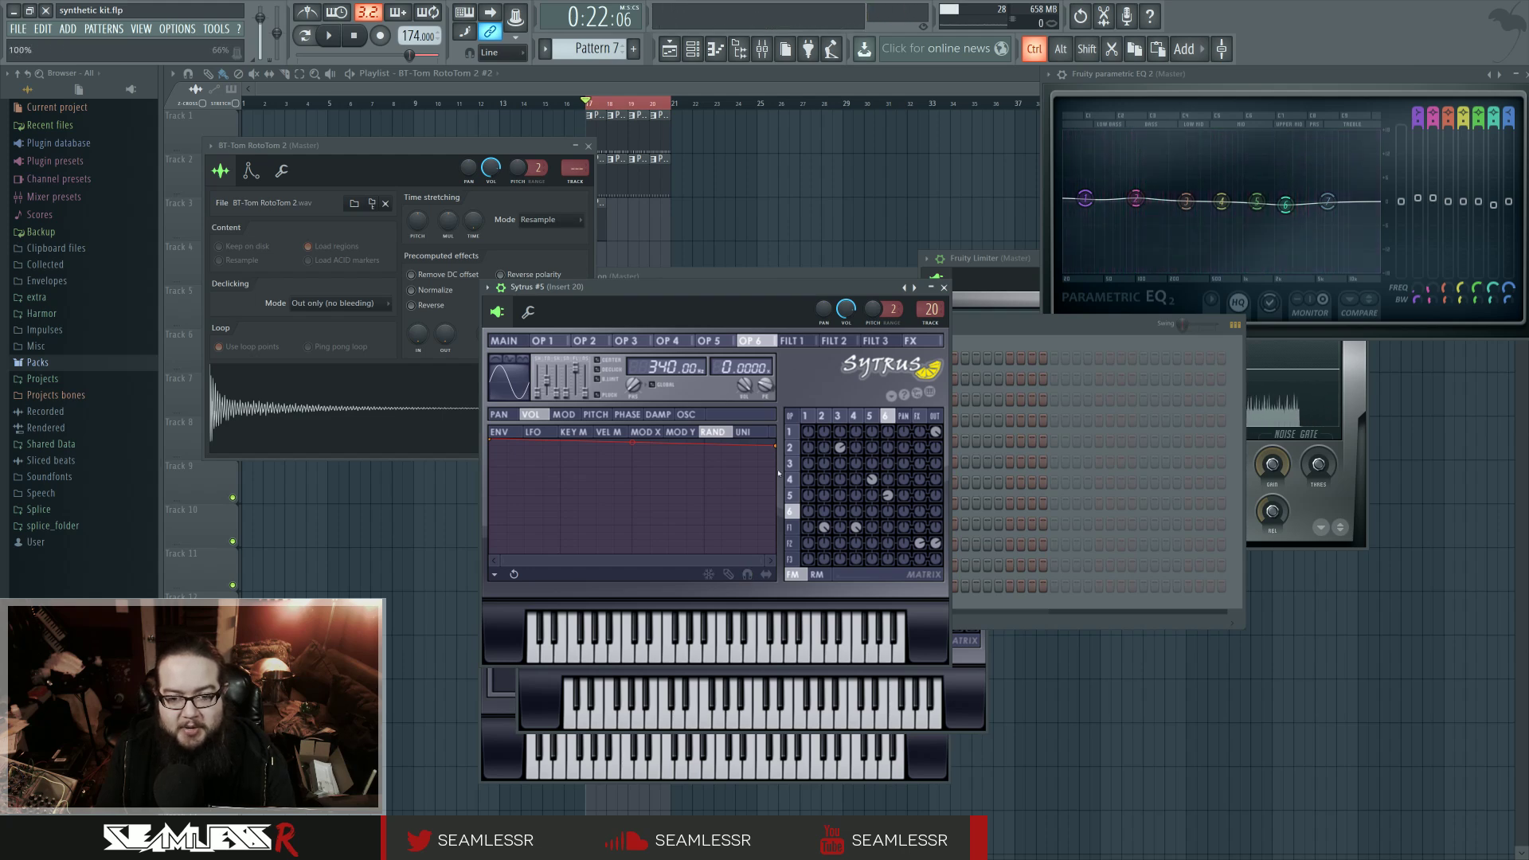
{"action": "left_click_drag", "start_coordinate": [777, 446], "coordinate": [777, 440]}
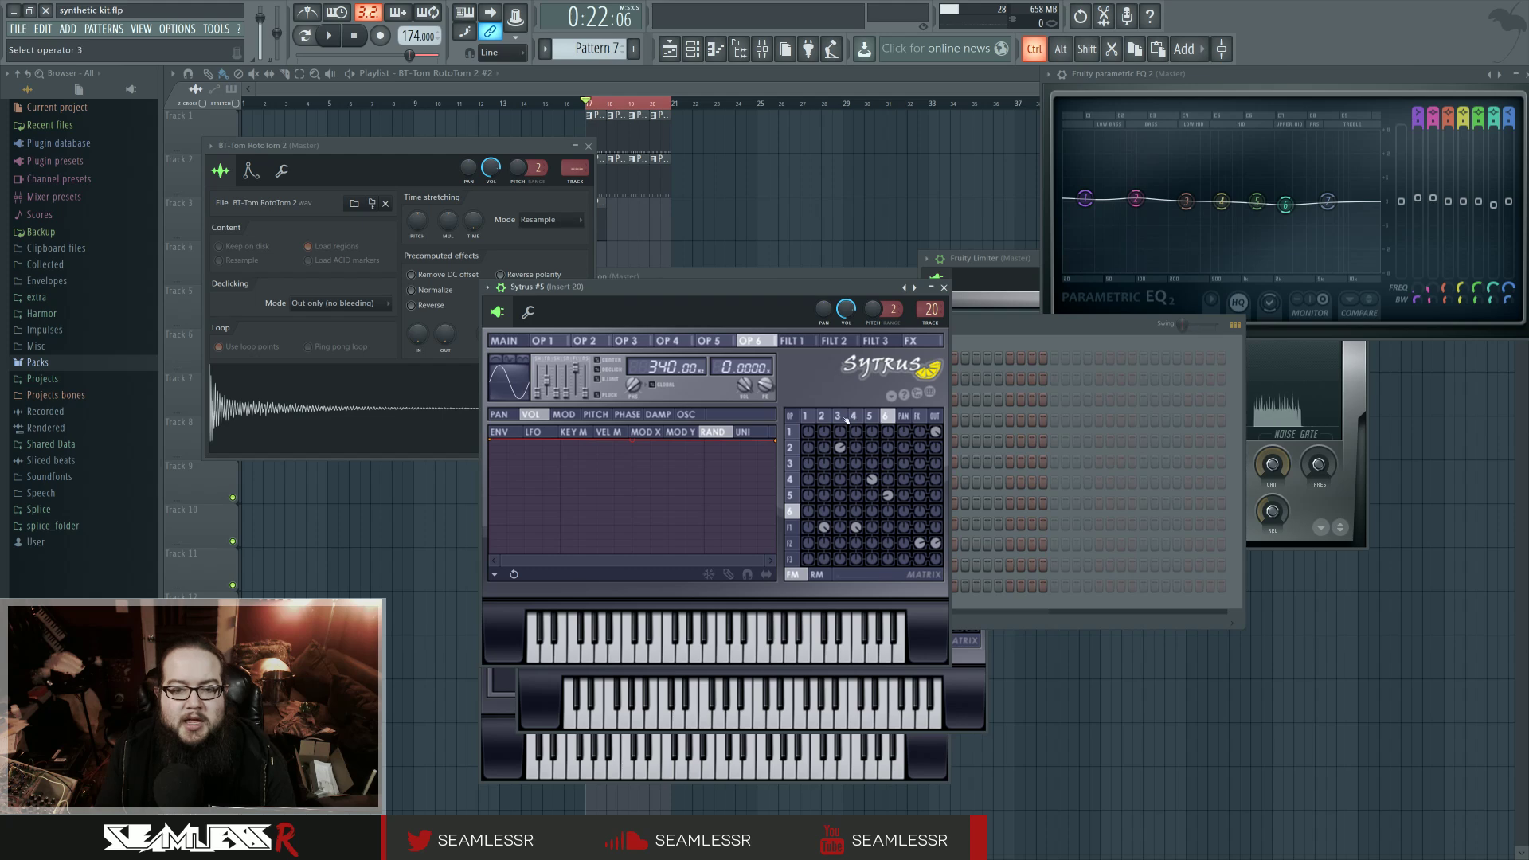
{"action": "left_click", "coordinate": [587, 341]}
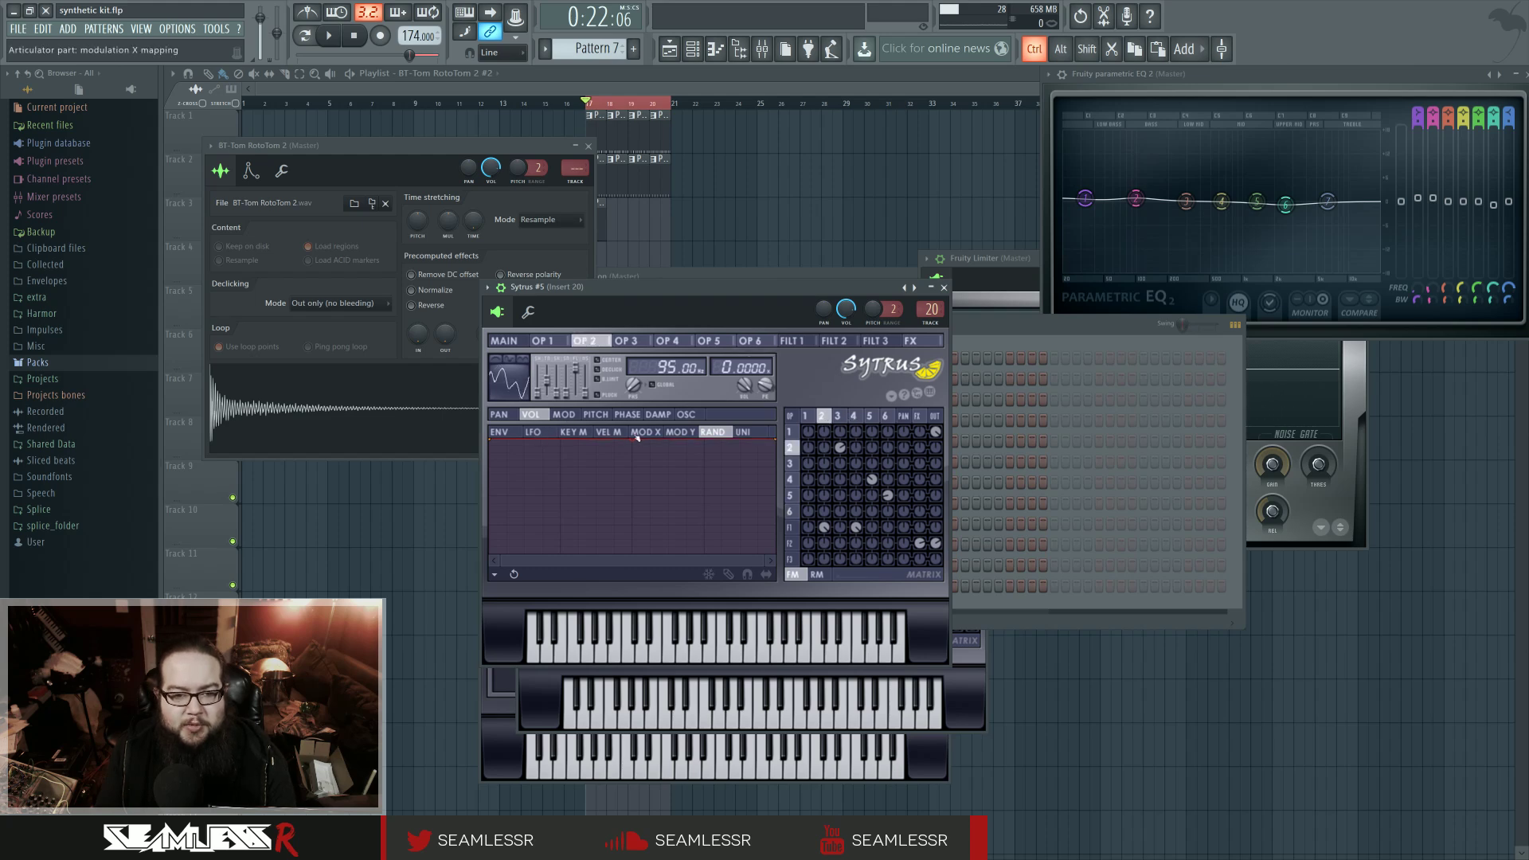
Step: Examine operator 2's random mapping for modulation, and look briefly at the main settings of Sytrus #5
{"action": "left_click", "coordinate": [556, 432]}
{"action": "left_click", "coordinate": [564, 415]}
{"action": "left_click", "coordinate": [717, 432]}
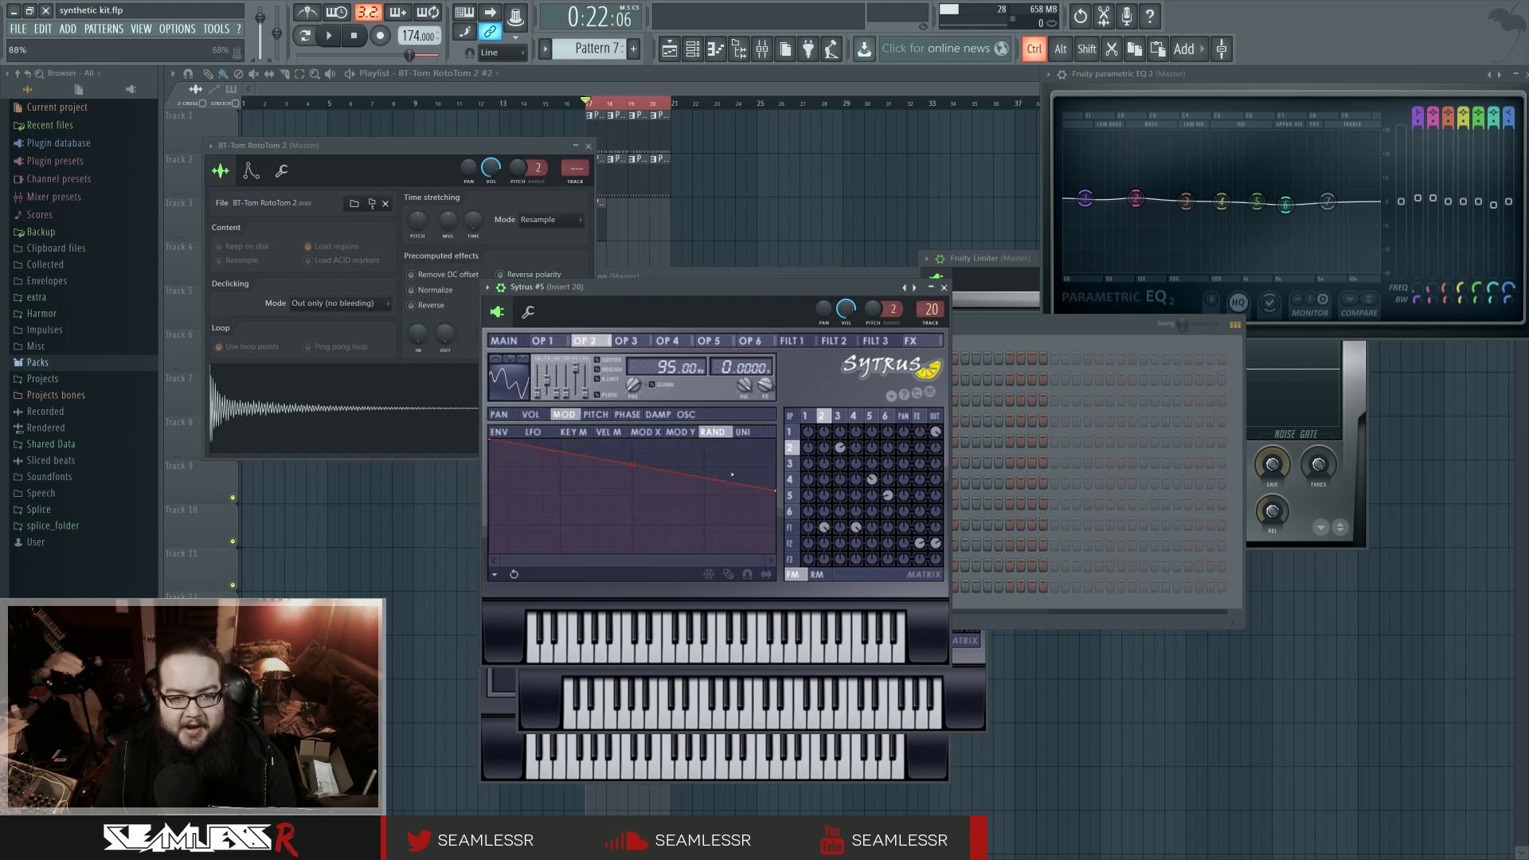
{"action": "left_click", "coordinate": [505, 341]}
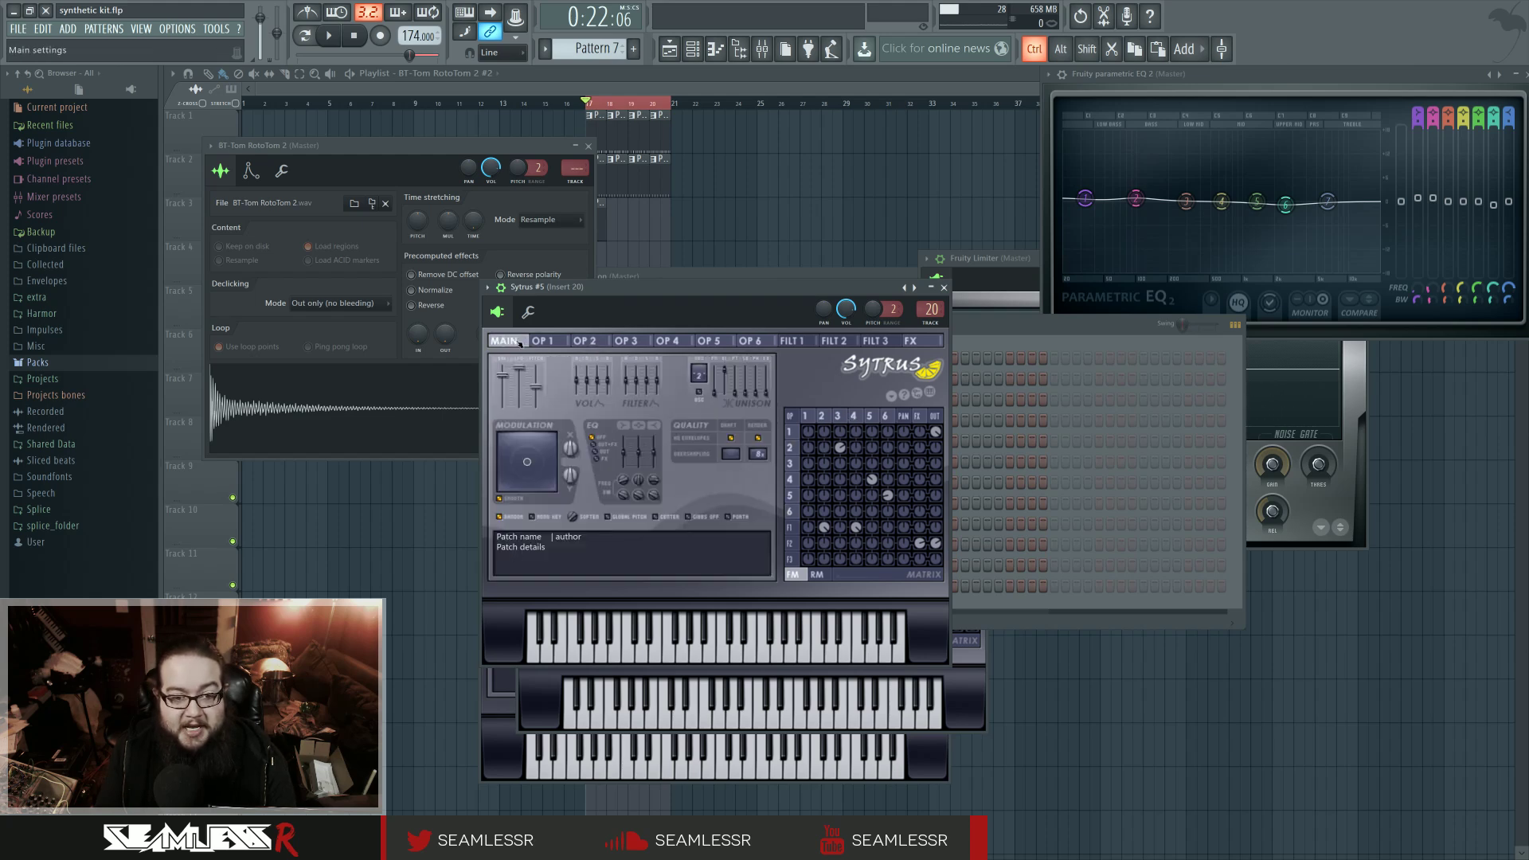
{"action": "left_click", "coordinate": [826, 415]}
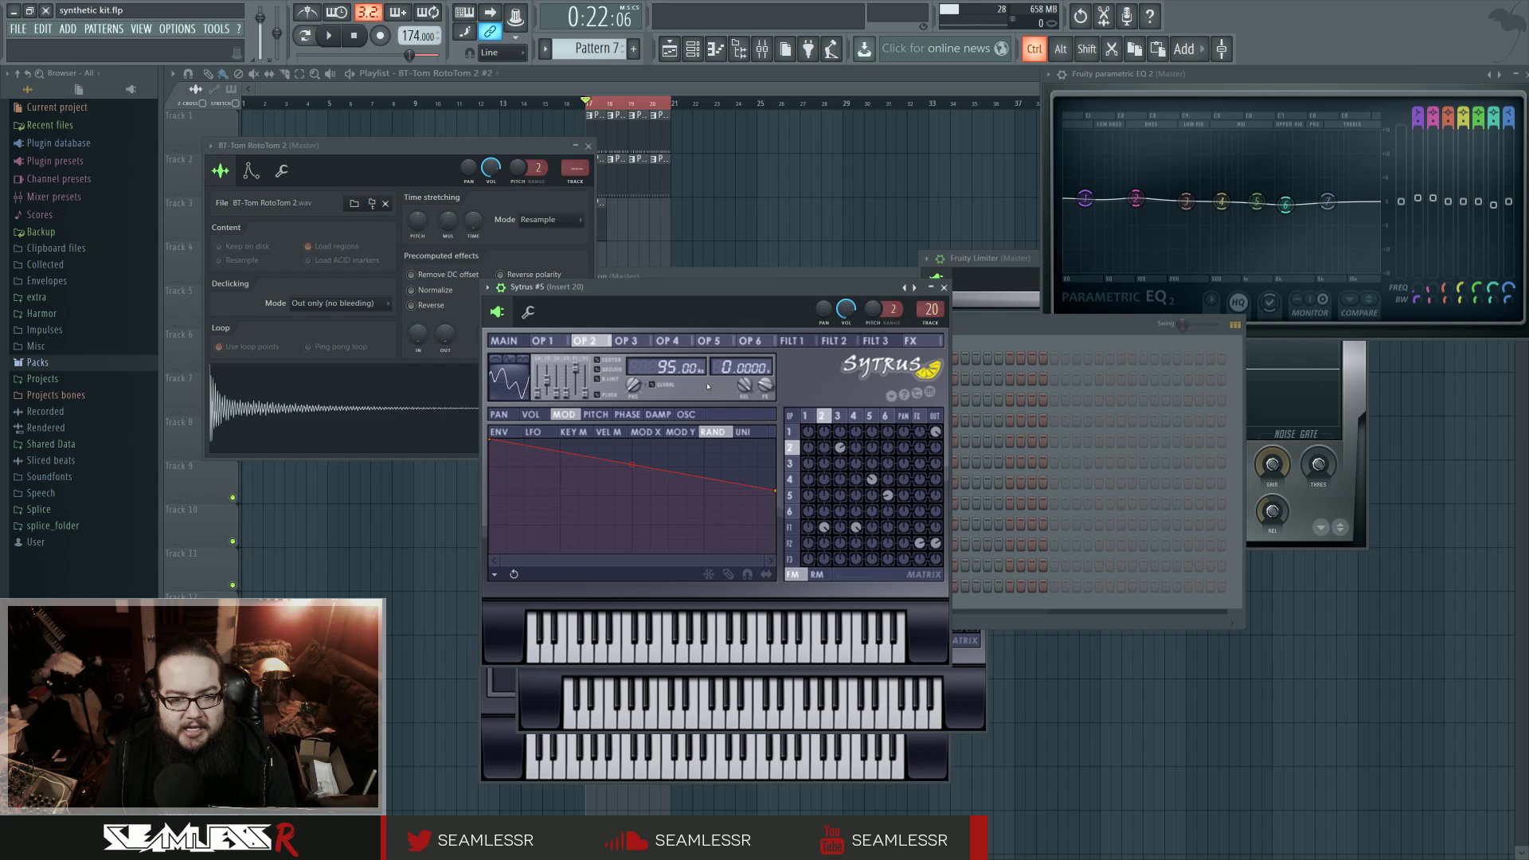
Step: Compare operator 2's volume and modulation random mappings, and show its modulation velocity mapping curve
{"action": "left_click", "coordinate": [530, 414]}
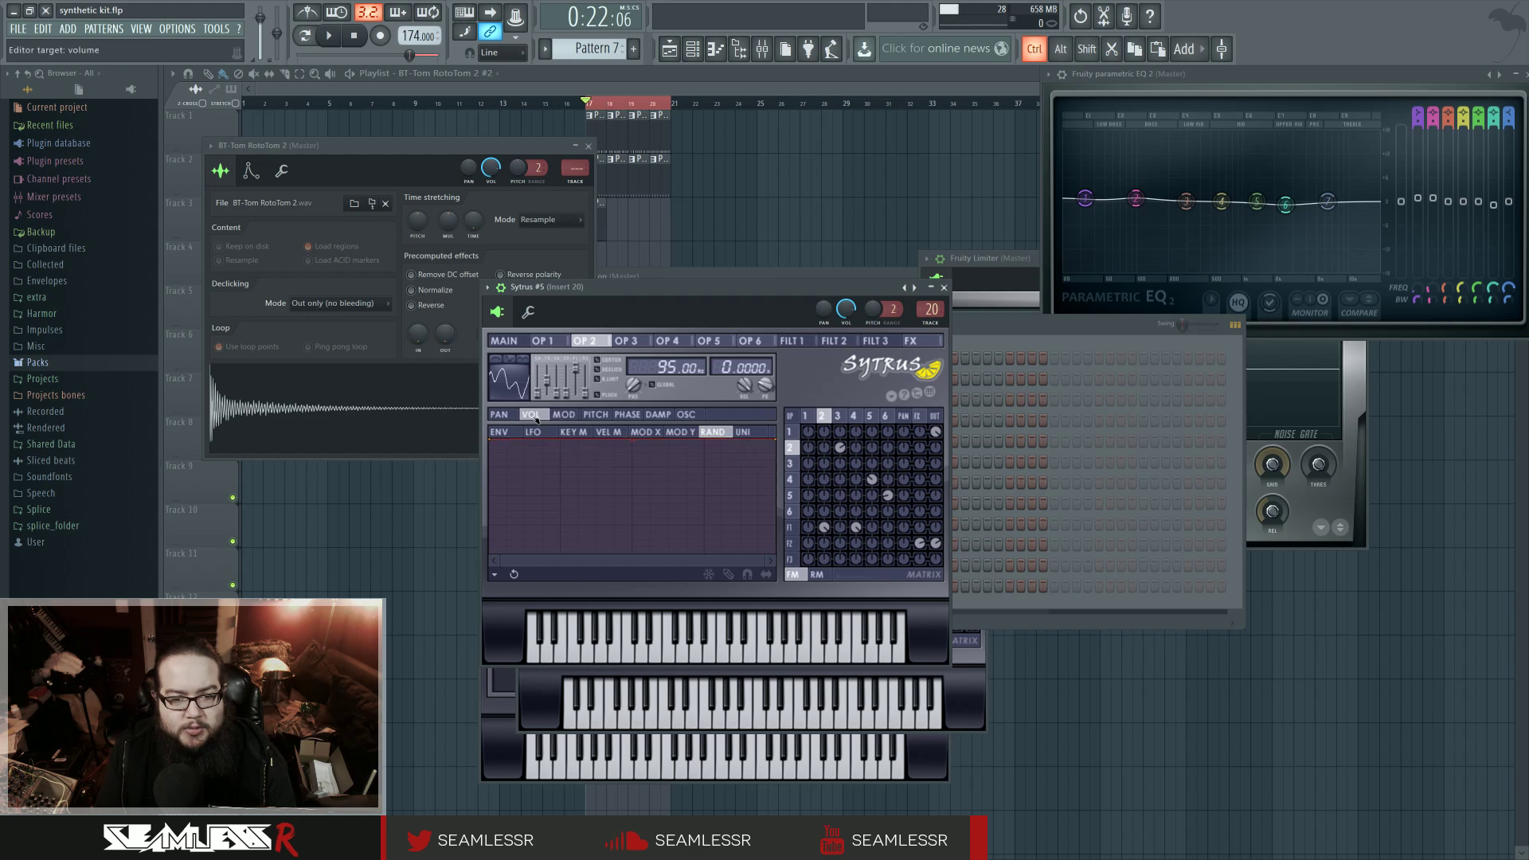
{"action": "left_click", "coordinate": [564, 415]}
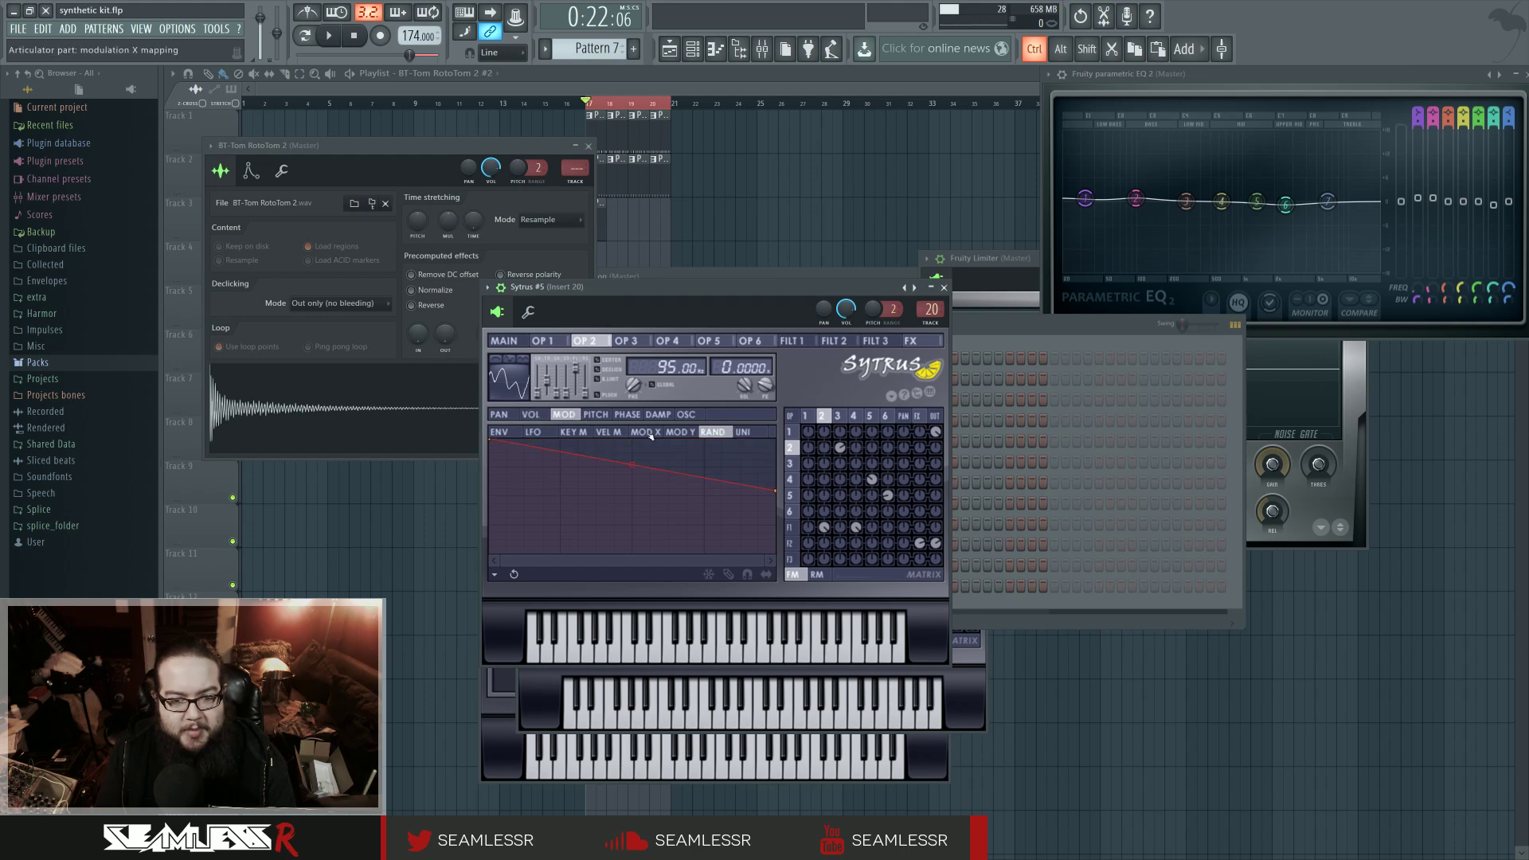
{"action": "left_click", "coordinate": [581, 433]}
{"action": "left_click", "coordinate": [609, 432]}
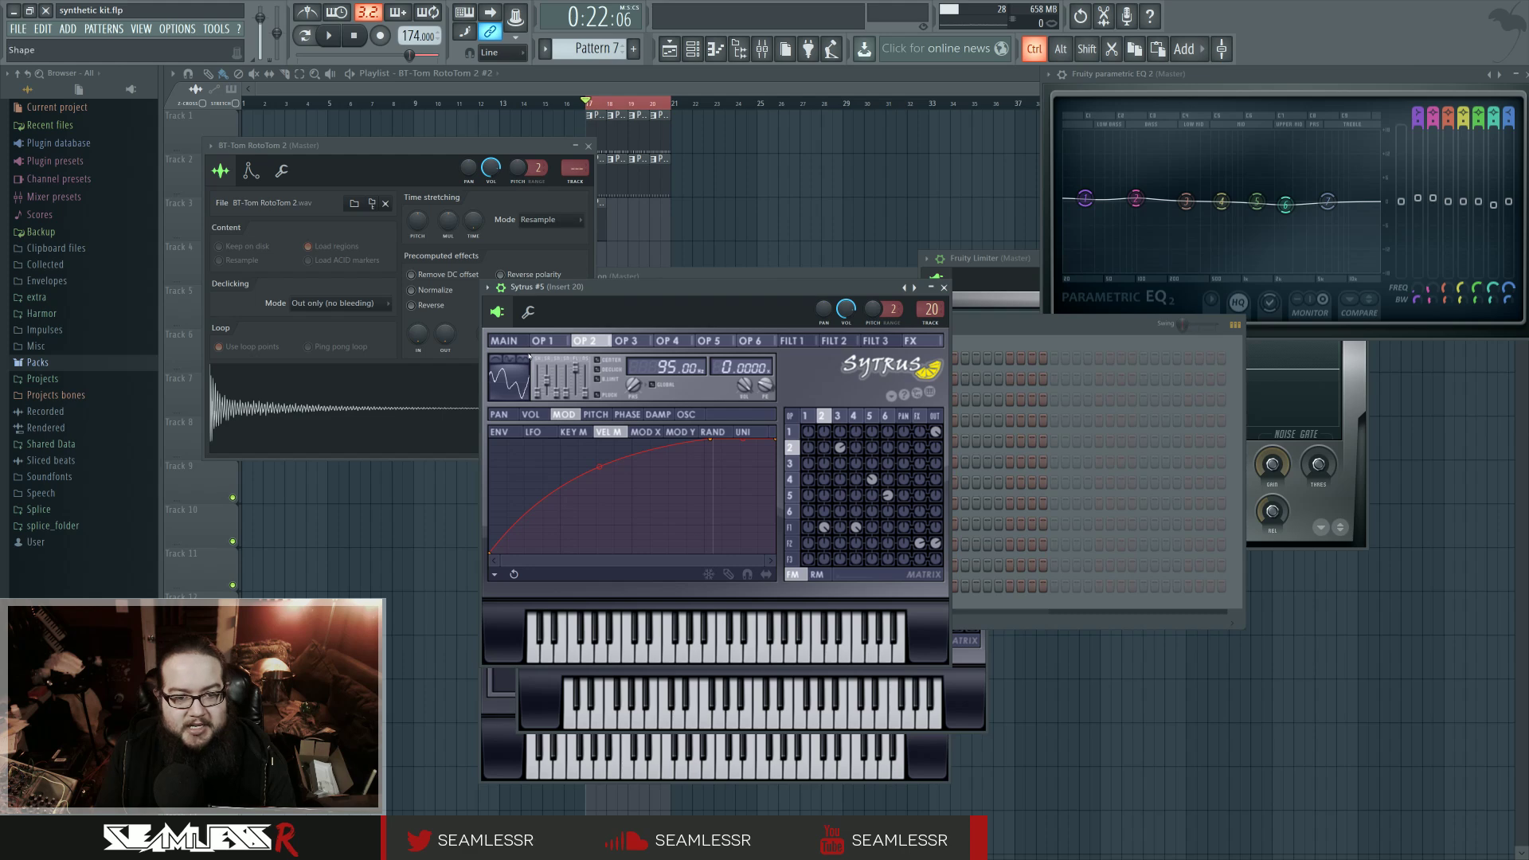
Step: Check the Link velocity to volume option in Sytrus #5, and return to operator 2's modulation velocity mapping
{"action": "left_click", "coordinate": [508, 341]}
{"action": "left_click", "coordinate": [891, 396]}
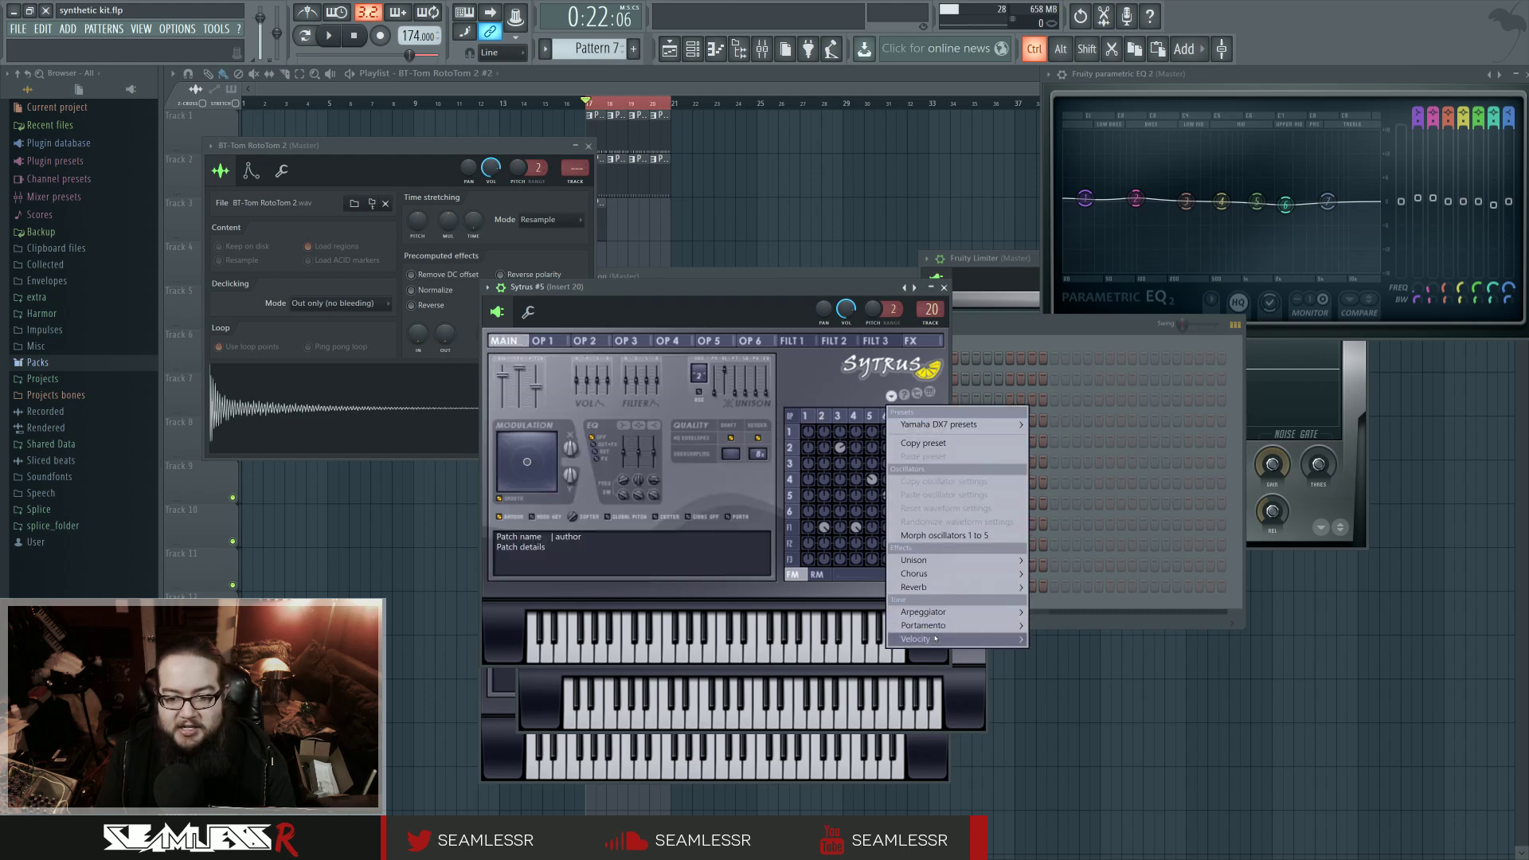
{"action": "mouse_move", "coordinate": [936, 639]}
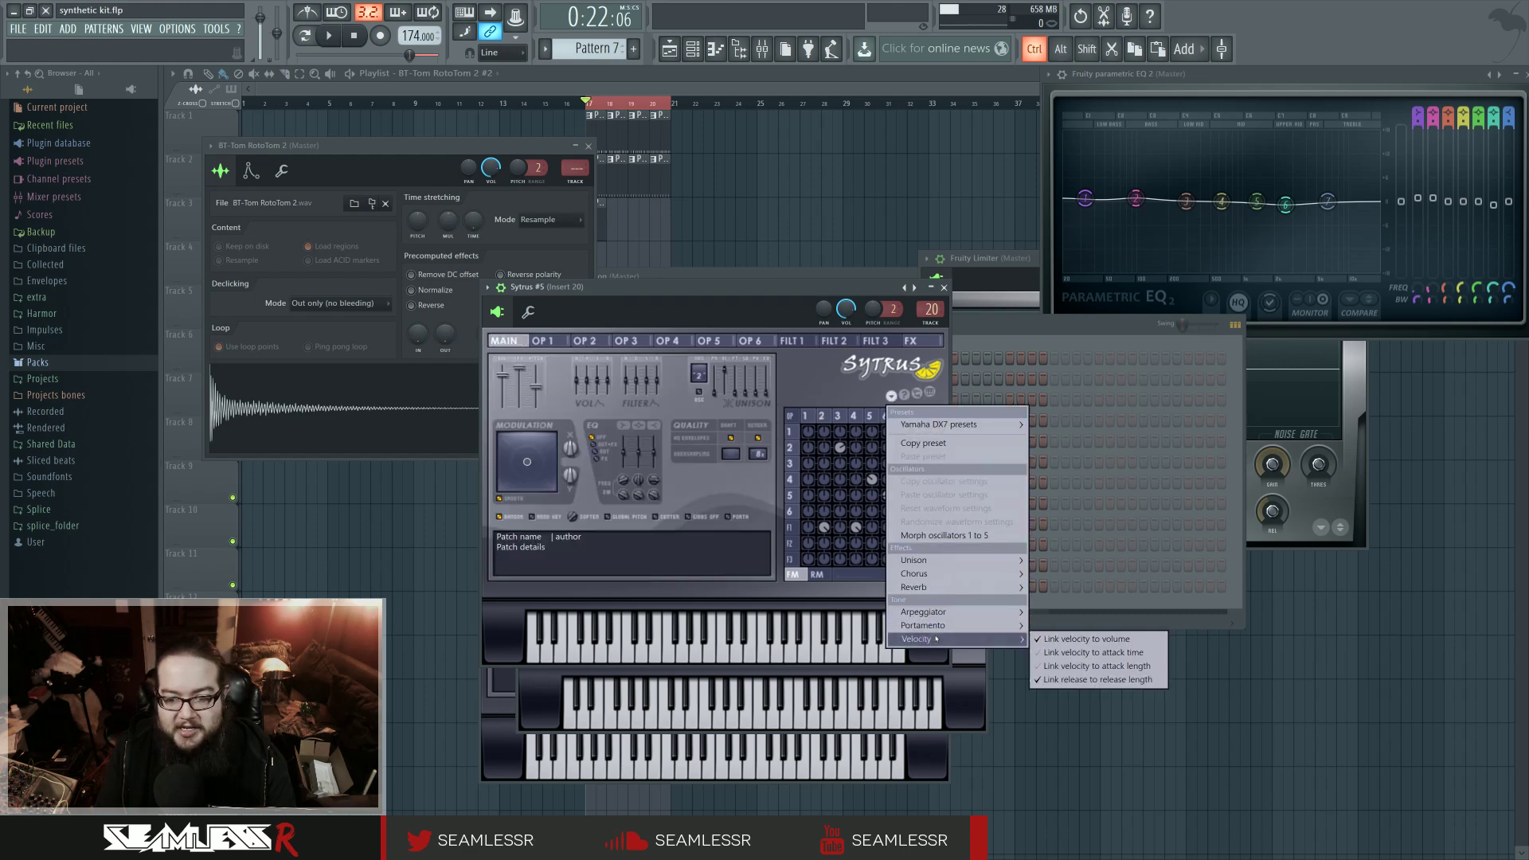
{"action": "left_click", "coordinate": [1072, 640]}
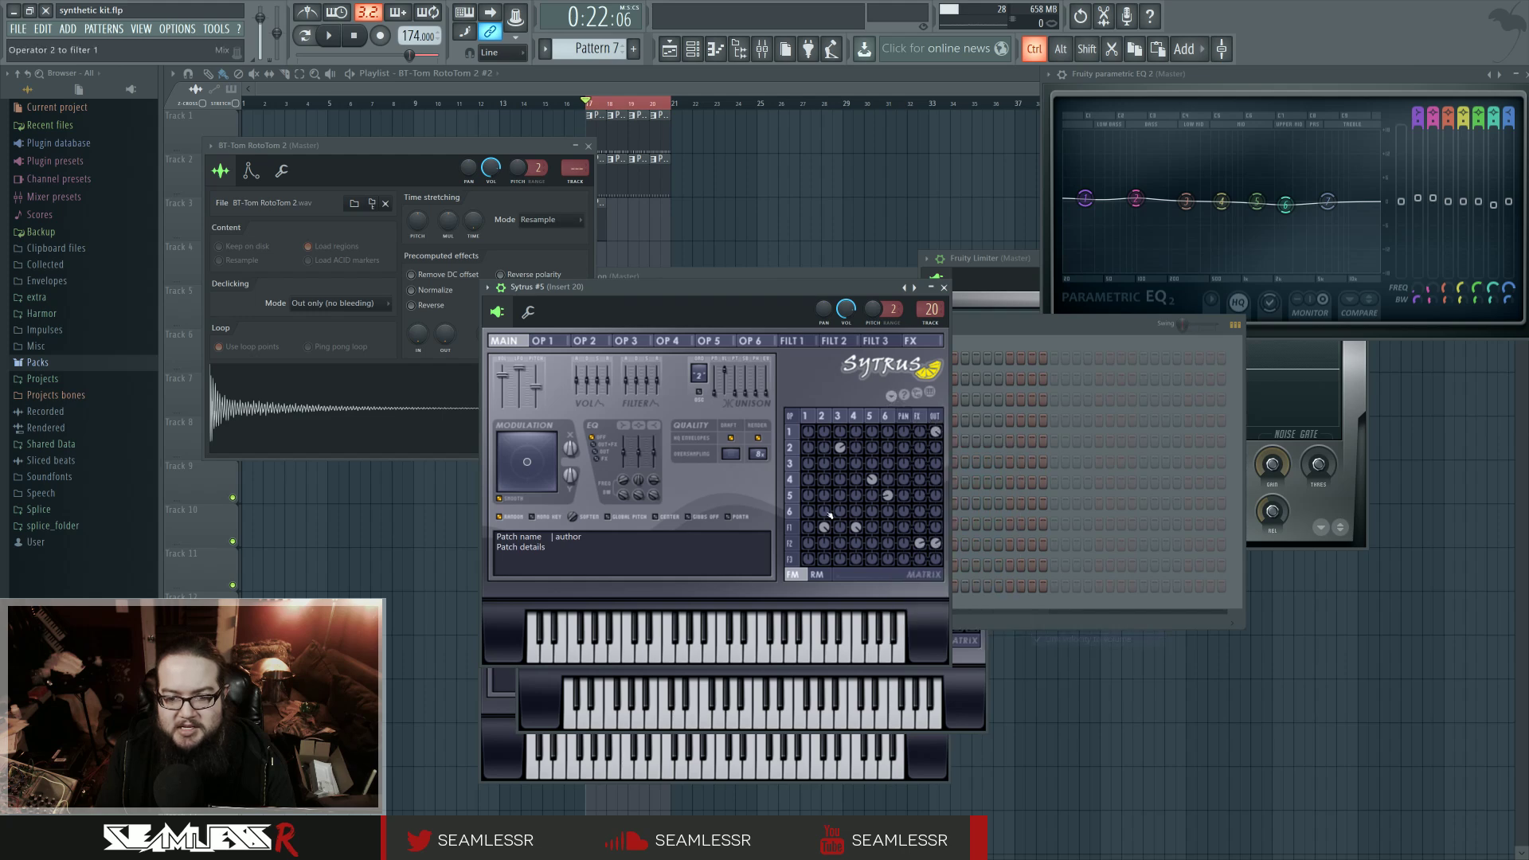
{"action": "left_click", "coordinate": [796, 432]}
{"action": "left_click", "coordinate": [822, 419]}
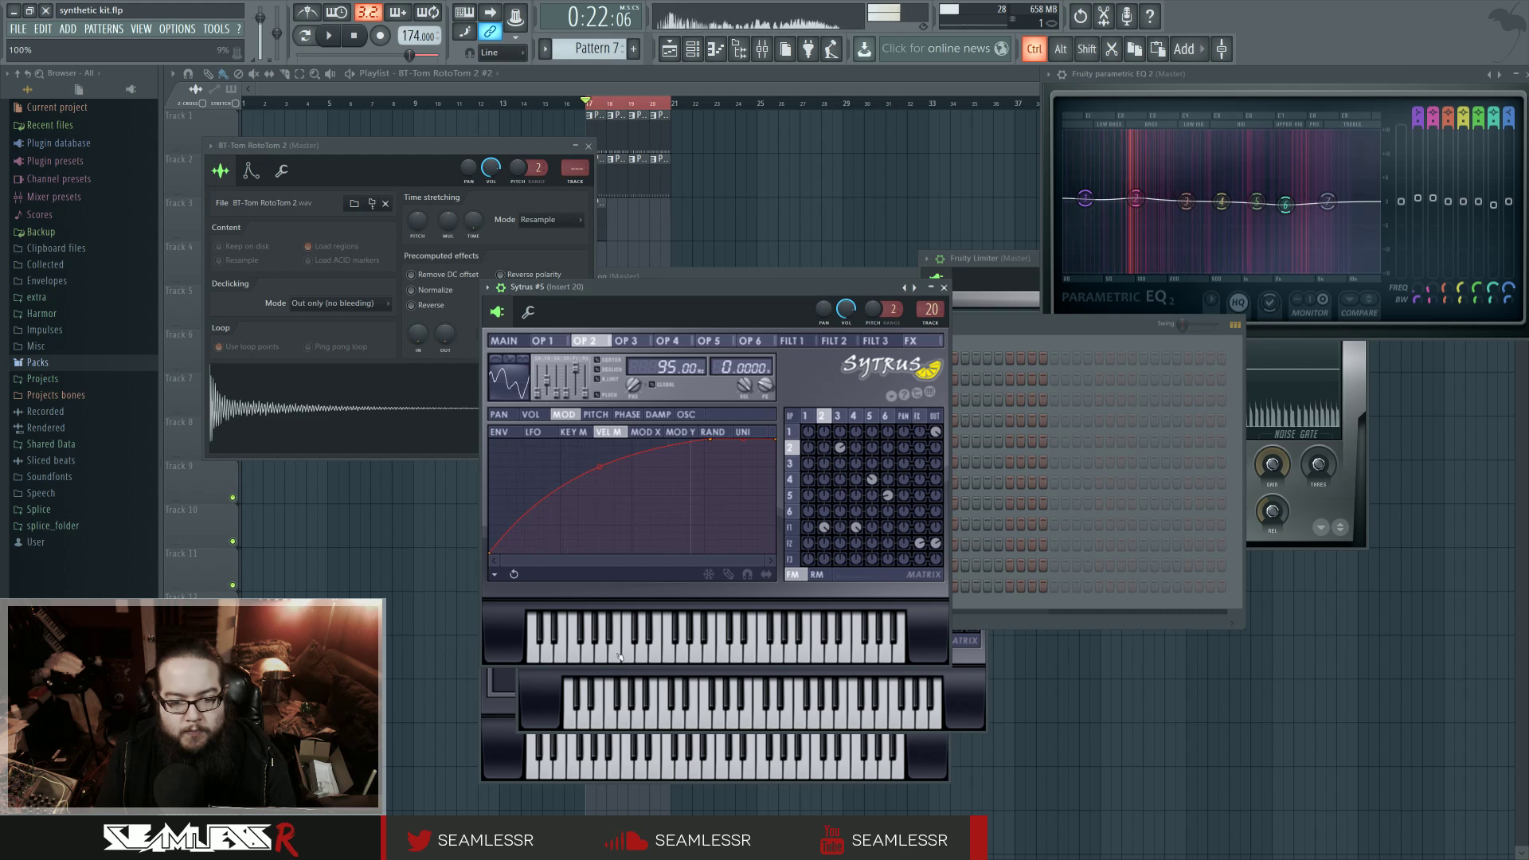
Step: Look through operator 1 and the Sytrus #5 options, and audition a low note at several velocities from the main settings
{"action": "left_click", "coordinate": [504, 341]}
{"action": "left_click", "coordinate": [536, 341]}
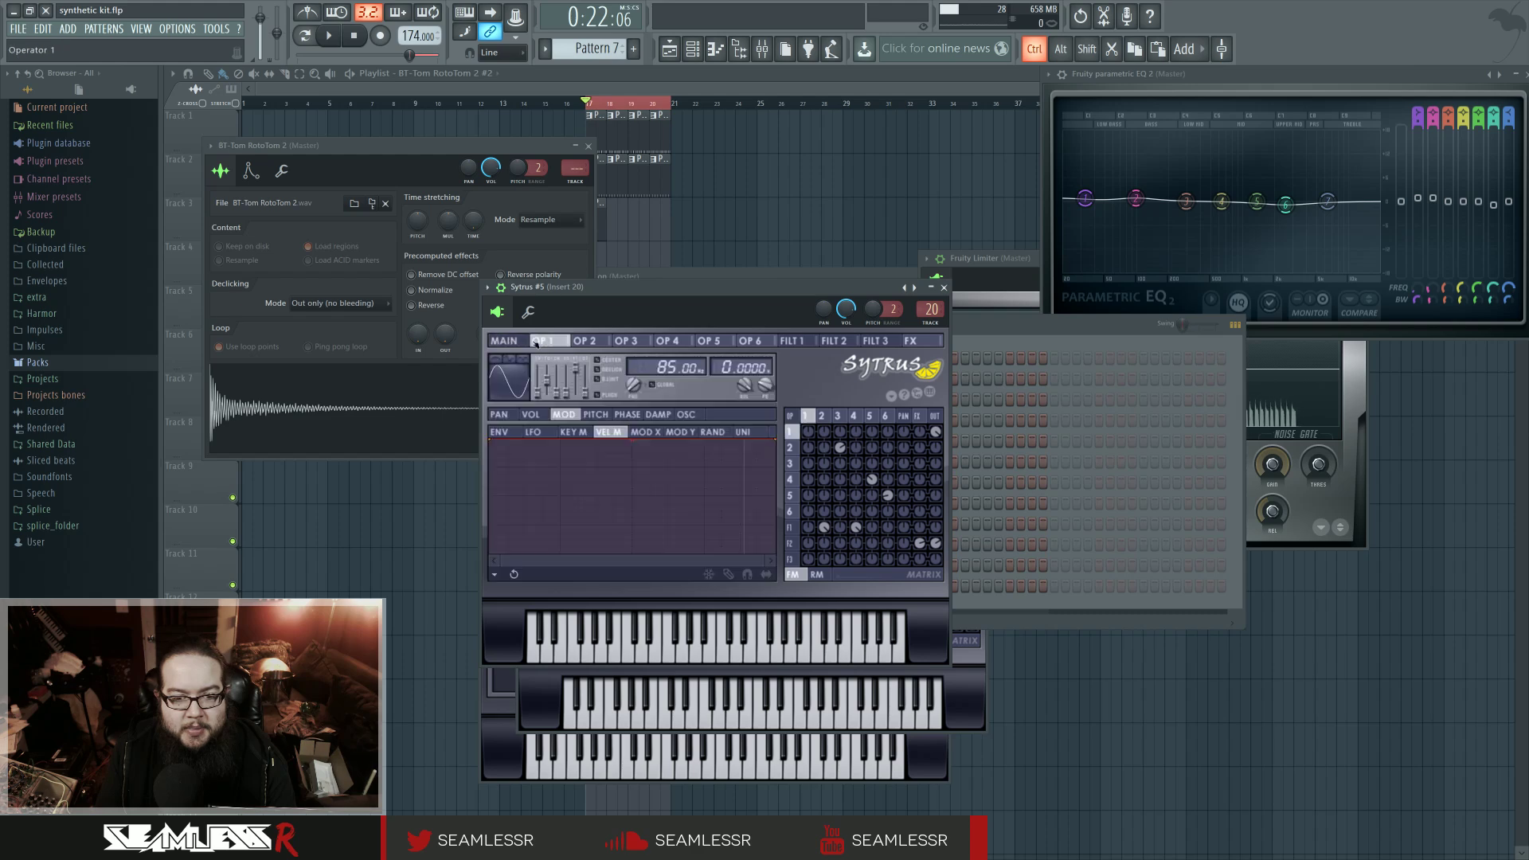
{"action": "left_click", "coordinate": [505, 341]}
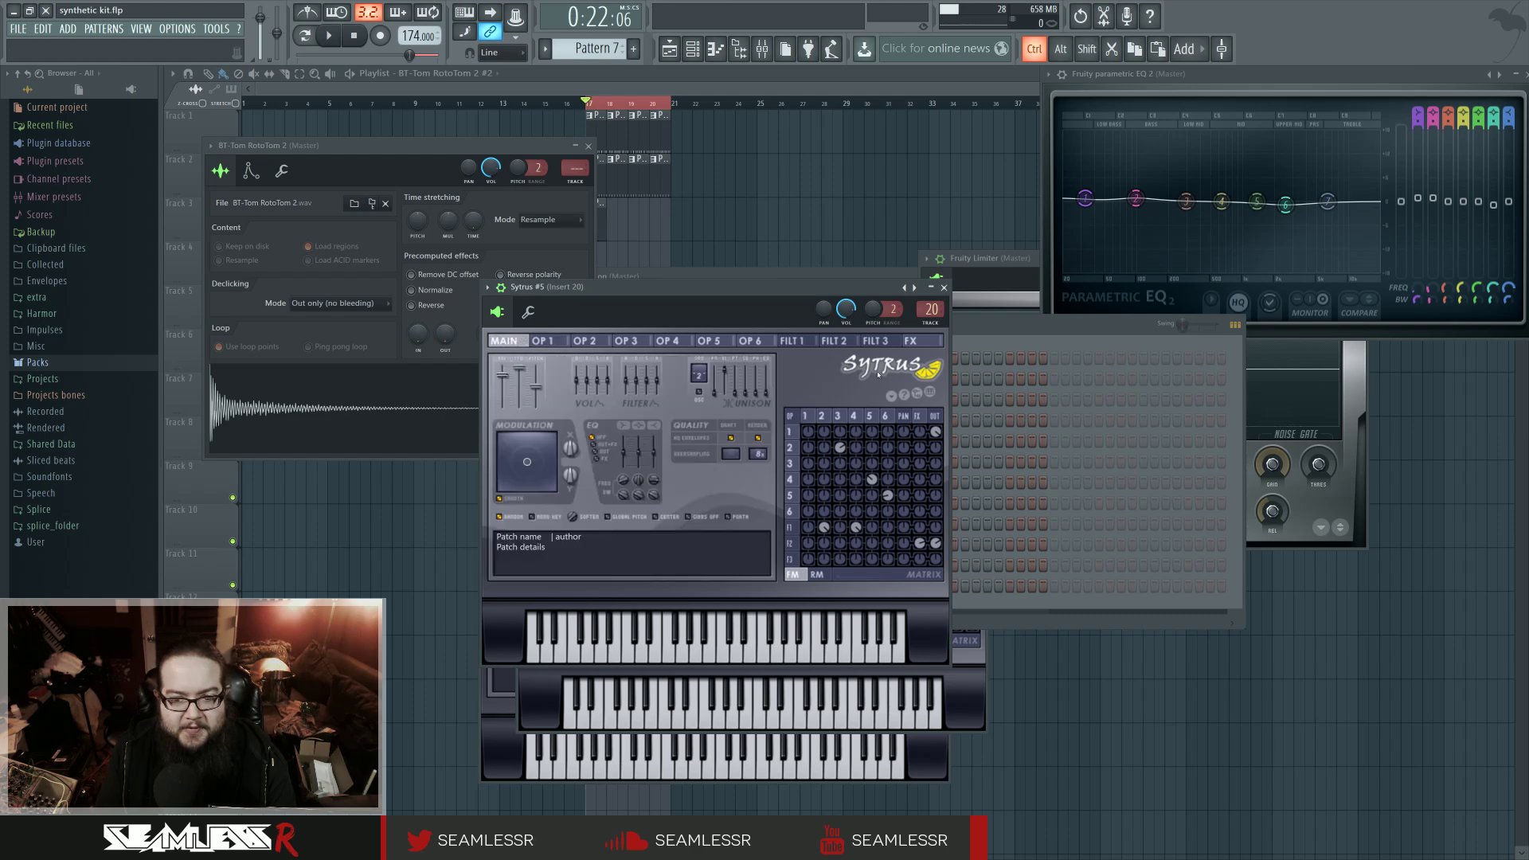
{"action": "left_click", "coordinate": [891, 395]}
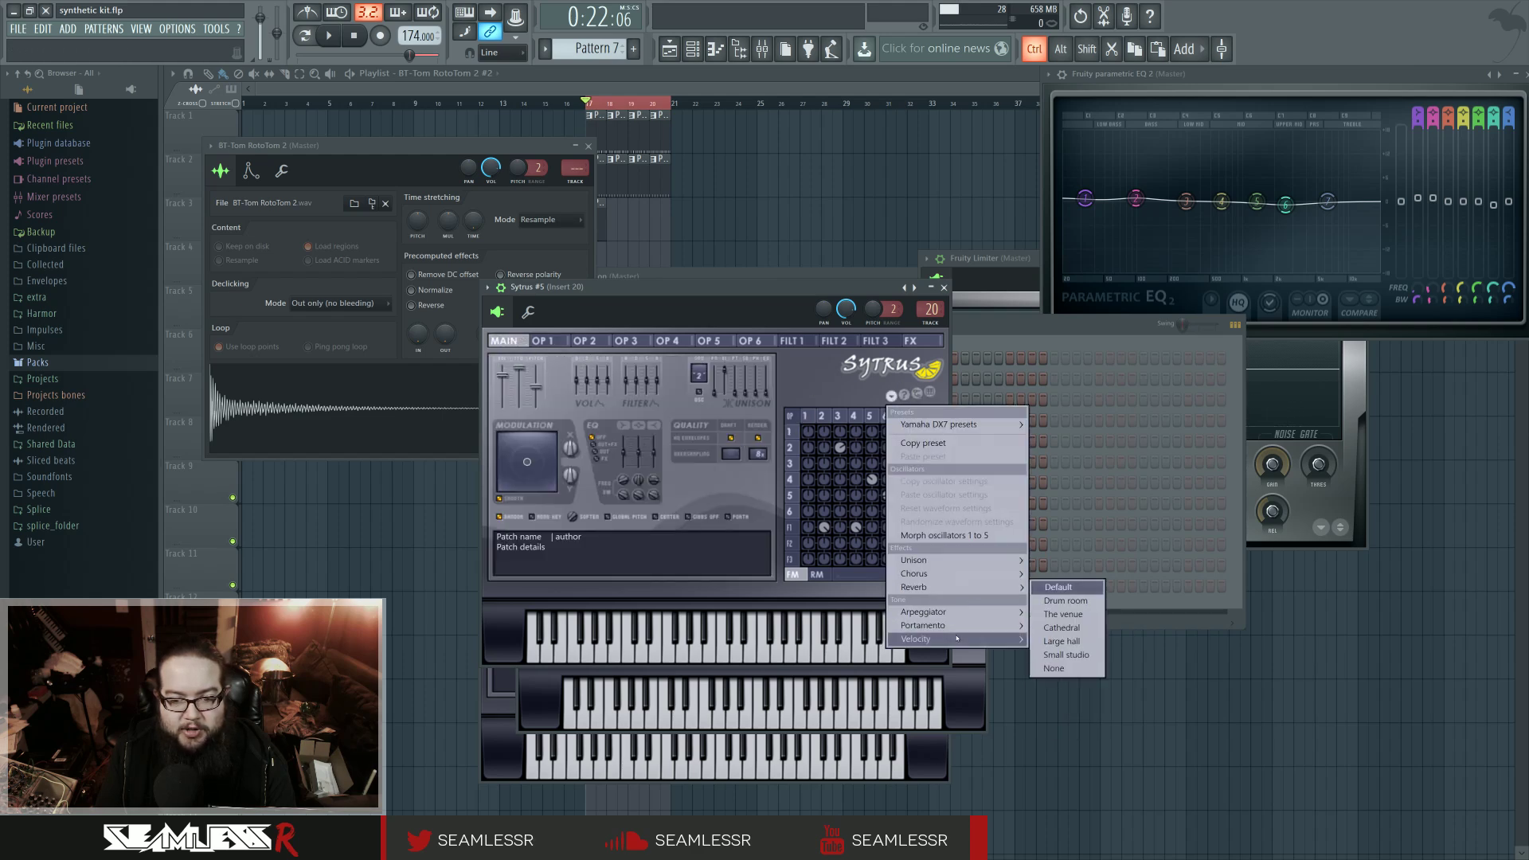
{"action": "left_click", "coordinate": [995, 660]}
{"action": "left_click", "coordinate": [602, 627]}
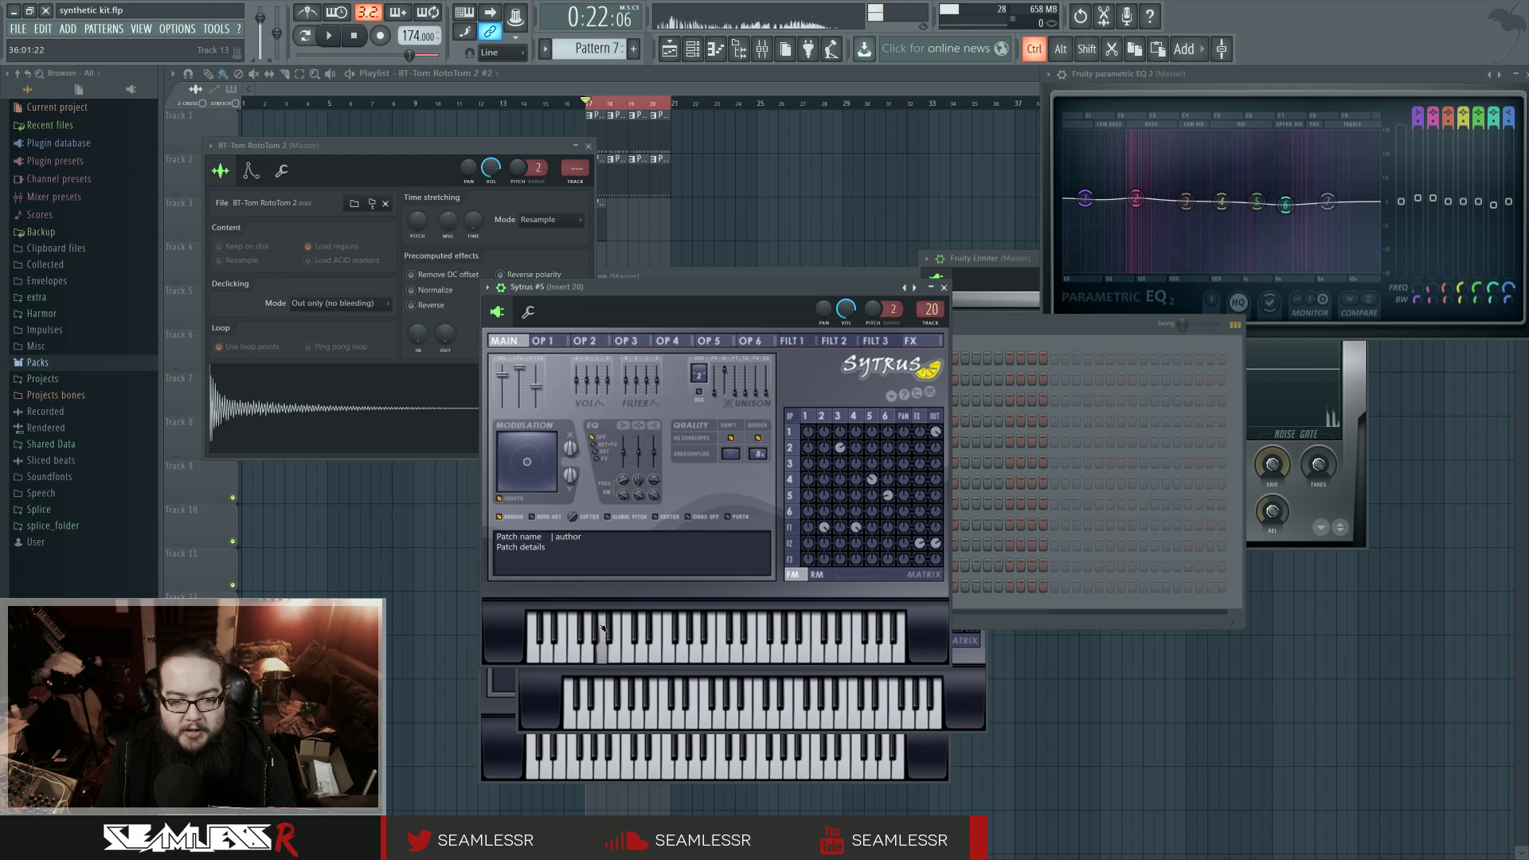
{"action": "left_click", "coordinate": [603, 633]}
{"action": "left_click", "coordinate": [606, 649]}
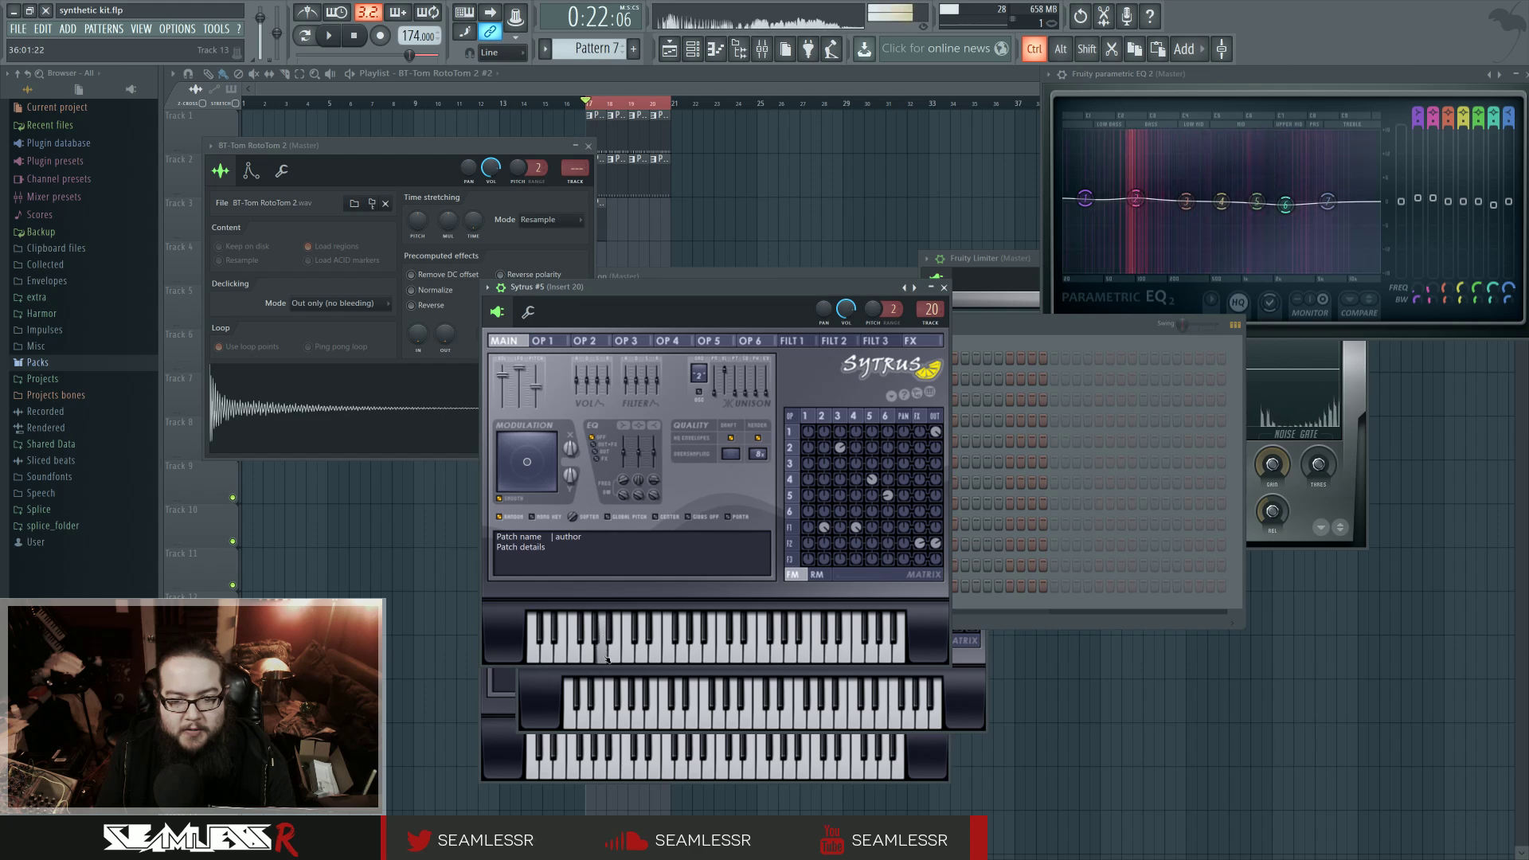
Step: Revisit the Link velocity to volume option, and audition a note while showing operator 1's volume velocity mapping
{"action": "left_click", "coordinate": [892, 395]}
{"action": "mouse_move", "coordinate": [988, 639]}
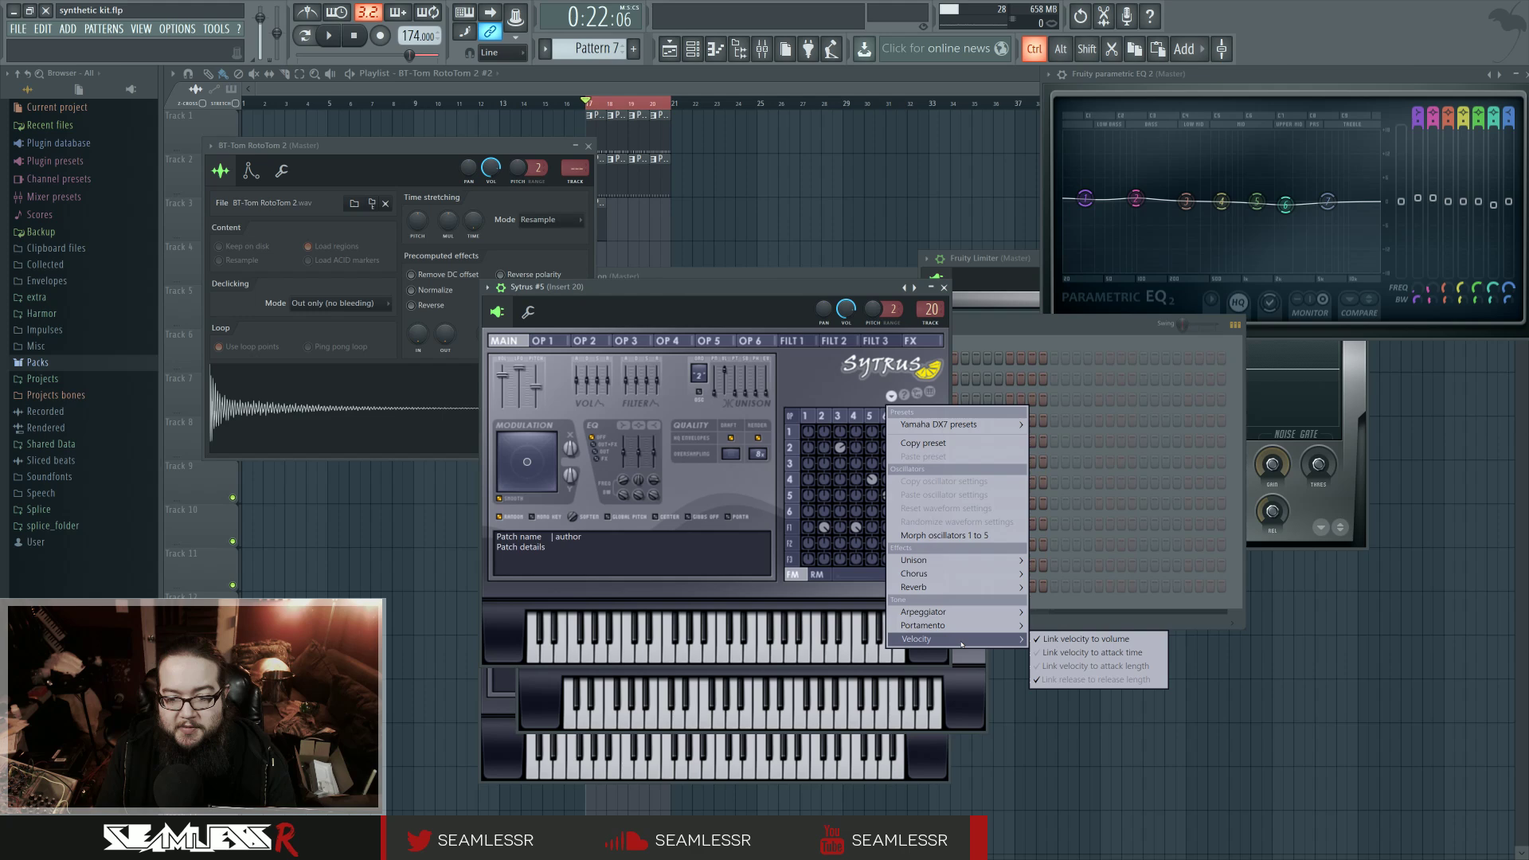
{"action": "left_click", "coordinate": [1067, 639]}
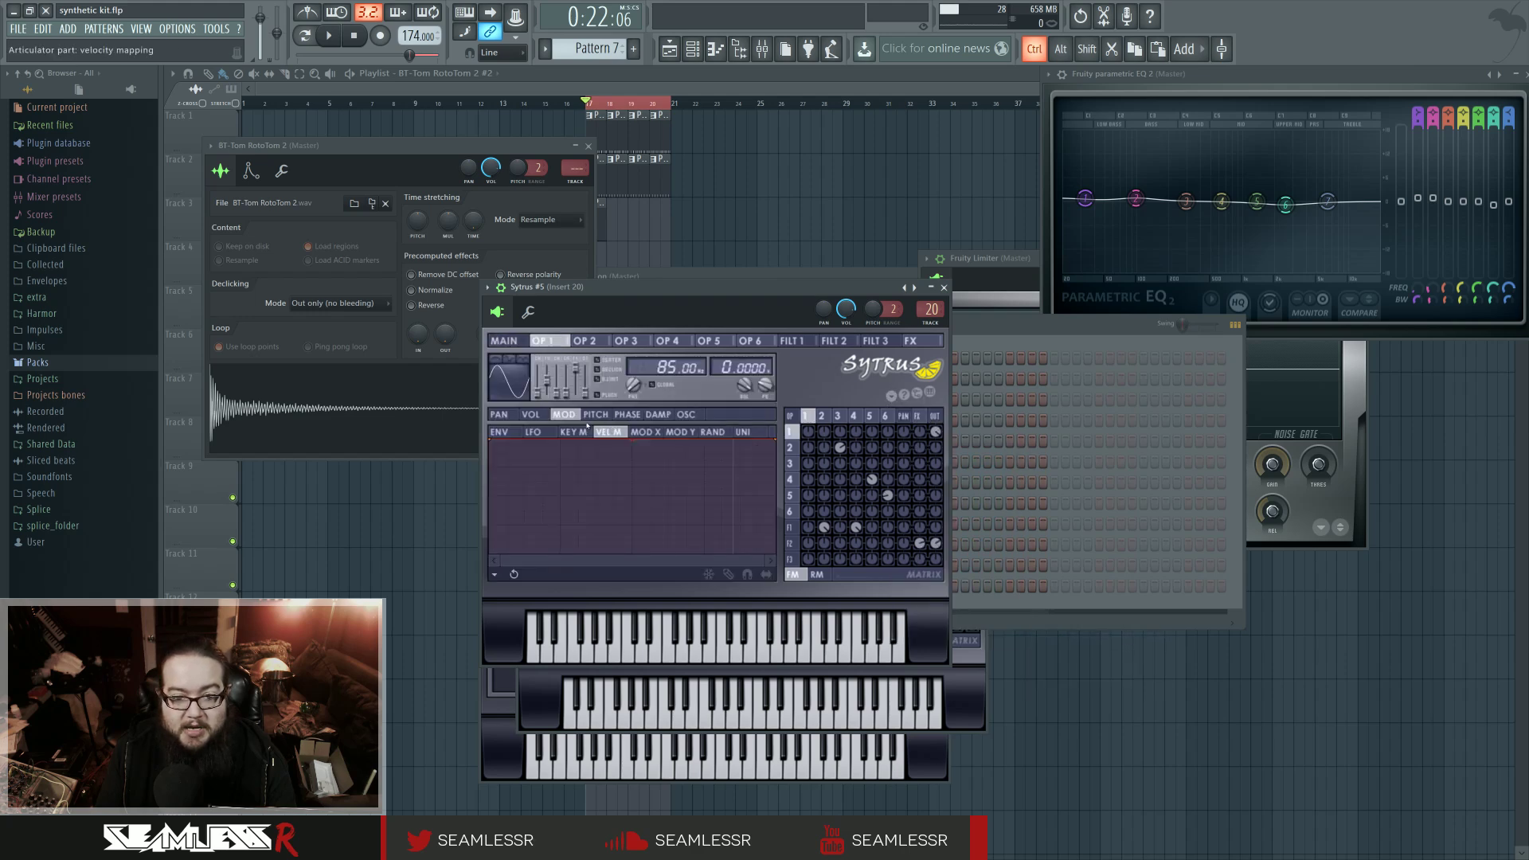
{"action": "left_click", "coordinate": [542, 419]}
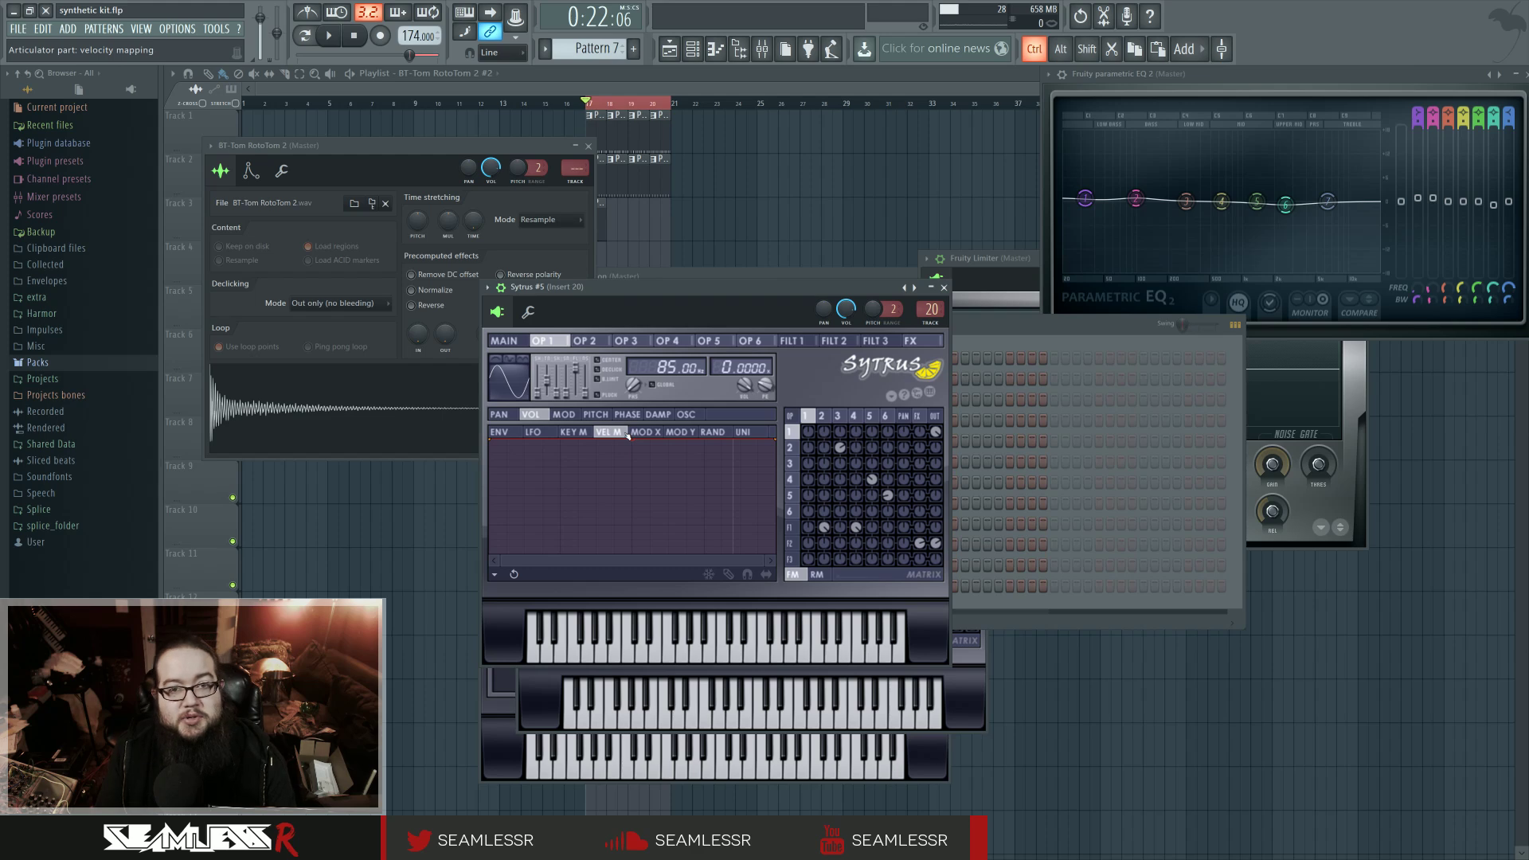
{"action": "left_click", "coordinate": [623, 620]}
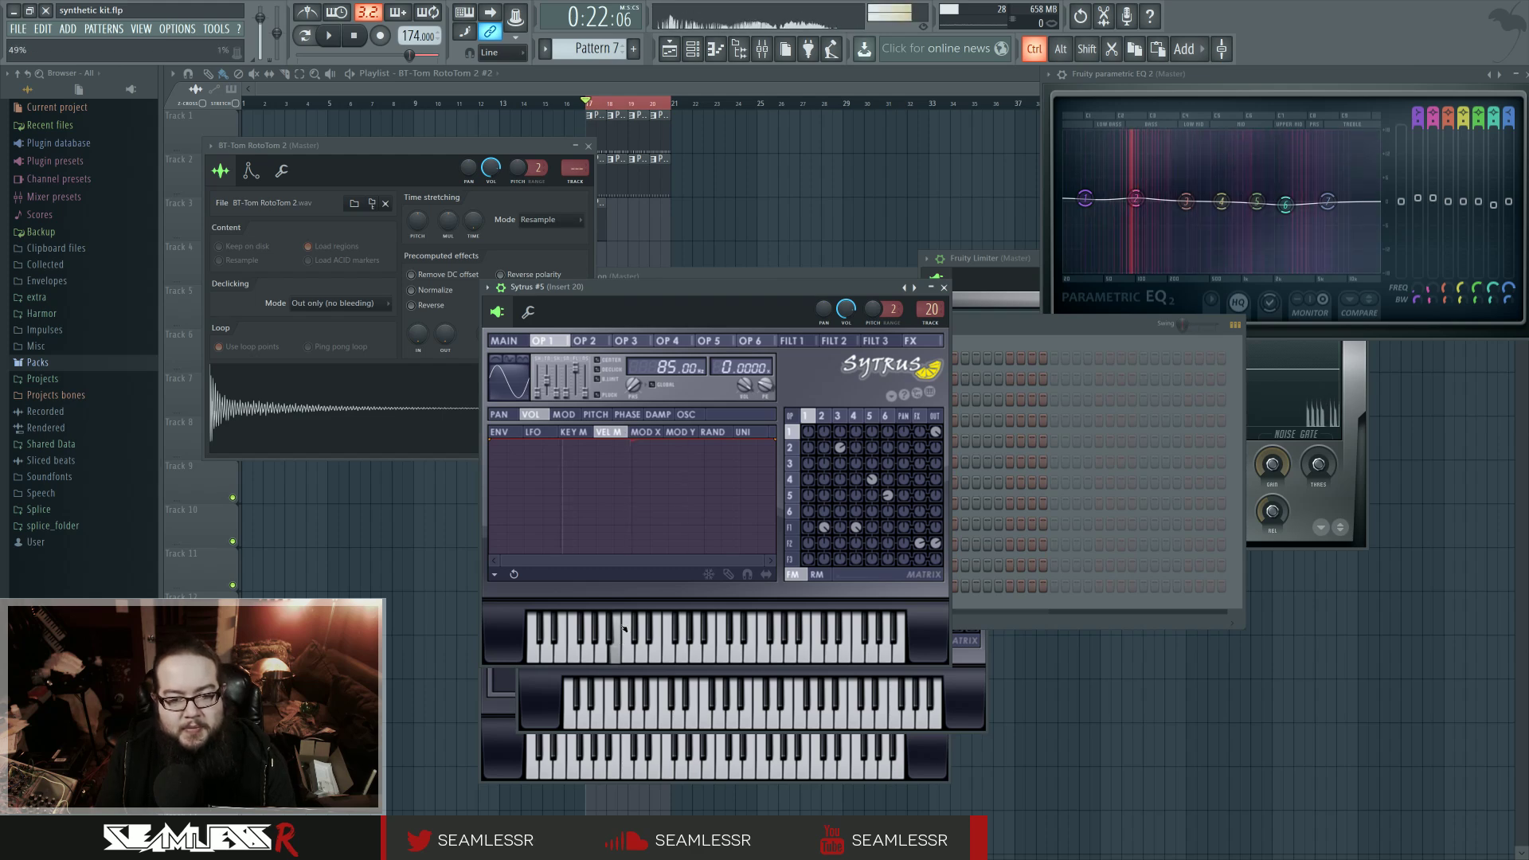
Step: Compare the modulation random mapping curves of operators 2 and 4
{"action": "left_click", "coordinate": [585, 340]}
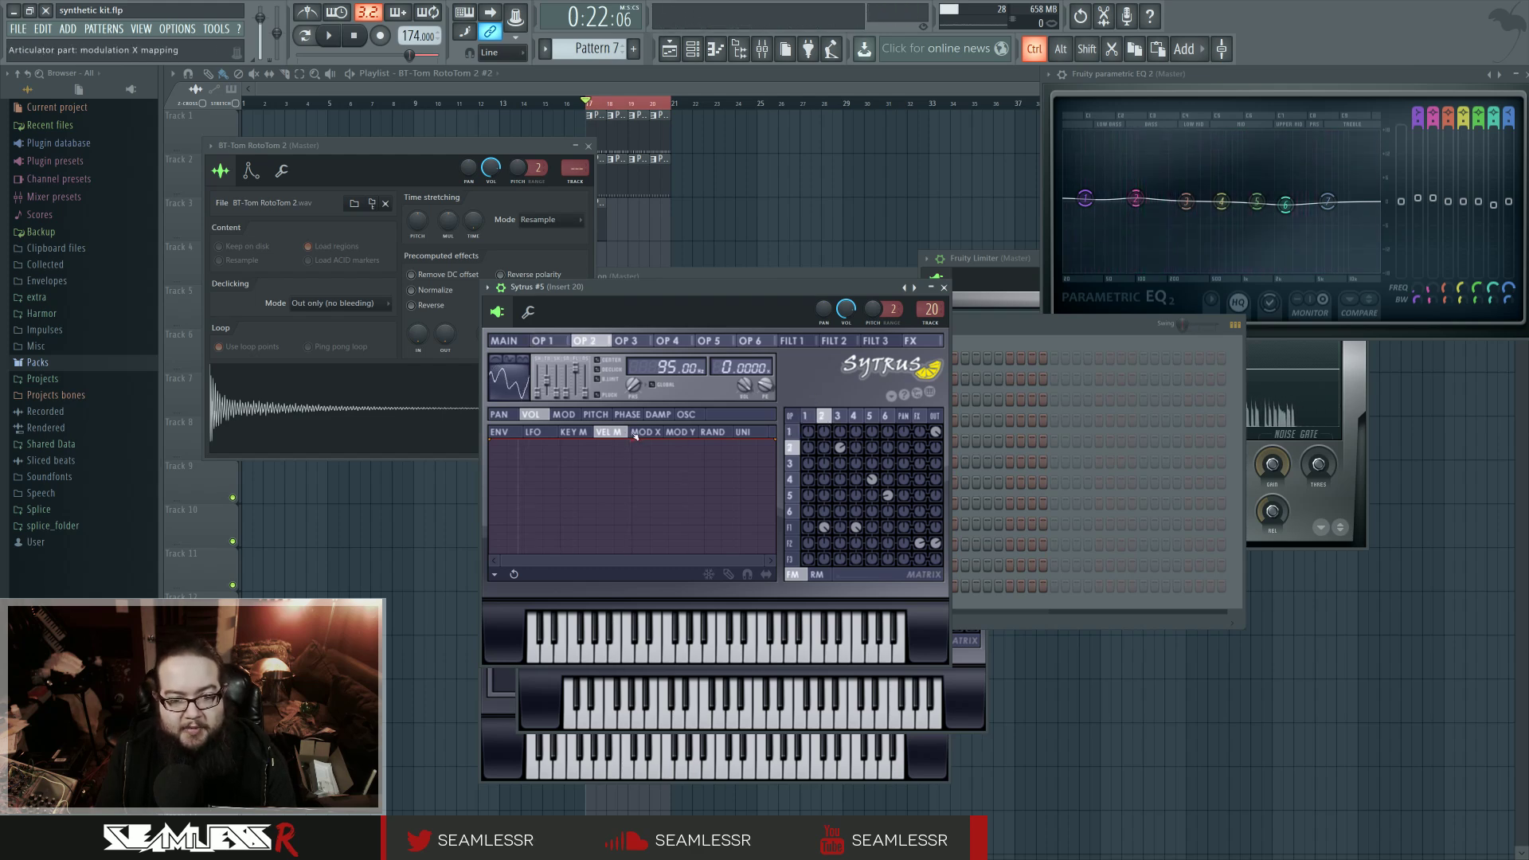
{"action": "left_click", "coordinate": [717, 431]}
{"action": "left_click", "coordinate": [564, 414]}
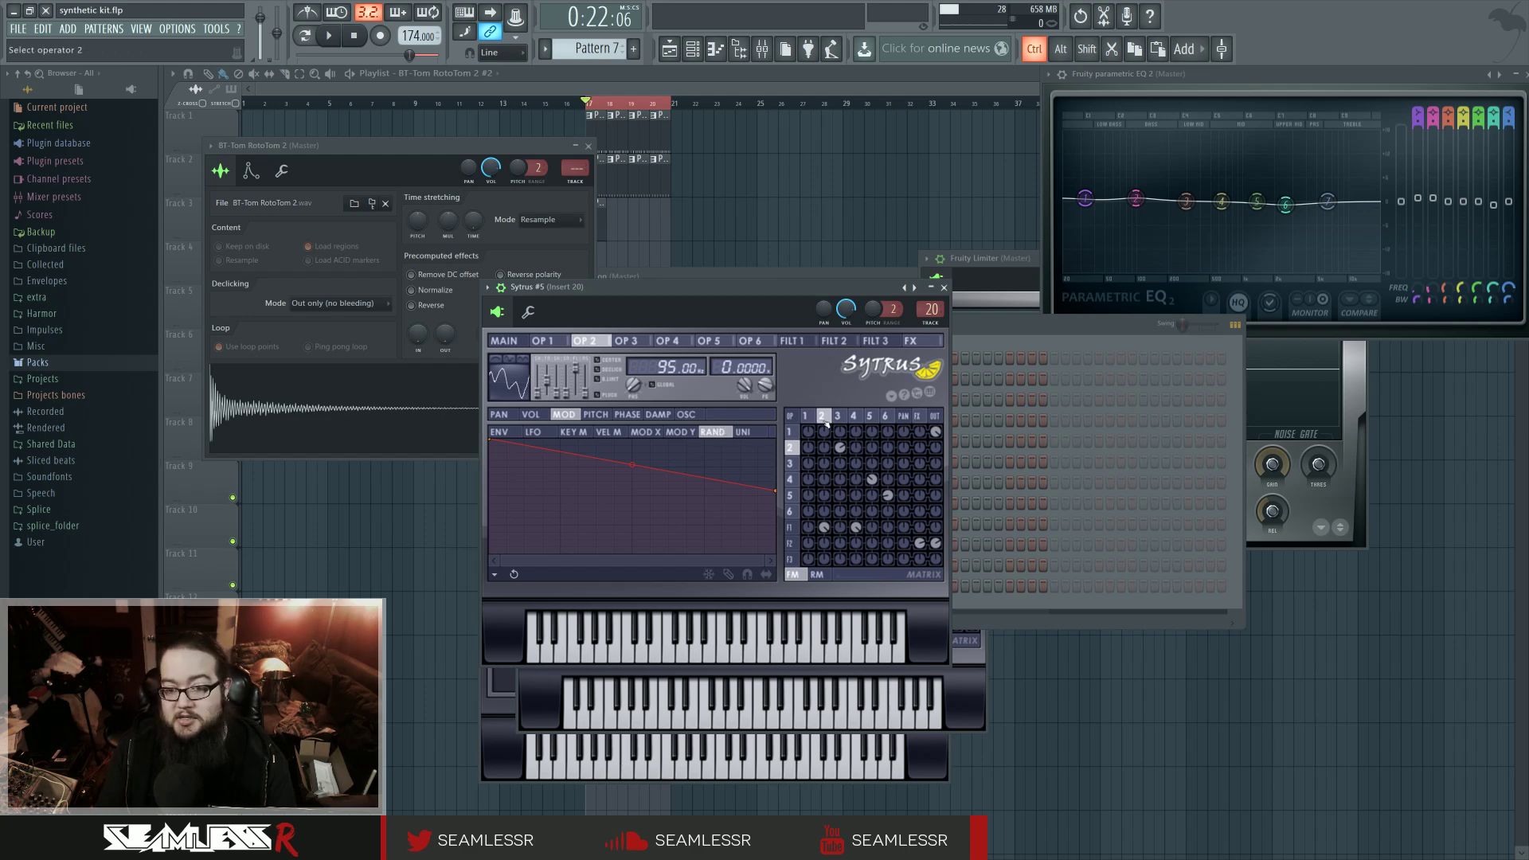
{"action": "left_click", "coordinate": [855, 416]}
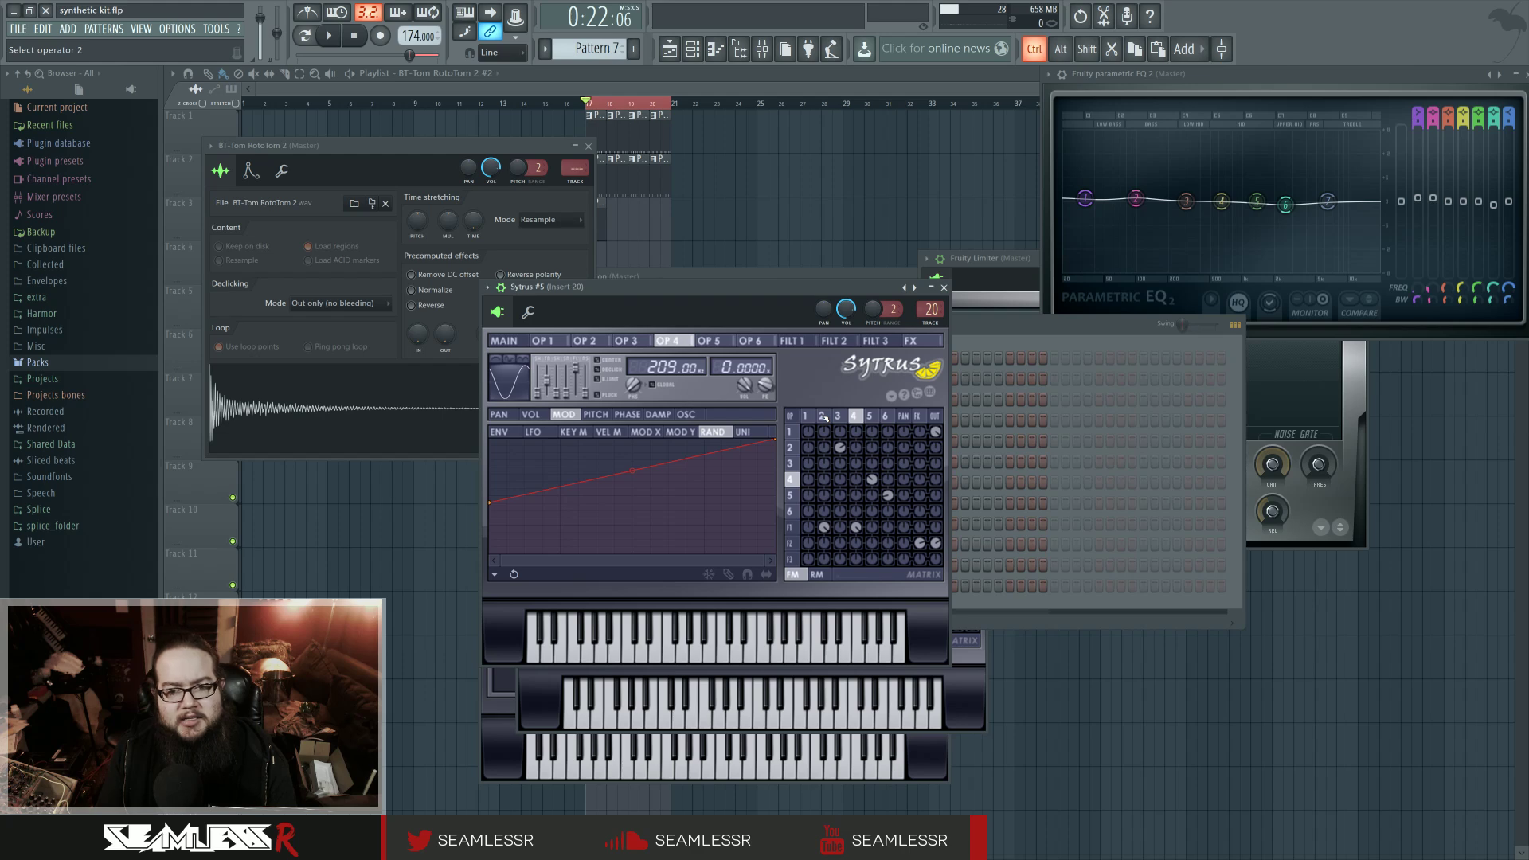
{"action": "left_click", "coordinate": [824, 416]}
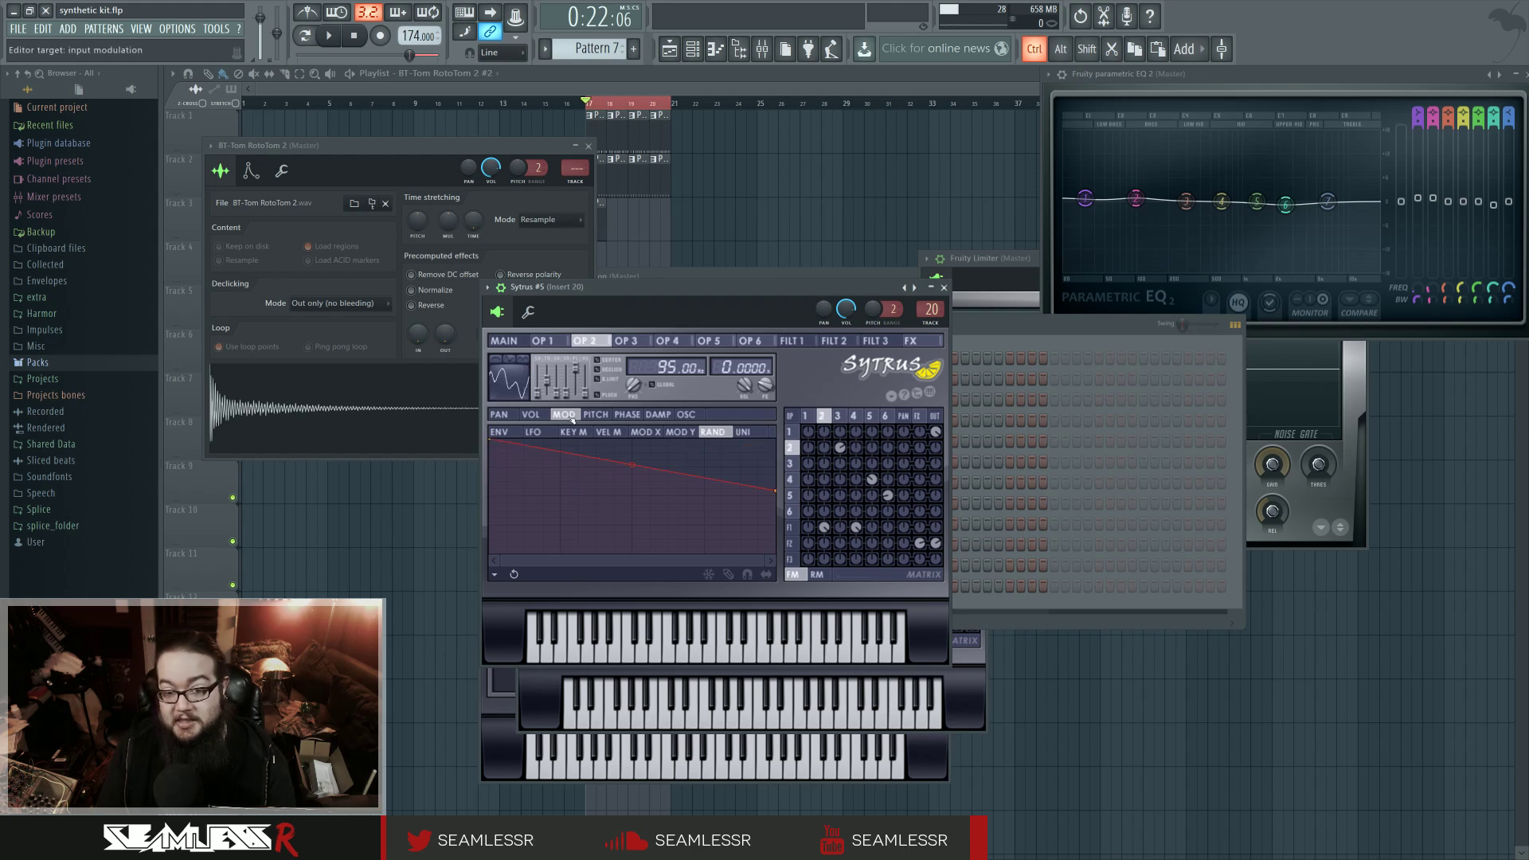
Step: Compare the oscillator waveforms of operators 2 and 4
{"action": "left_click", "coordinate": [684, 417]}
{"action": "left_click", "coordinate": [856, 417]}
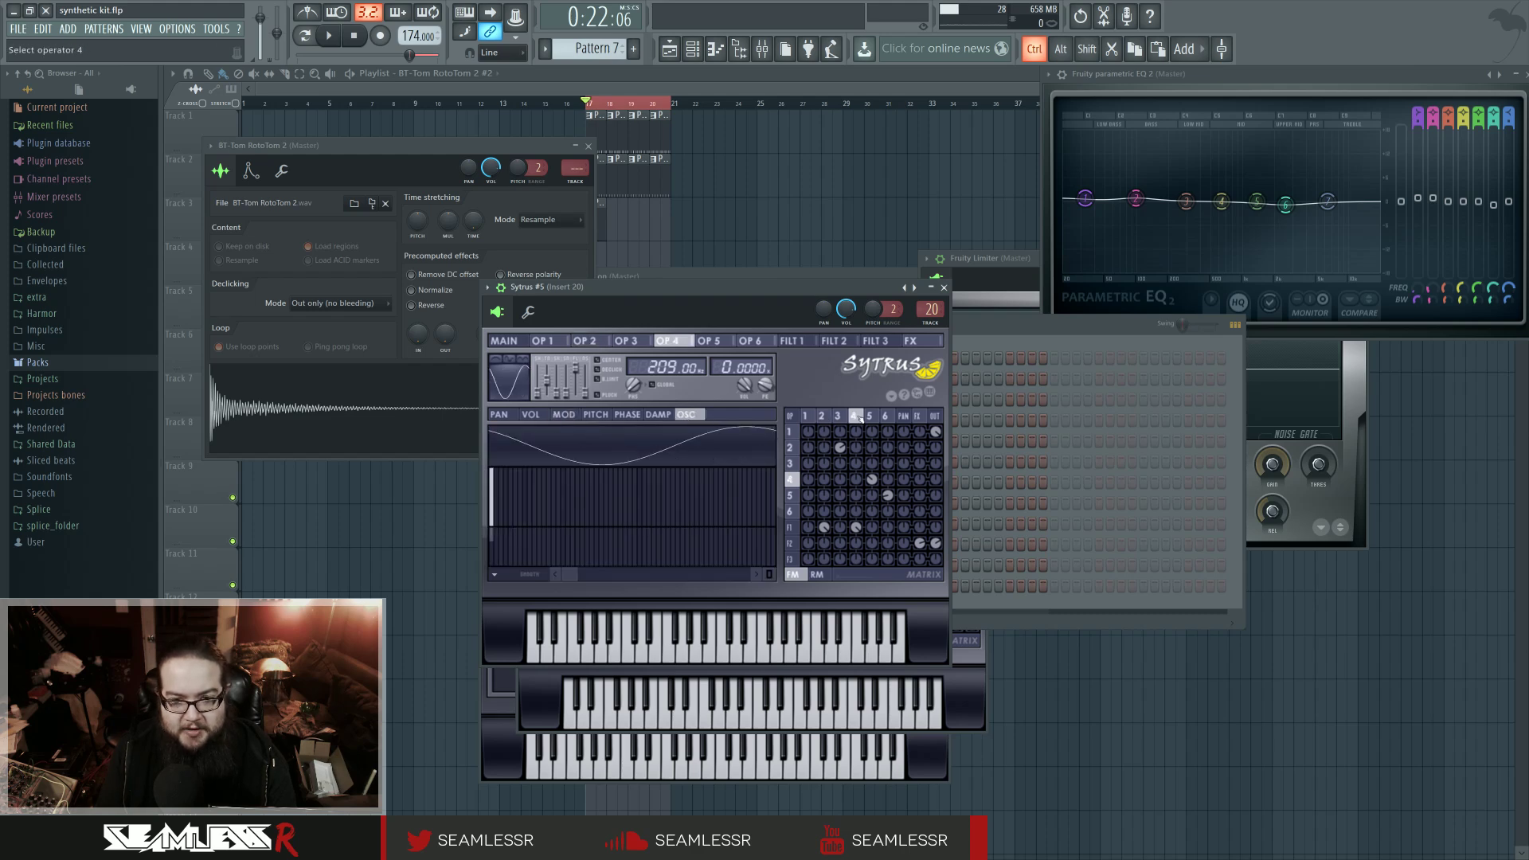
{"action": "left_click", "coordinate": [831, 416]}
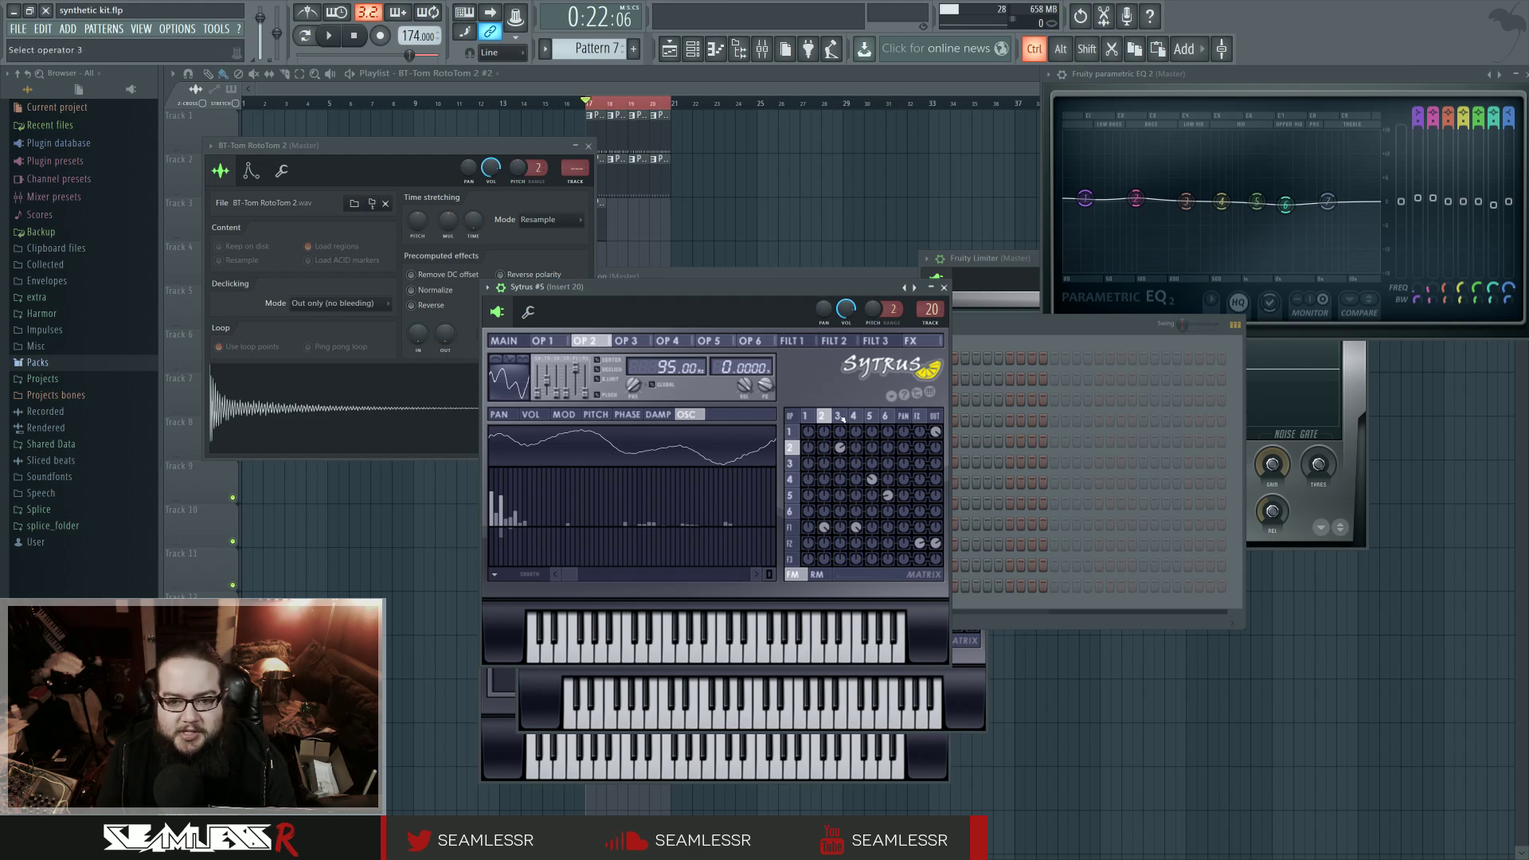
Step: Show operator 2's modulation random and velocity mappings, and audition the same note repeatedly at varying velocities
{"action": "left_click", "coordinate": [564, 414]}
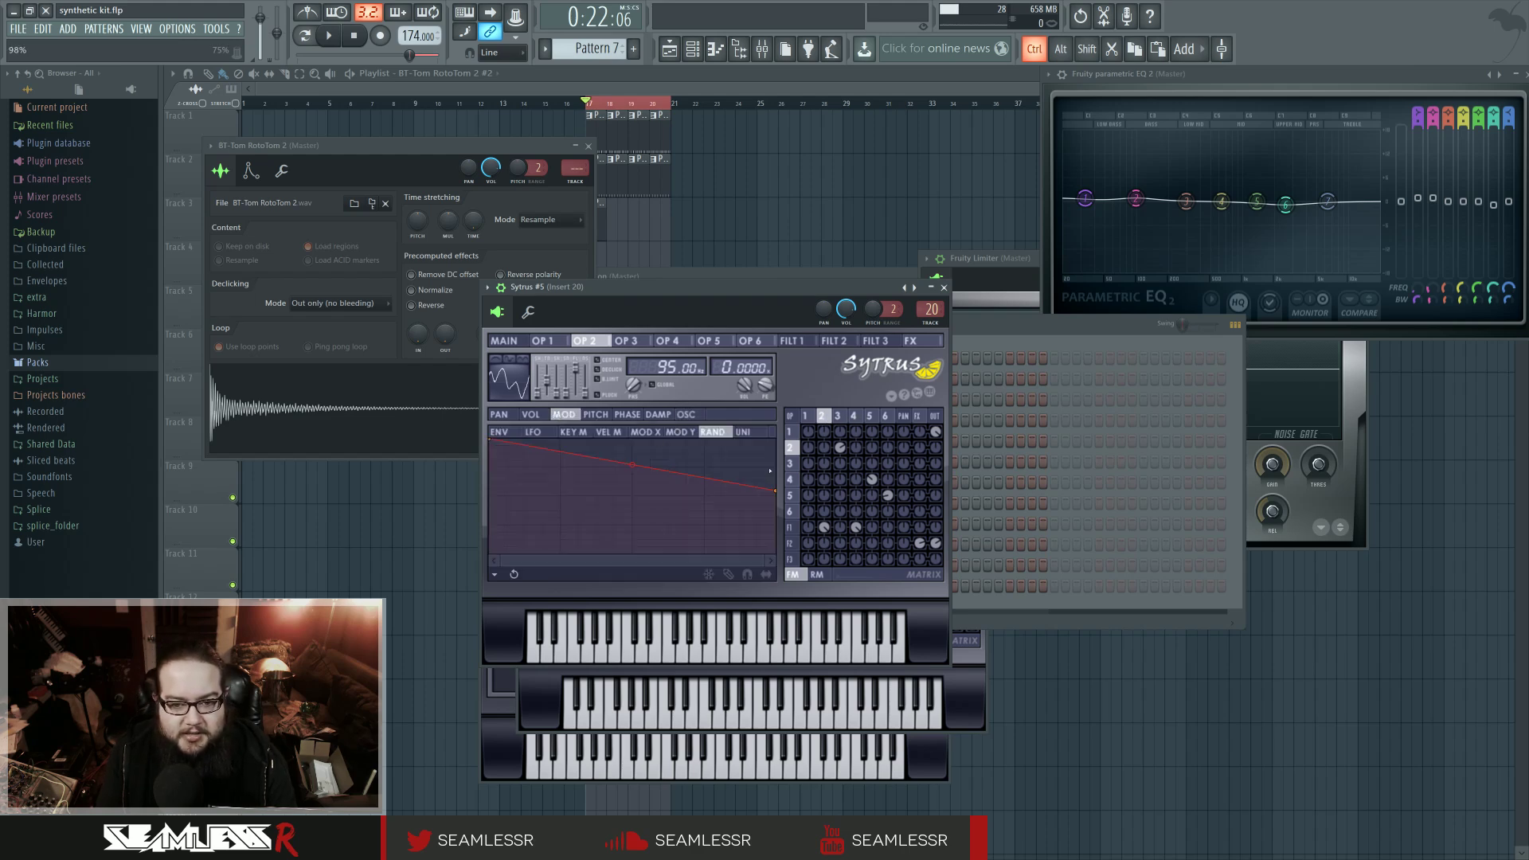
{"action": "left_click", "coordinate": [612, 436]}
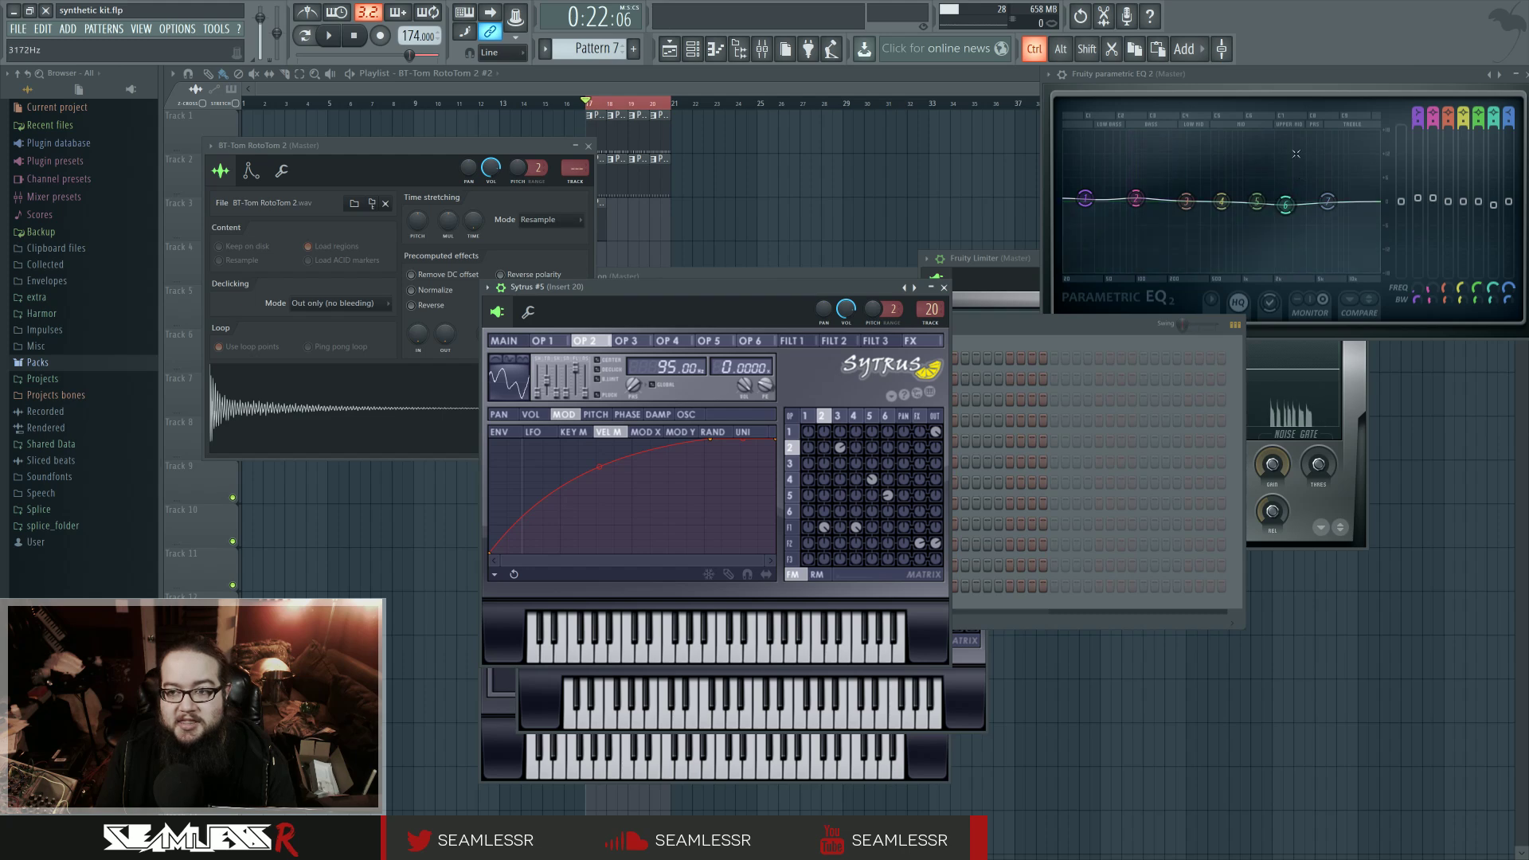
{"action": "left_click", "coordinate": [621, 655]}
{"action": "left_click", "coordinate": [622, 653]}
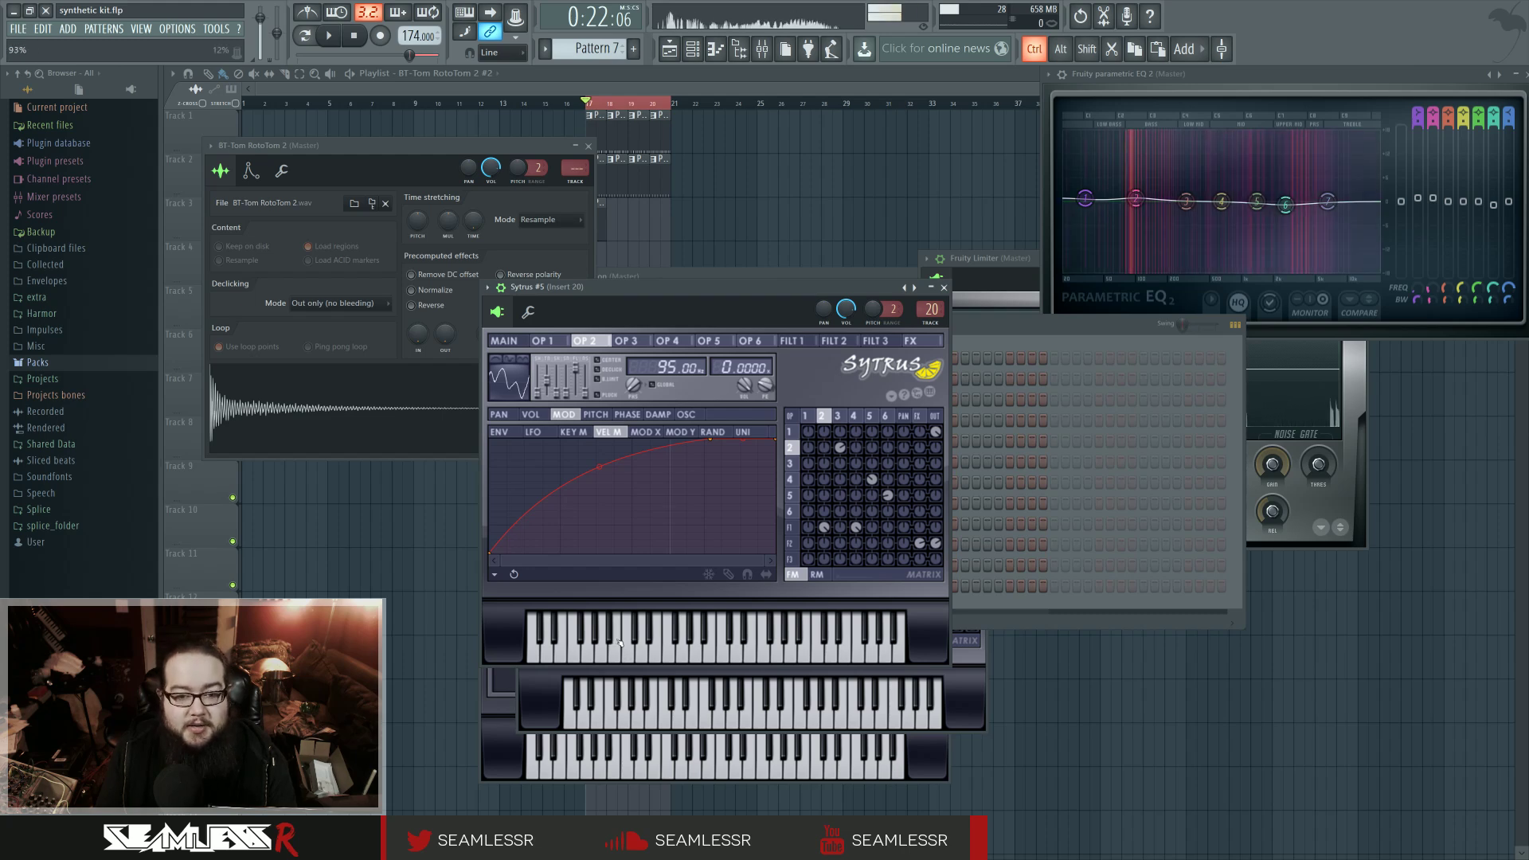
{"action": "left_click", "coordinate": [621, 650]}
{"action": "left_click", "coordinate": [621, 647]}
{"action": "left_click", "coordinate": [622, 642]}
{"action": "left_click", "coordinate": [621, 638]}
{"action": "left_click", "coordinate": [622, 633]}
{"action": "left_click", "coordinate": [621, 629]}
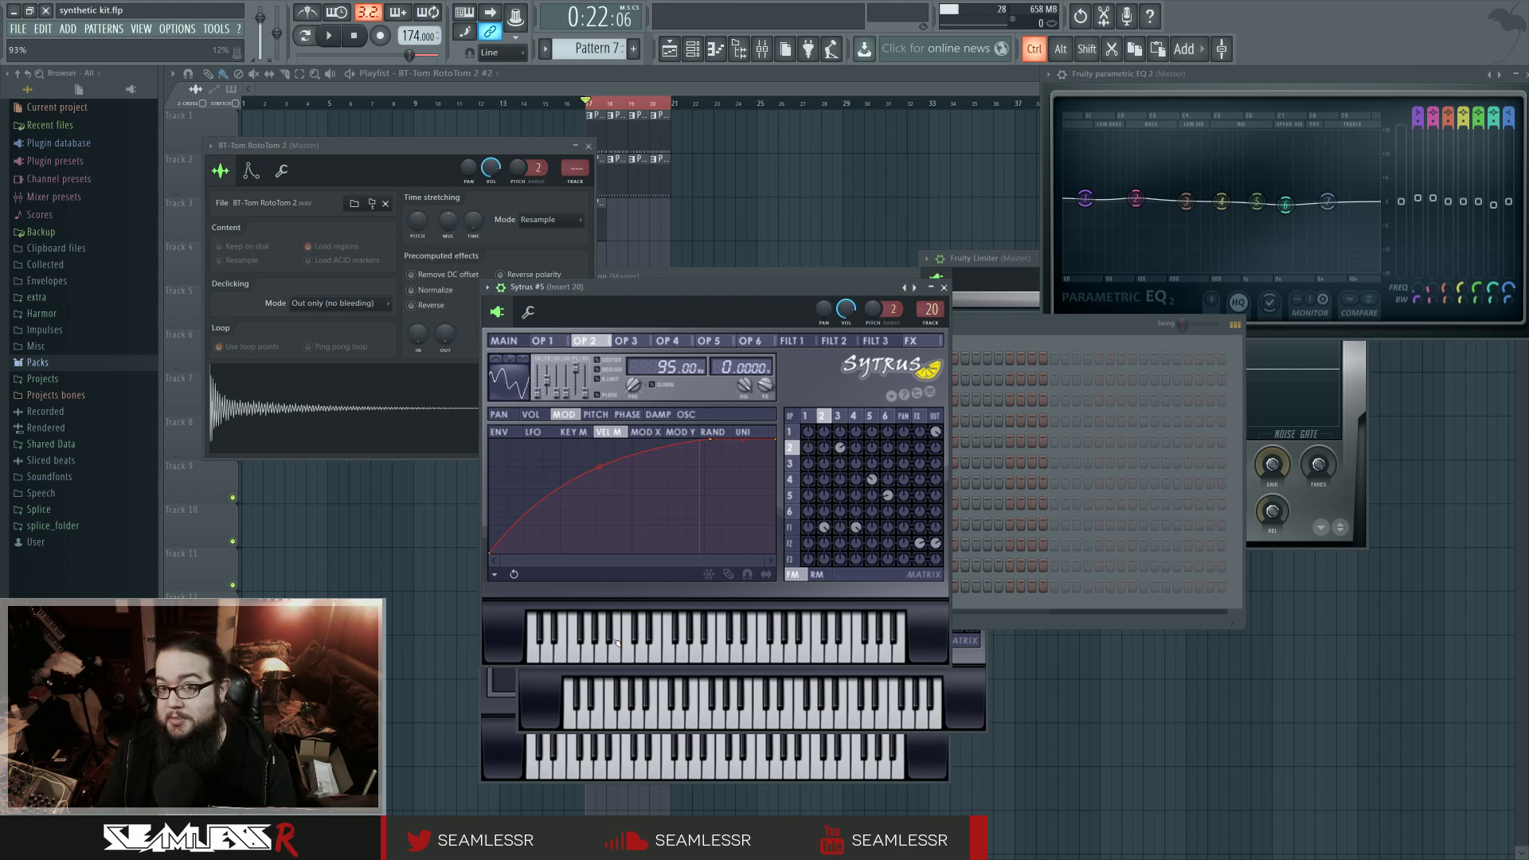
Step: Audition the BT-Tom RotoTom 2 sample for comparison, and return to Sytrus #5
{"action": "left_click", "coordinate": [351, 422]}
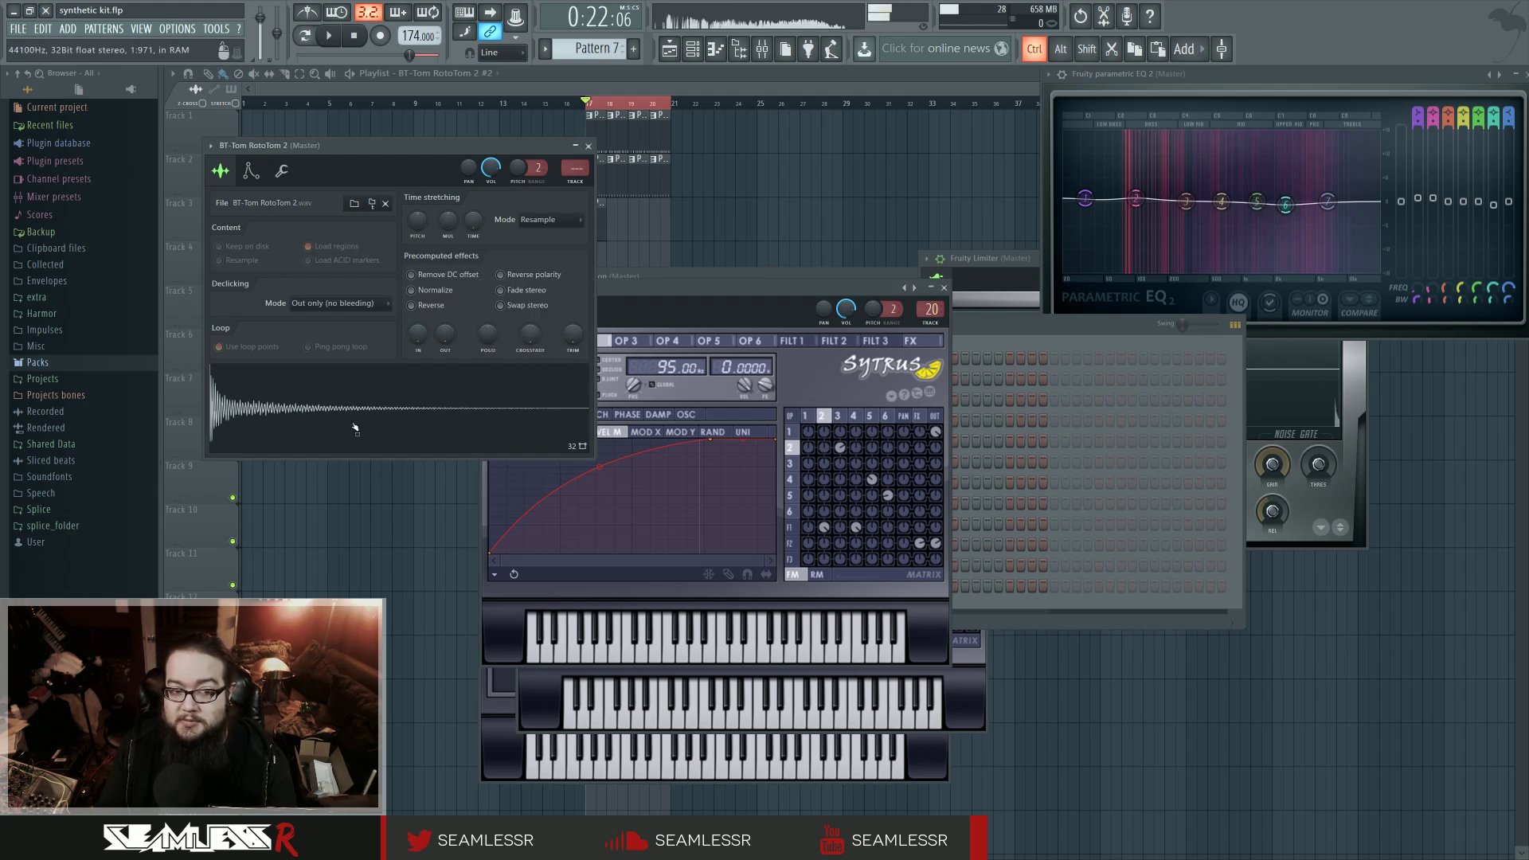
{"action": "left_click", "coordinate": [419, 407]}
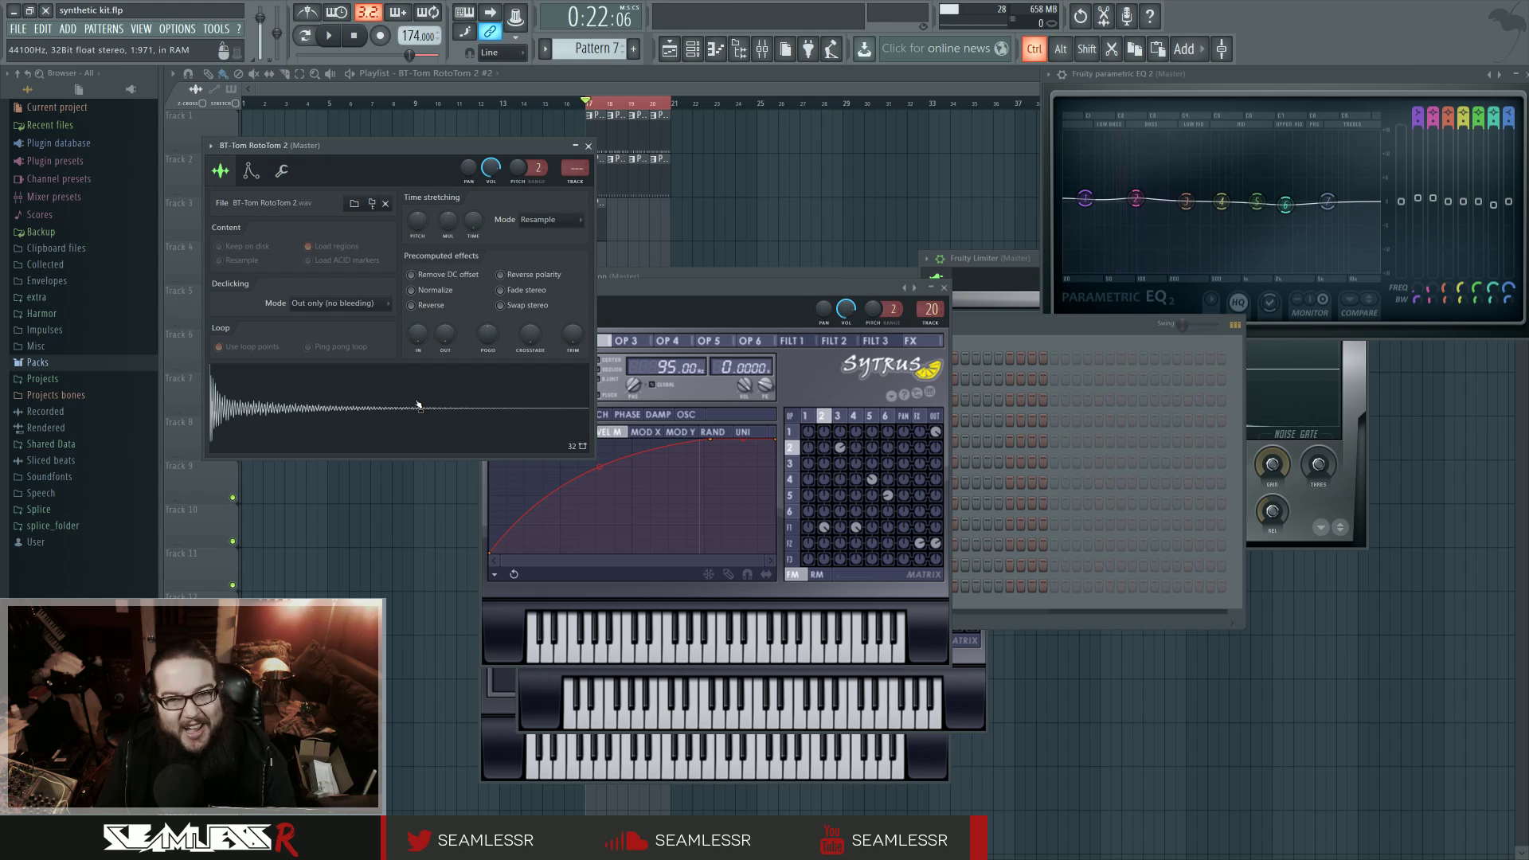
{"action": "left_click", "coordinate": [701, 300]}
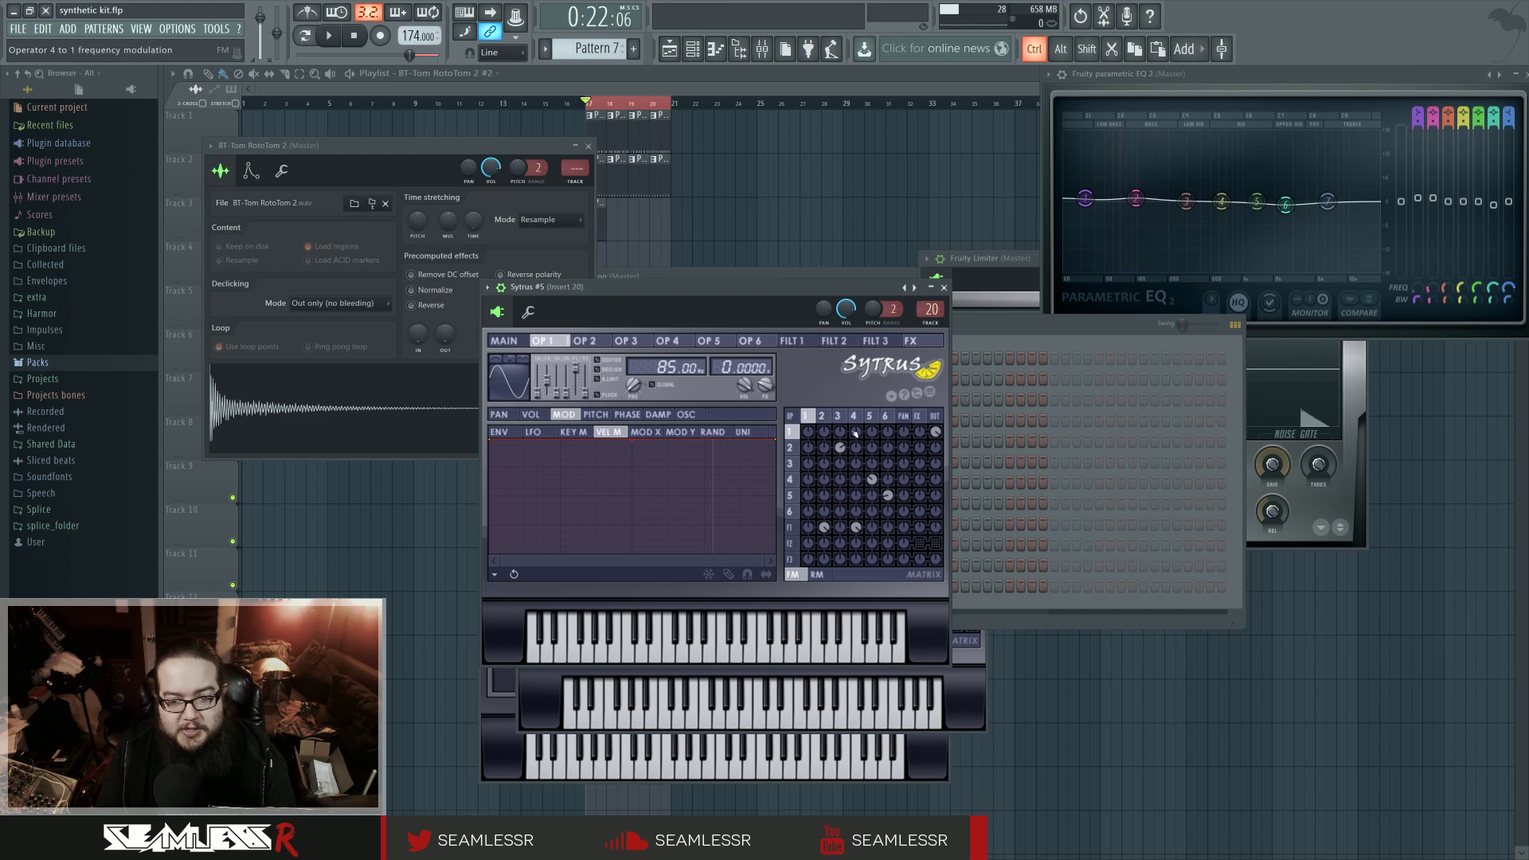
Step: Examine operator 1's oscillator waveform and its pitch velocity and unison mappings
{"action": "left_click", "coordinate": [690, 414]}
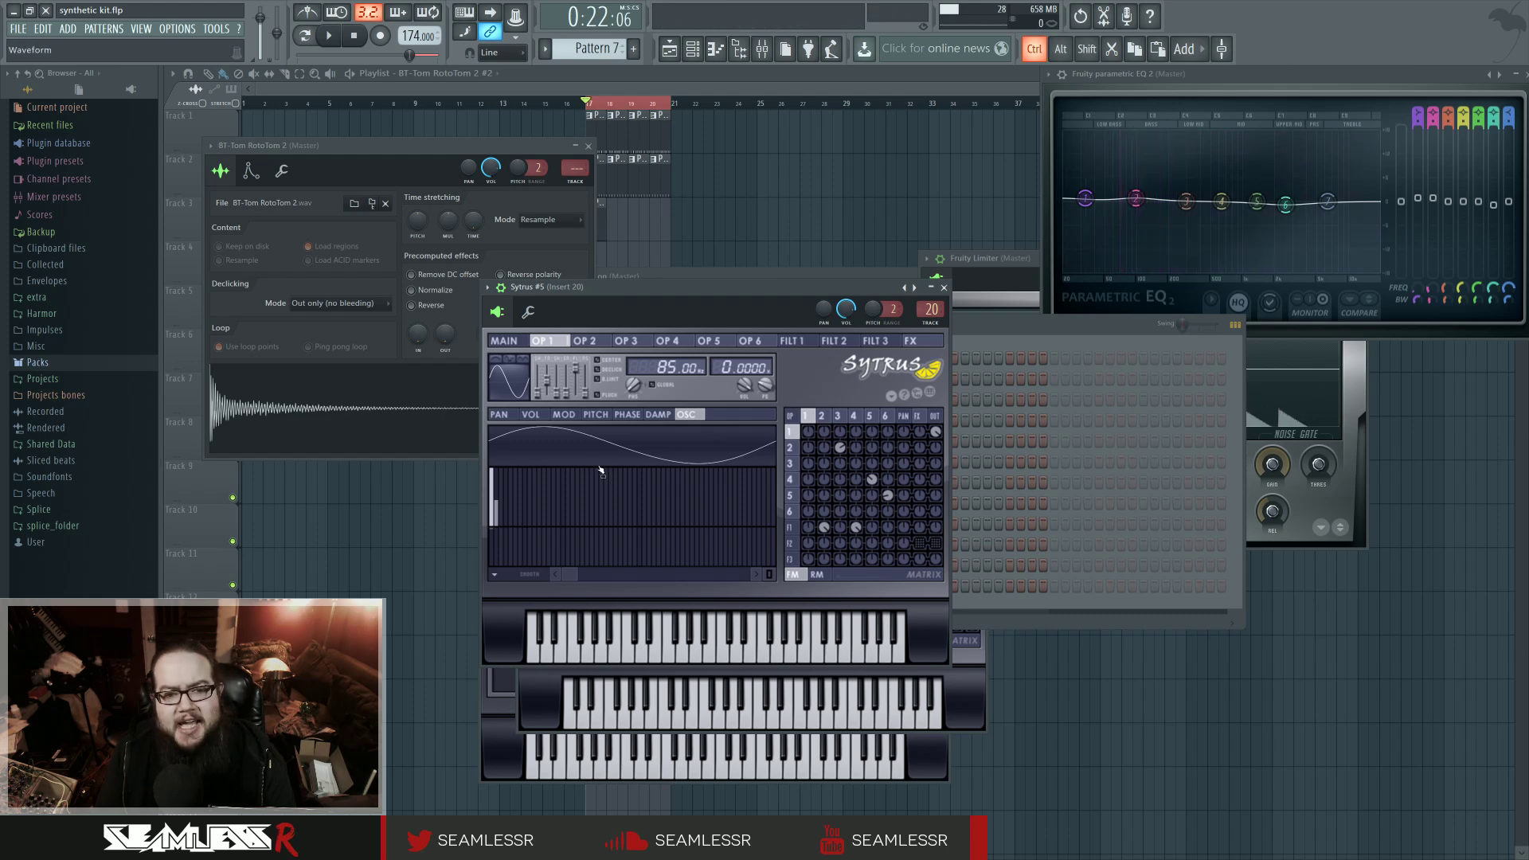
{"action": "left_click", "coordinate": [607, 415]}
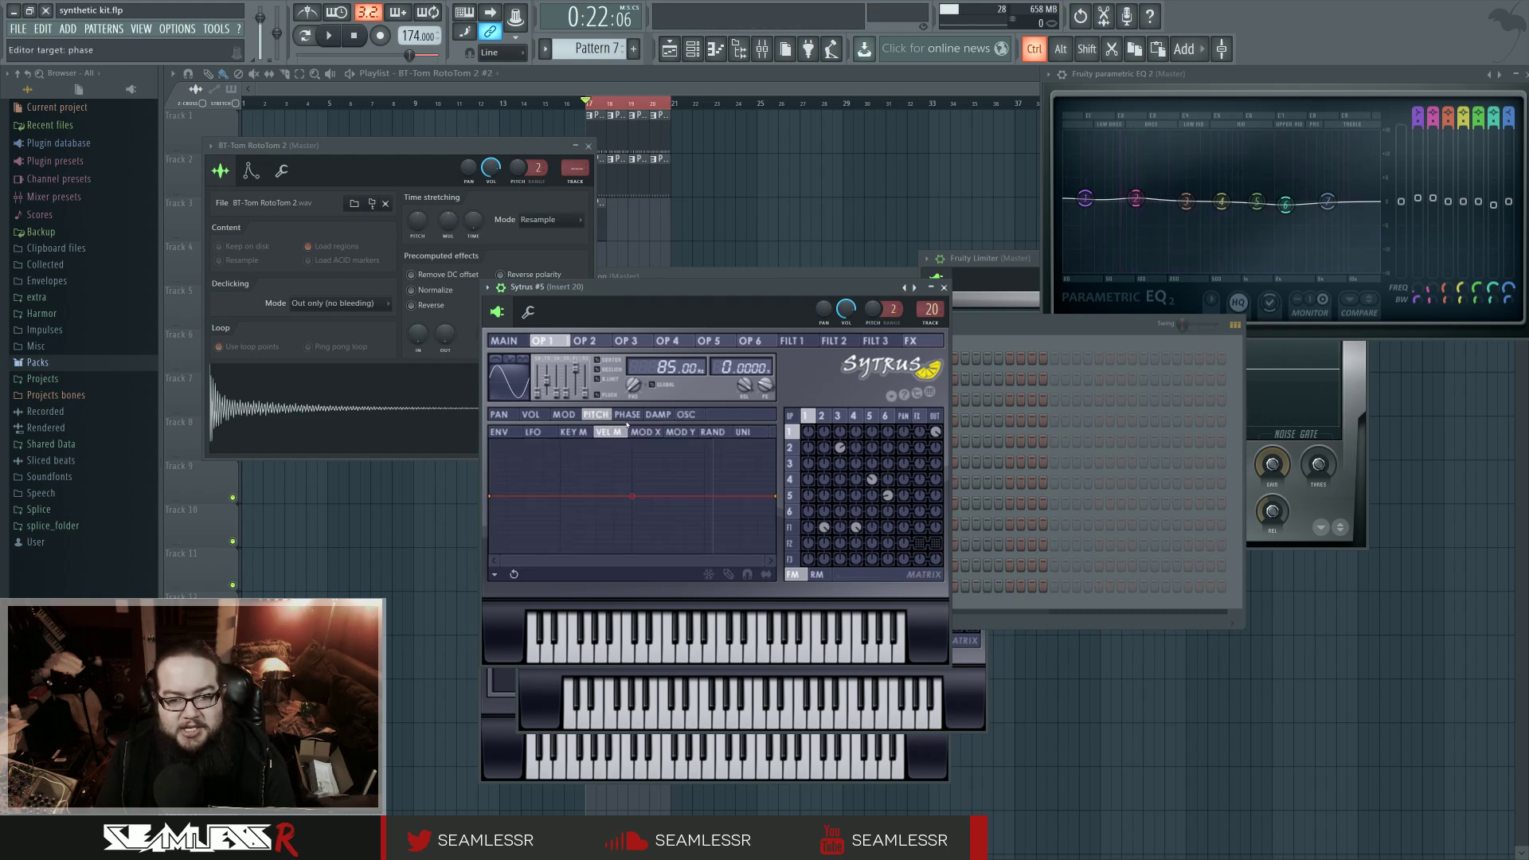
{"action": "left_click", "coordinate": [747, 434]}
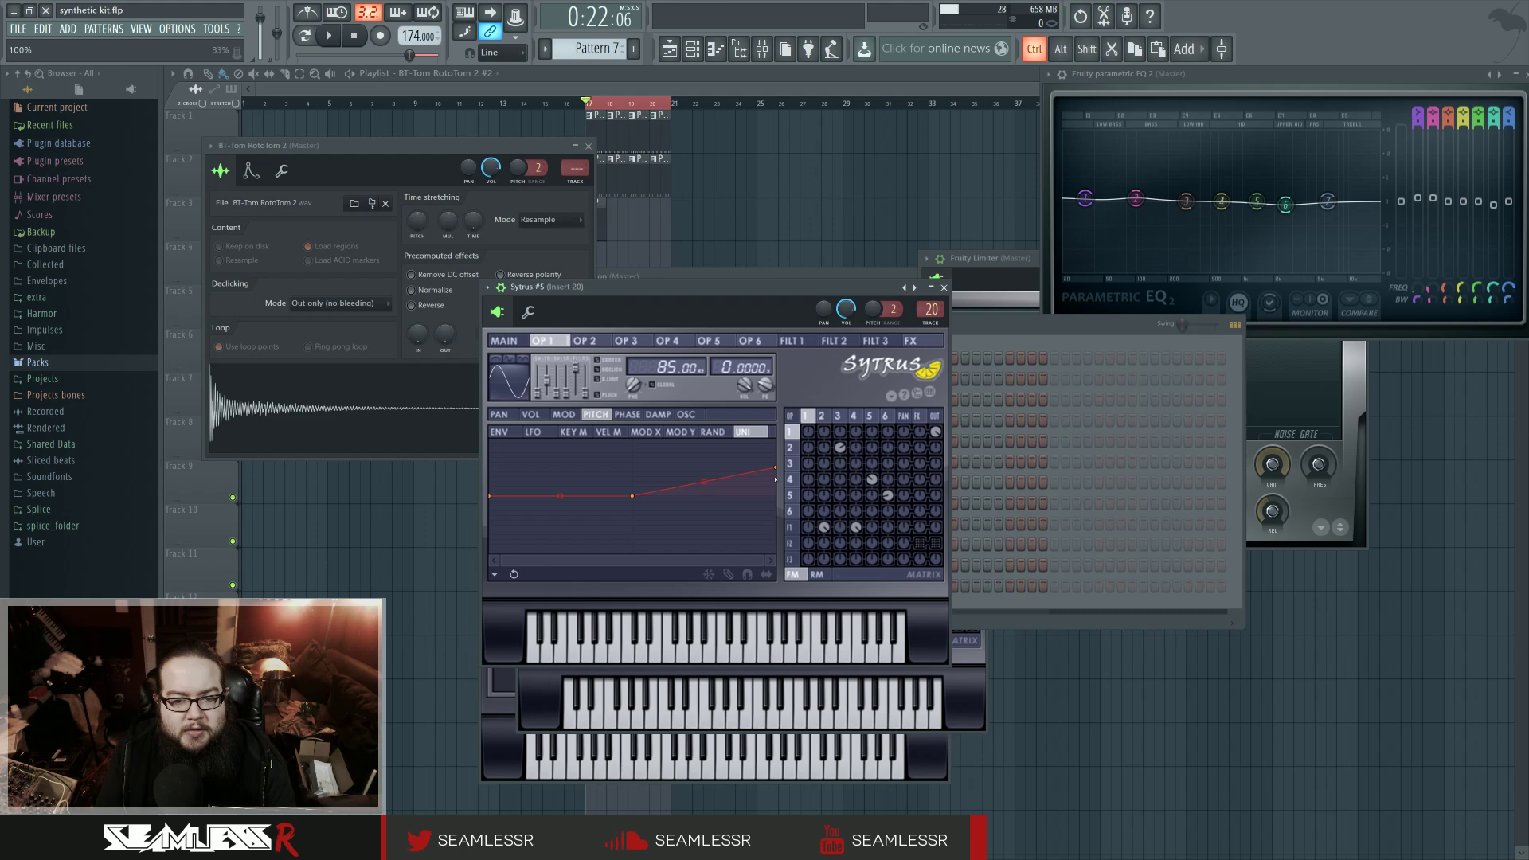
Step: Check the main page's unison settings, and set the end point of operator 1's unison pitch mapping to 43%
{"action": "left_click", "coordinate": [504, 341]}
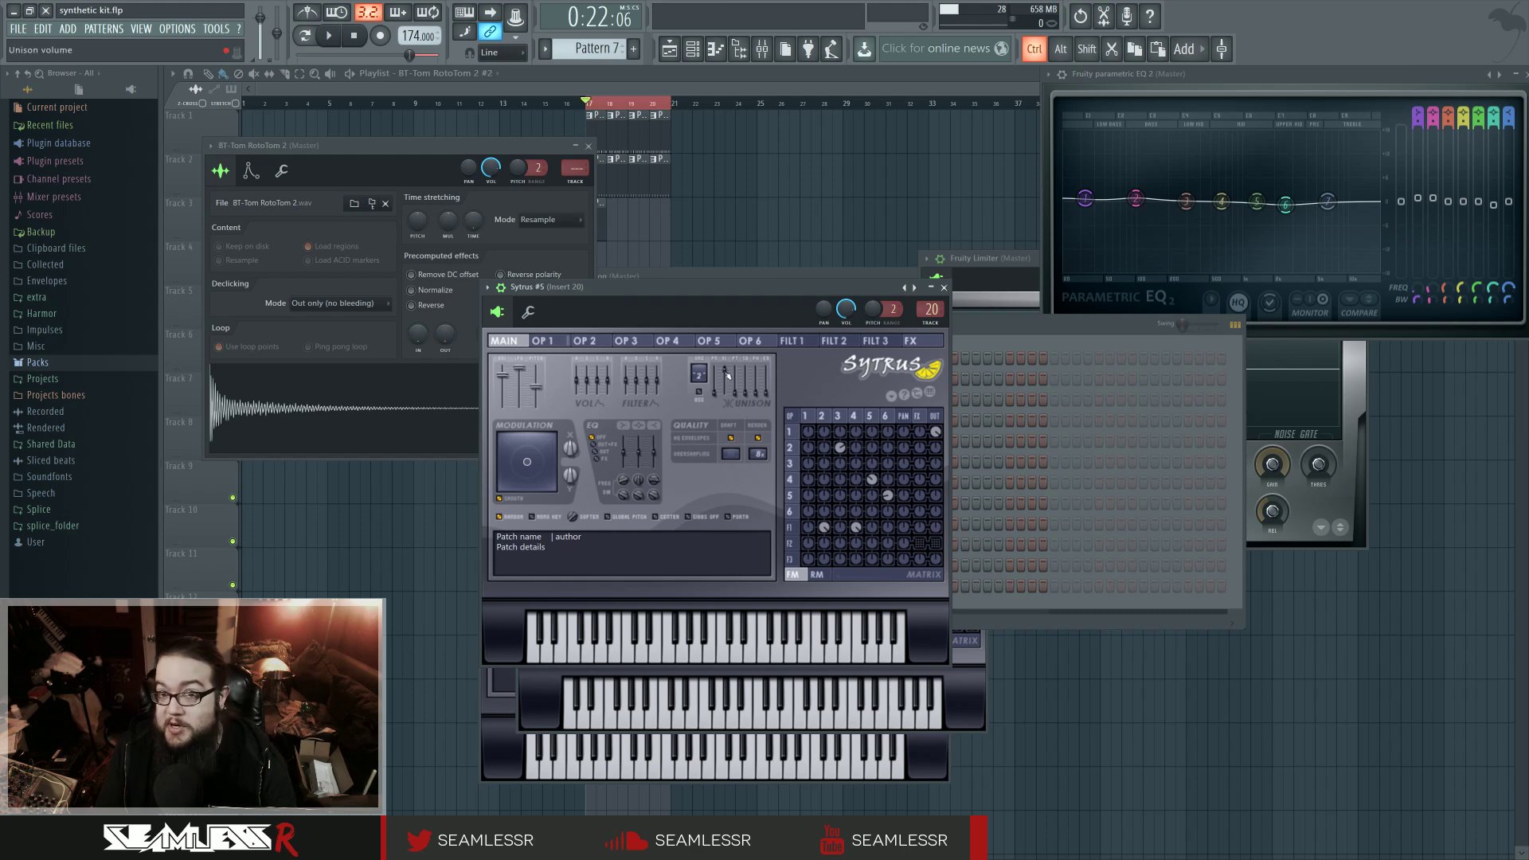
{"action": "left_click", "coordinate": [803, 417]}
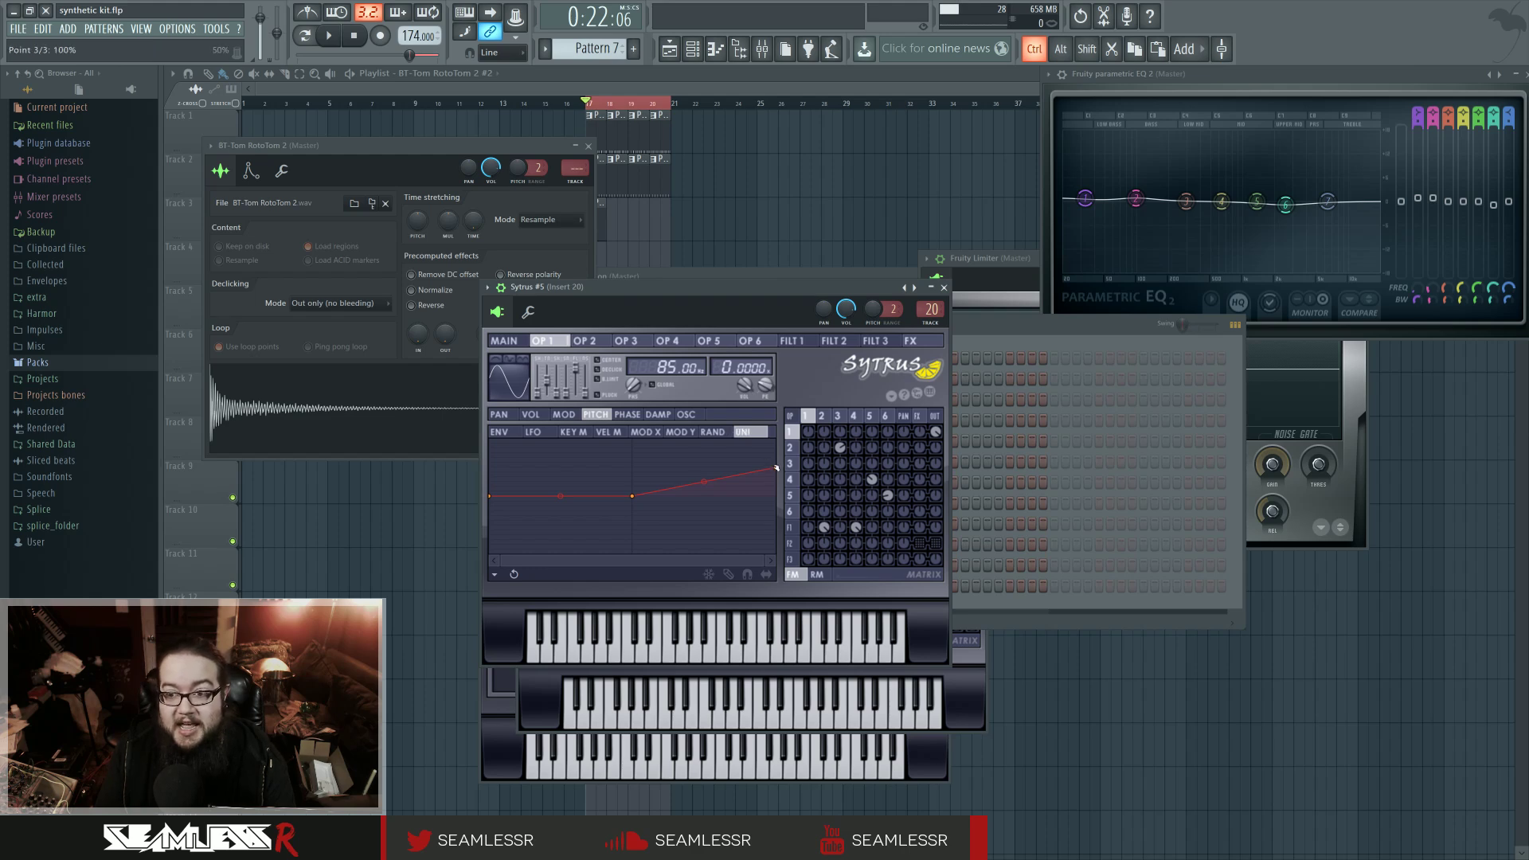
{"action": "mouse_move", "coordinate": [774, 468]}
{"action": "left_mouse_down"}
{"action": "mouse_move", "coordinate": [777, 441]}
{"action": "mouse_move", "coordinate": [775, 464]}
{"action": "left_mouse_up"}
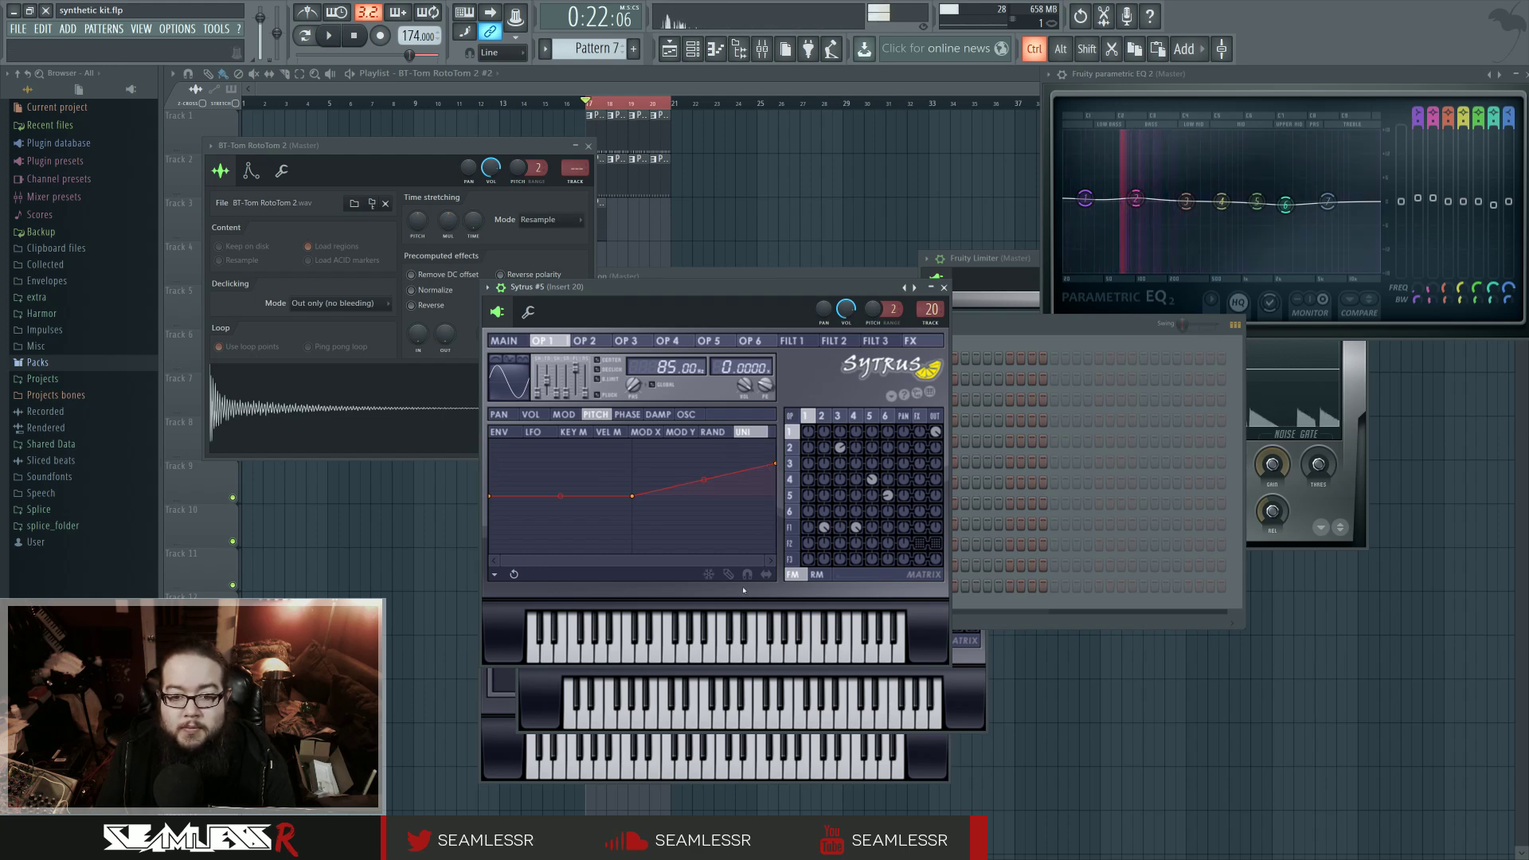
{"action": "left_click_drag", "start_coordinate": [775, 464], "coordinate": [776, 472]}
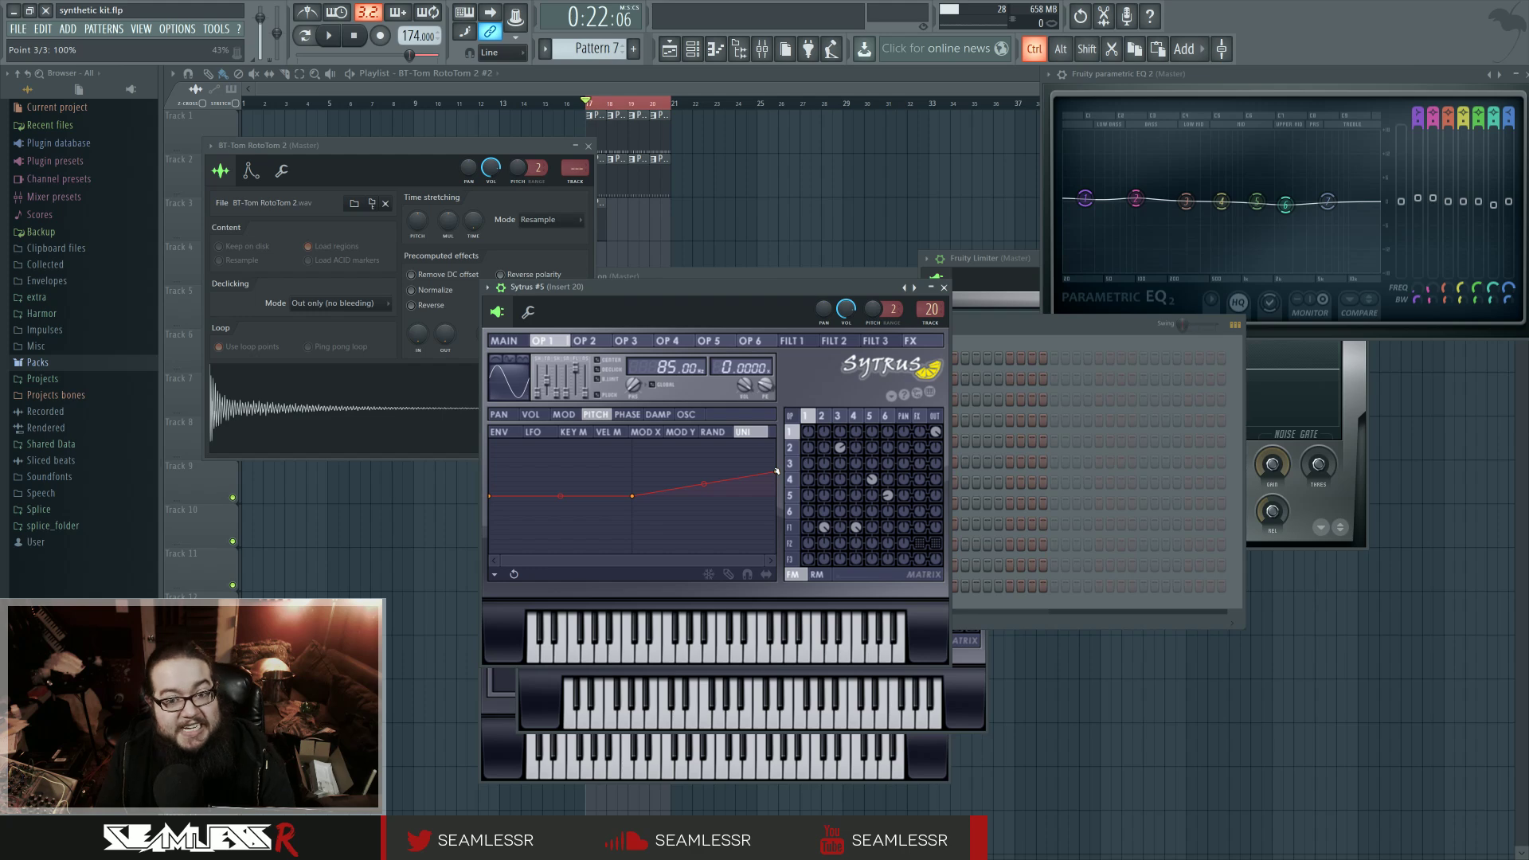
Step: Audition the BT-Tom RotoTom 2 sample as a reference, and return to Sytrus #5
{"action": "left_click", "coordinate": [358, 426]}
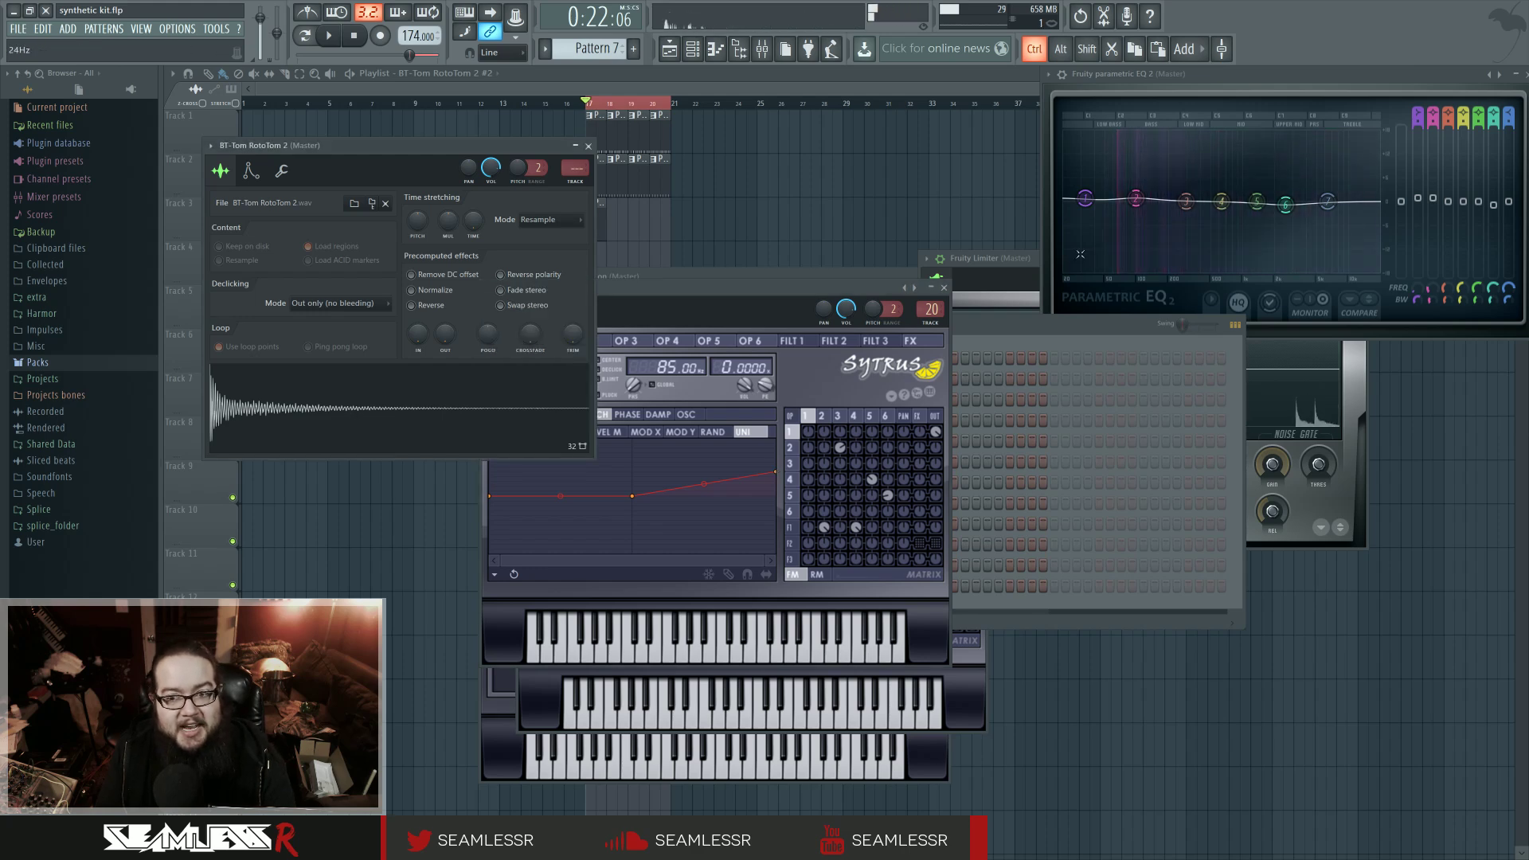
{"action": "left_click", "coordinate": [427, 402]}
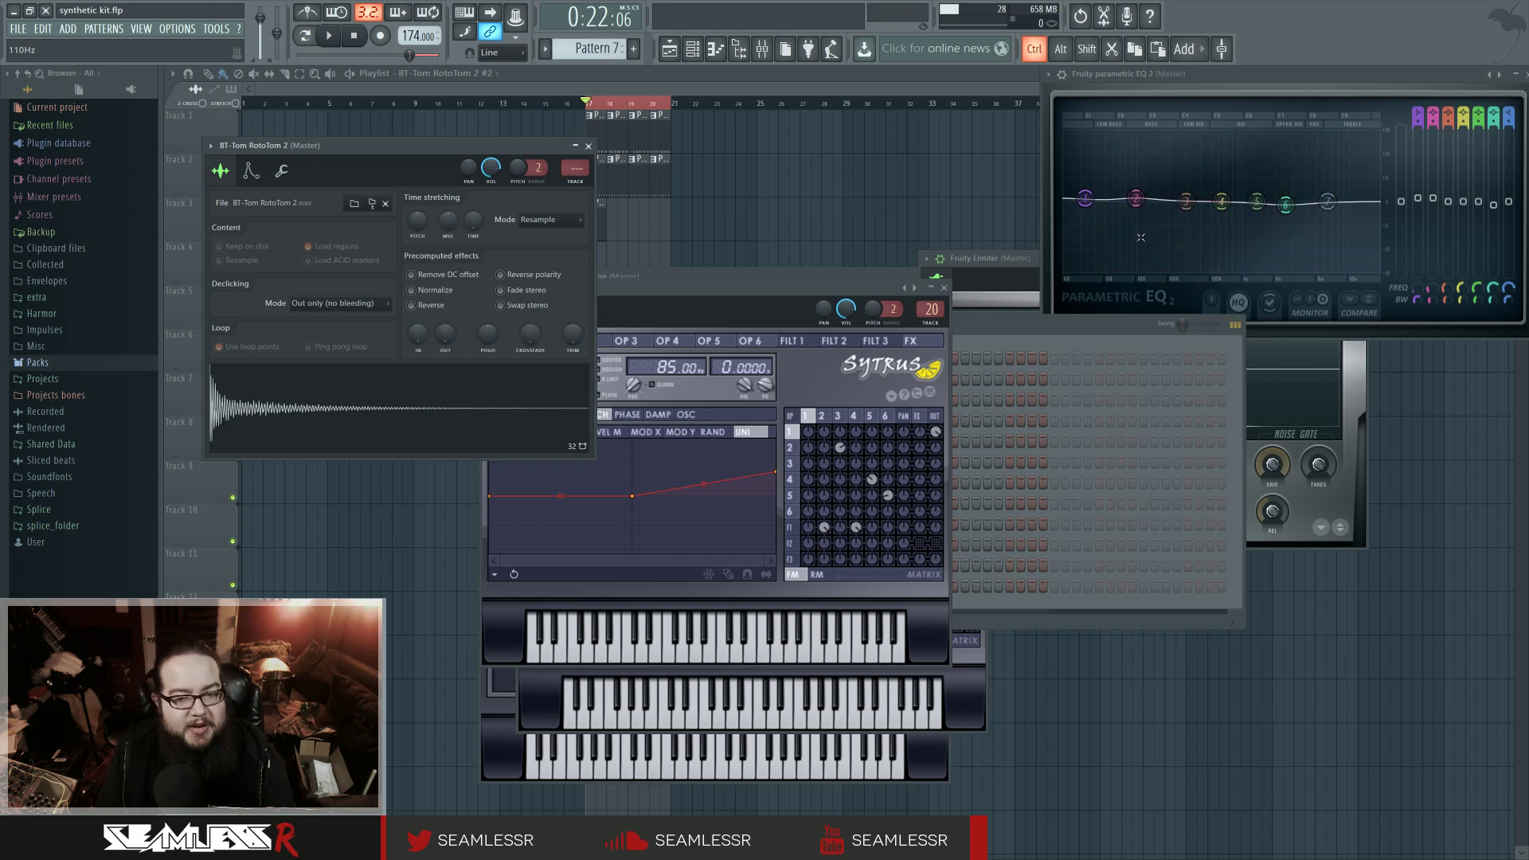
{"action": "left_click", "coordinate": [793, 286]}
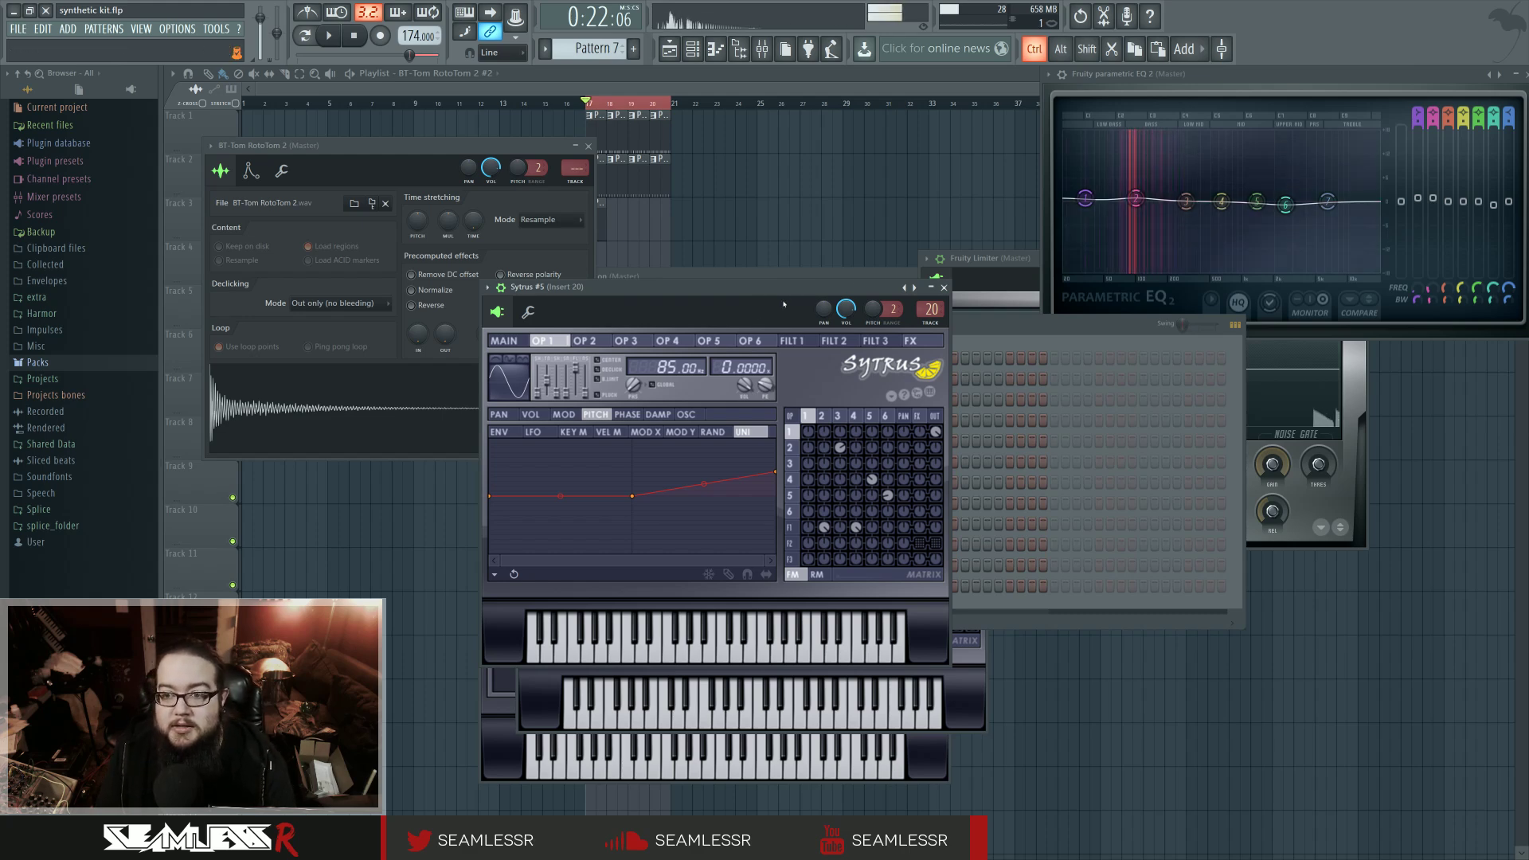
Step: Turn on filter 2's sends to effects and output in the Sytrus #5 matrix
{"action": "right_click", "coordinate": [919, 545]}
{"action": "right_click", "coordinate": [938, 545]}
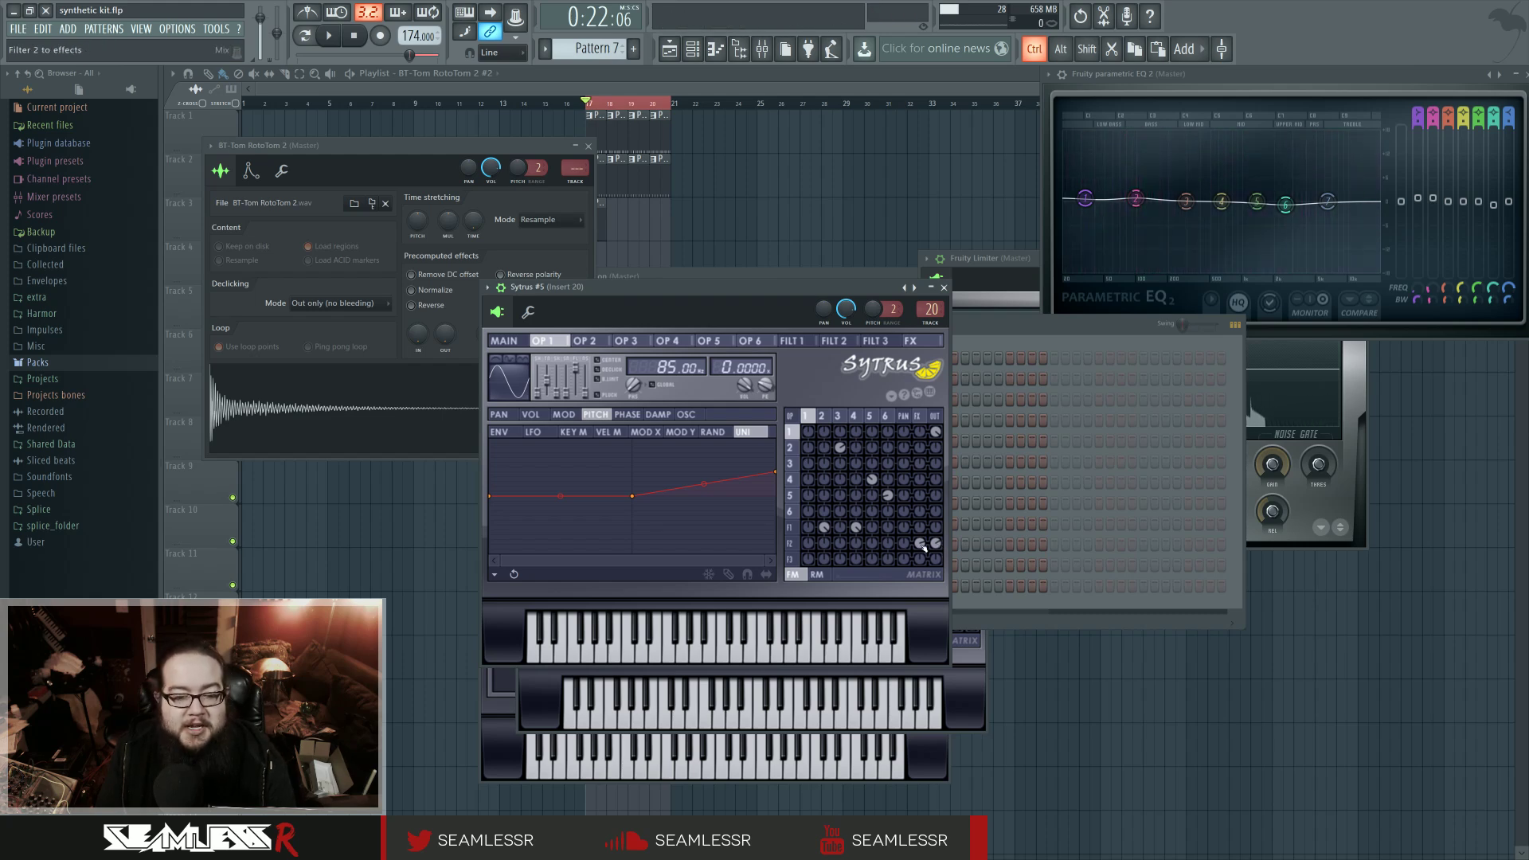
{"action": "left_click", "coordinate": [987, 603]}
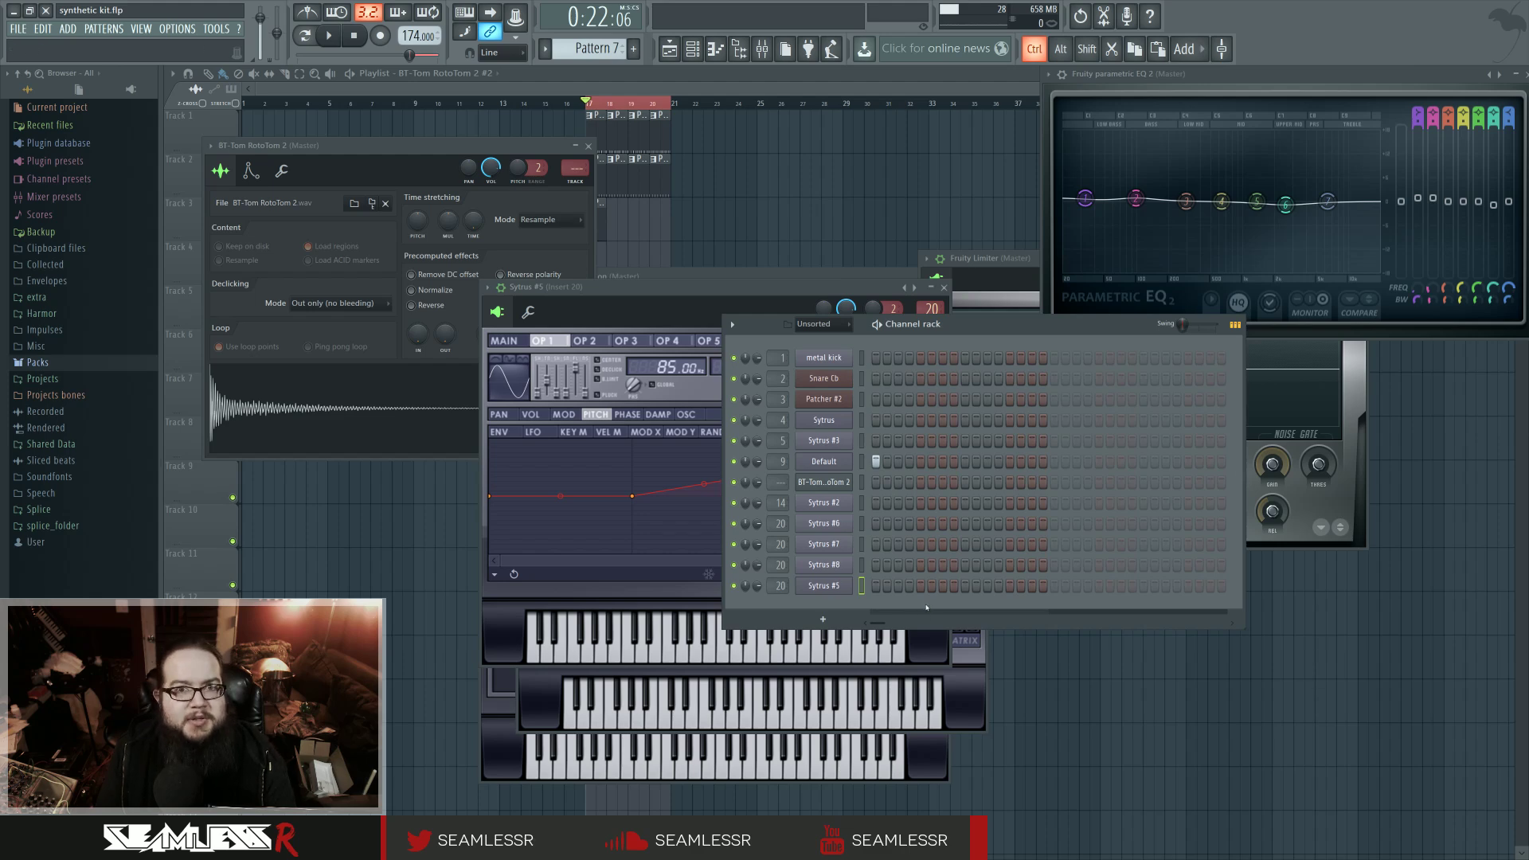
{"action": "left_click", "coordinate": [654, 300]}
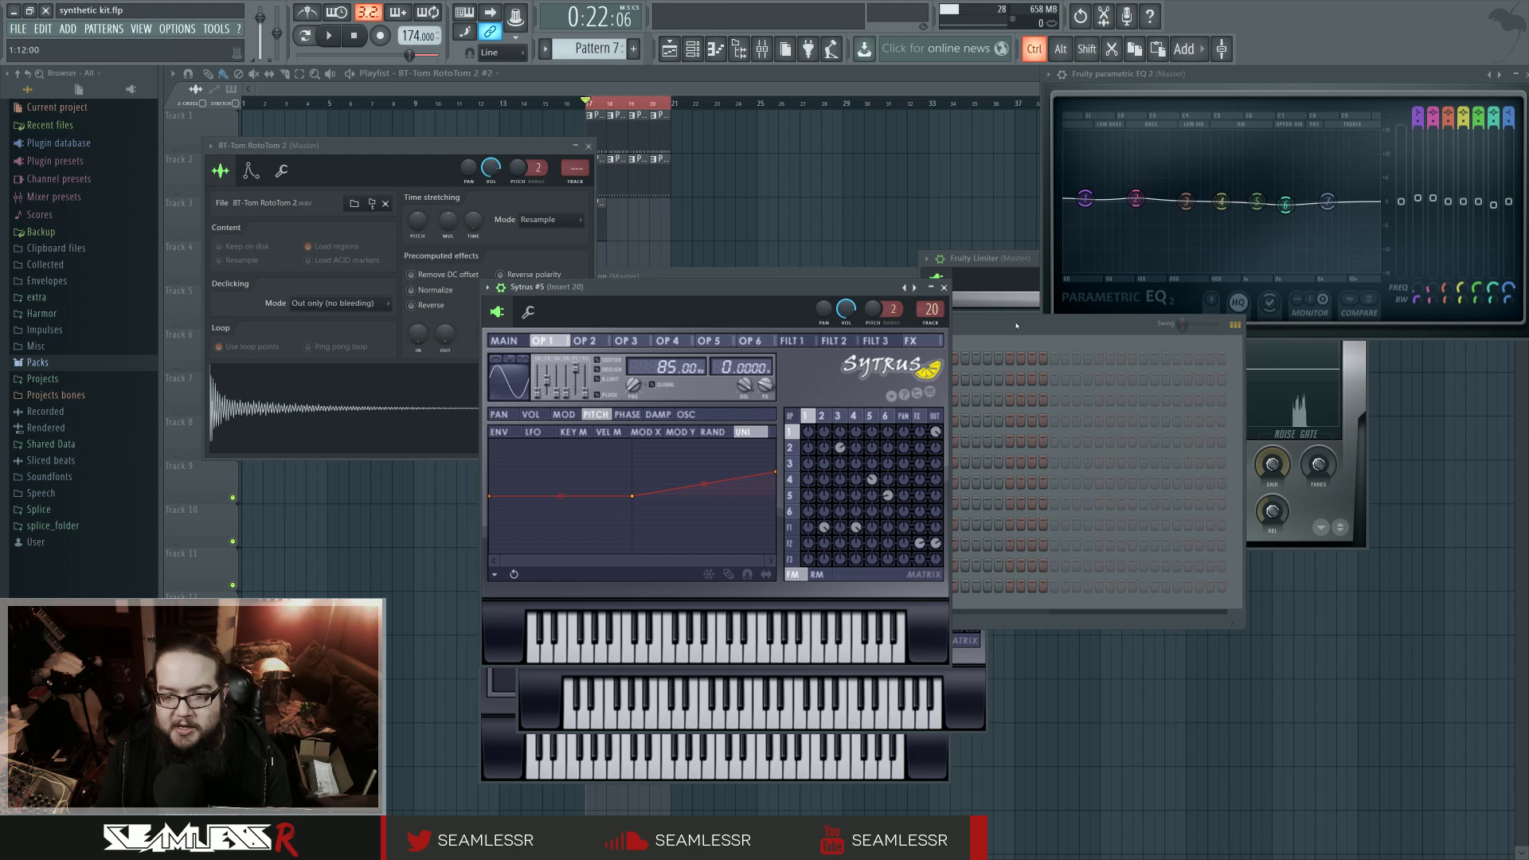
Step: Open Sytrus #8 and examine operator 1's volume envelope and operator 2's volume envelope and oscillator harmonics
{"action": "left_click", "coordinate": [996, 423]}
{"action": "left_click", "coordinate": [850, 566]}
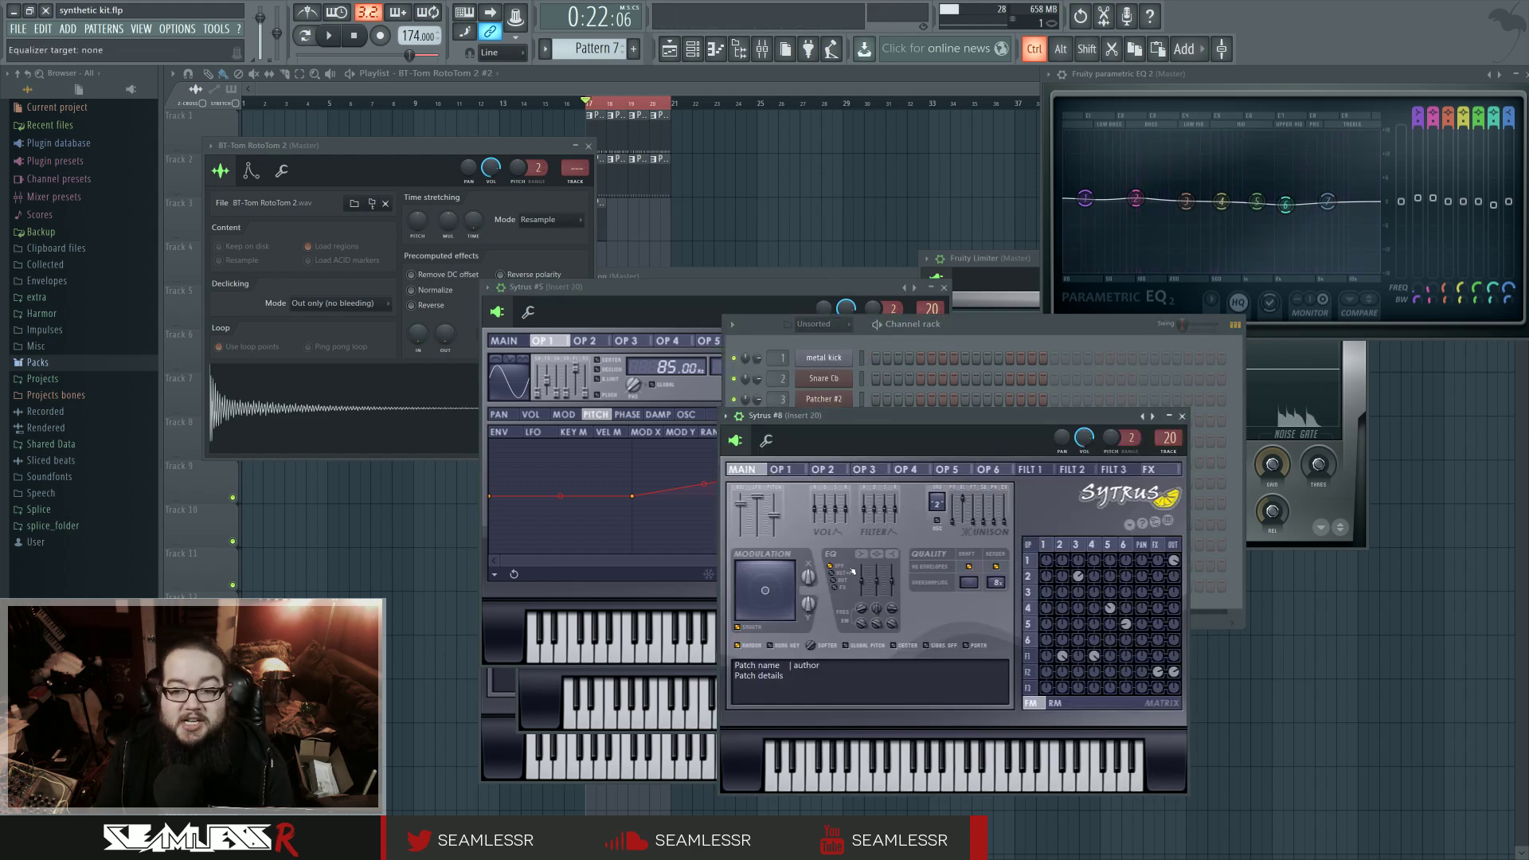
{"action": "left_click", "coordinate": [1045, 546]}
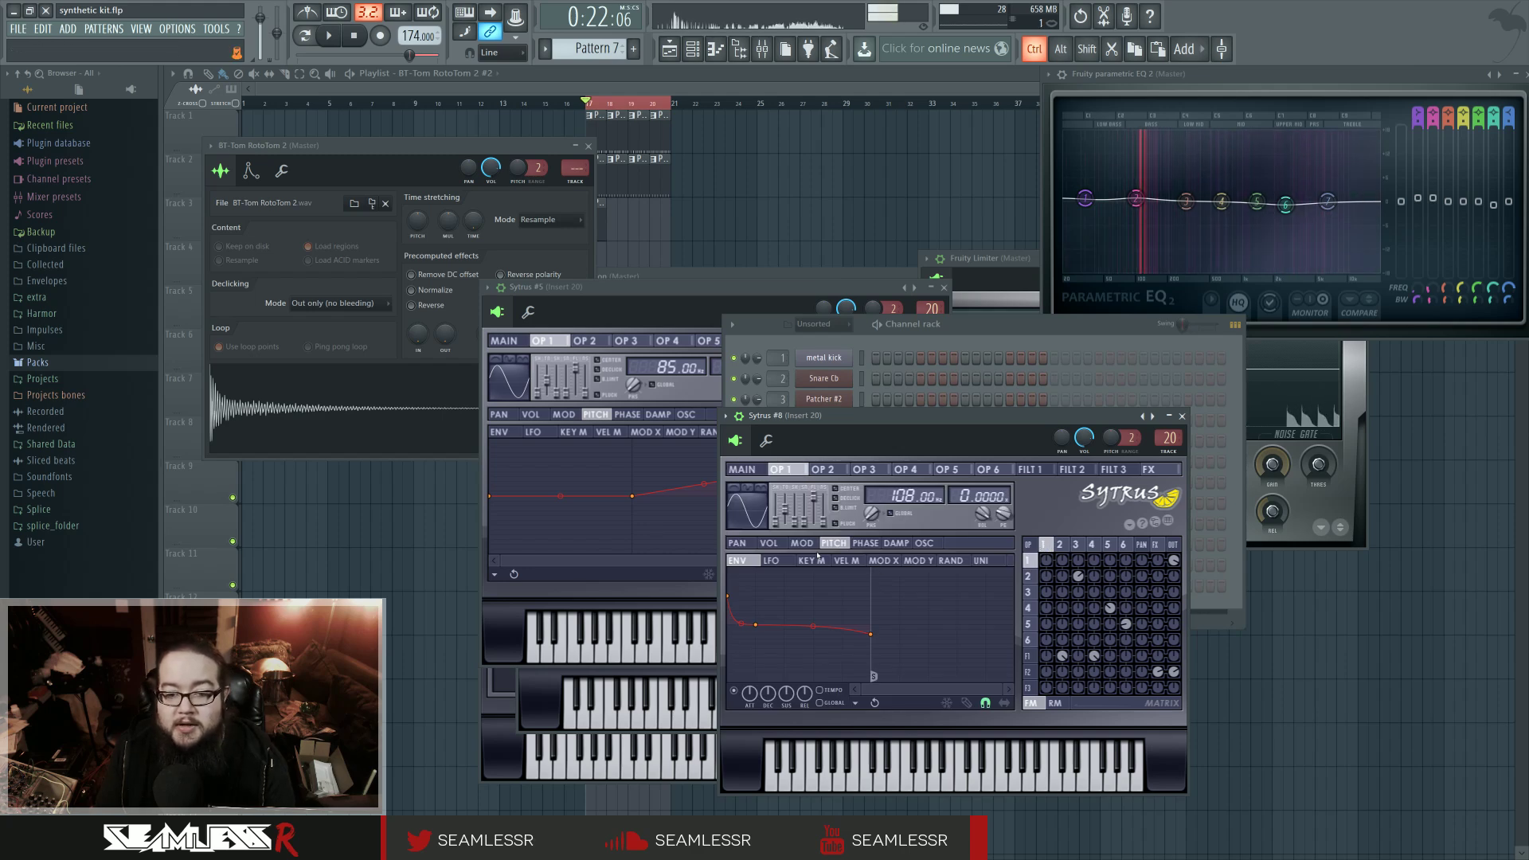
{"action": "left_click", "coordinate": [784, 547]}
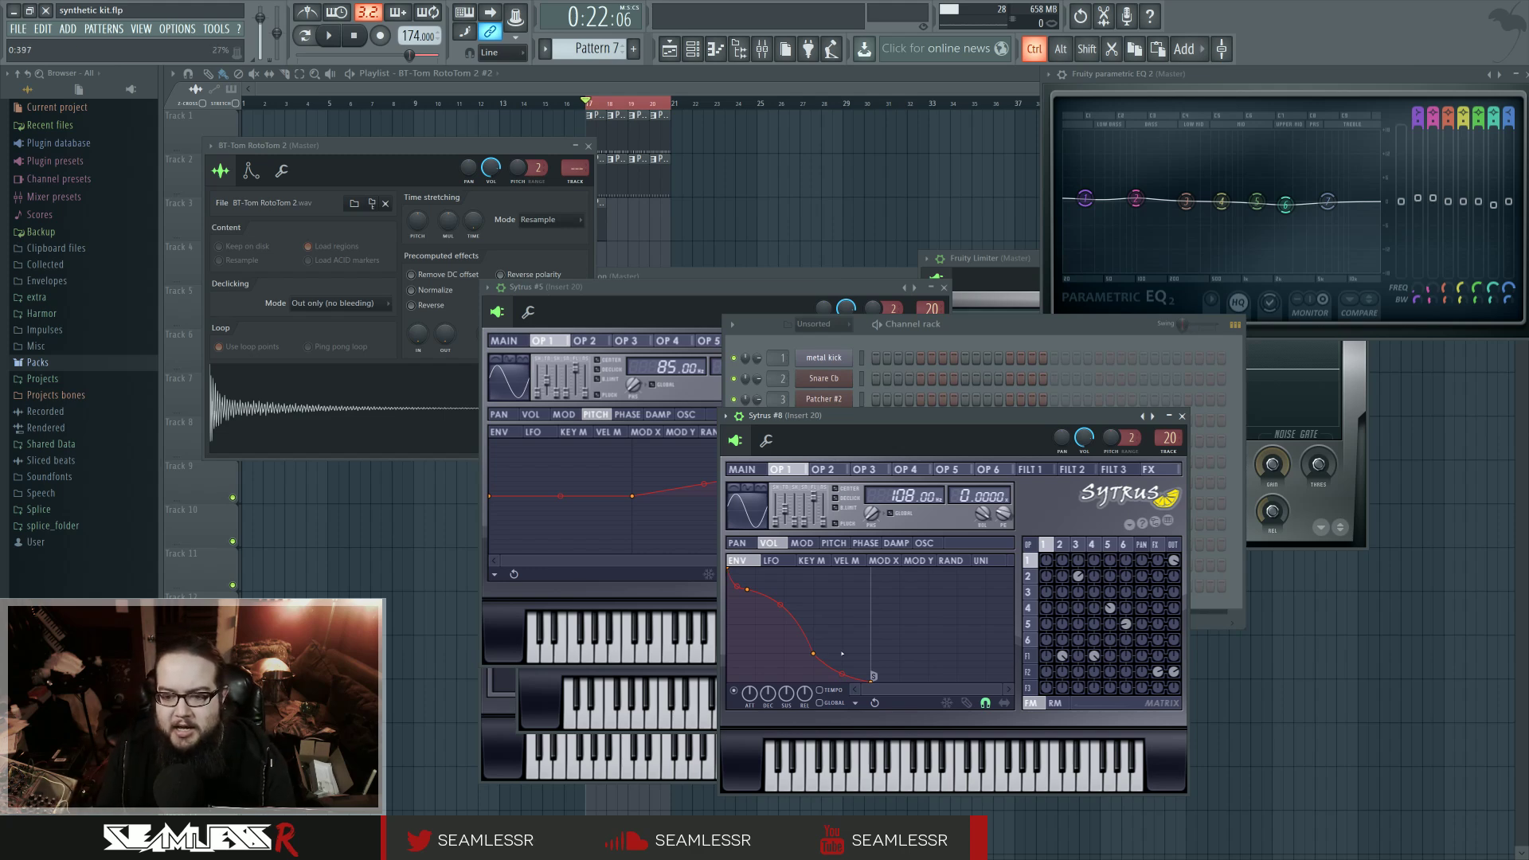
{"action": "left_click", "coordinate": [1067, 552]}
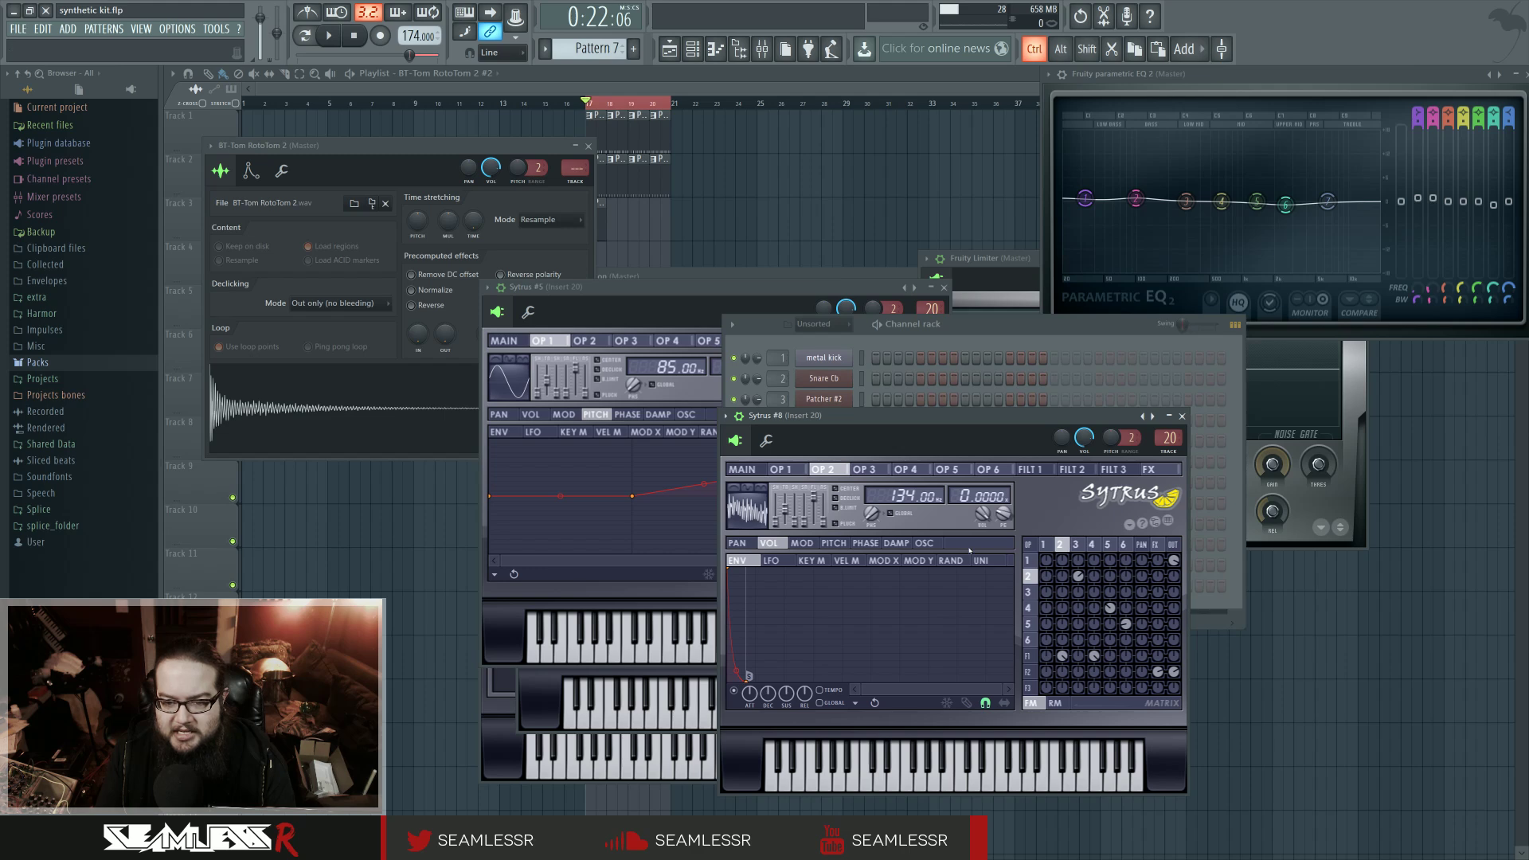
{"action": "left_click", "coordinate": [924, 543]}
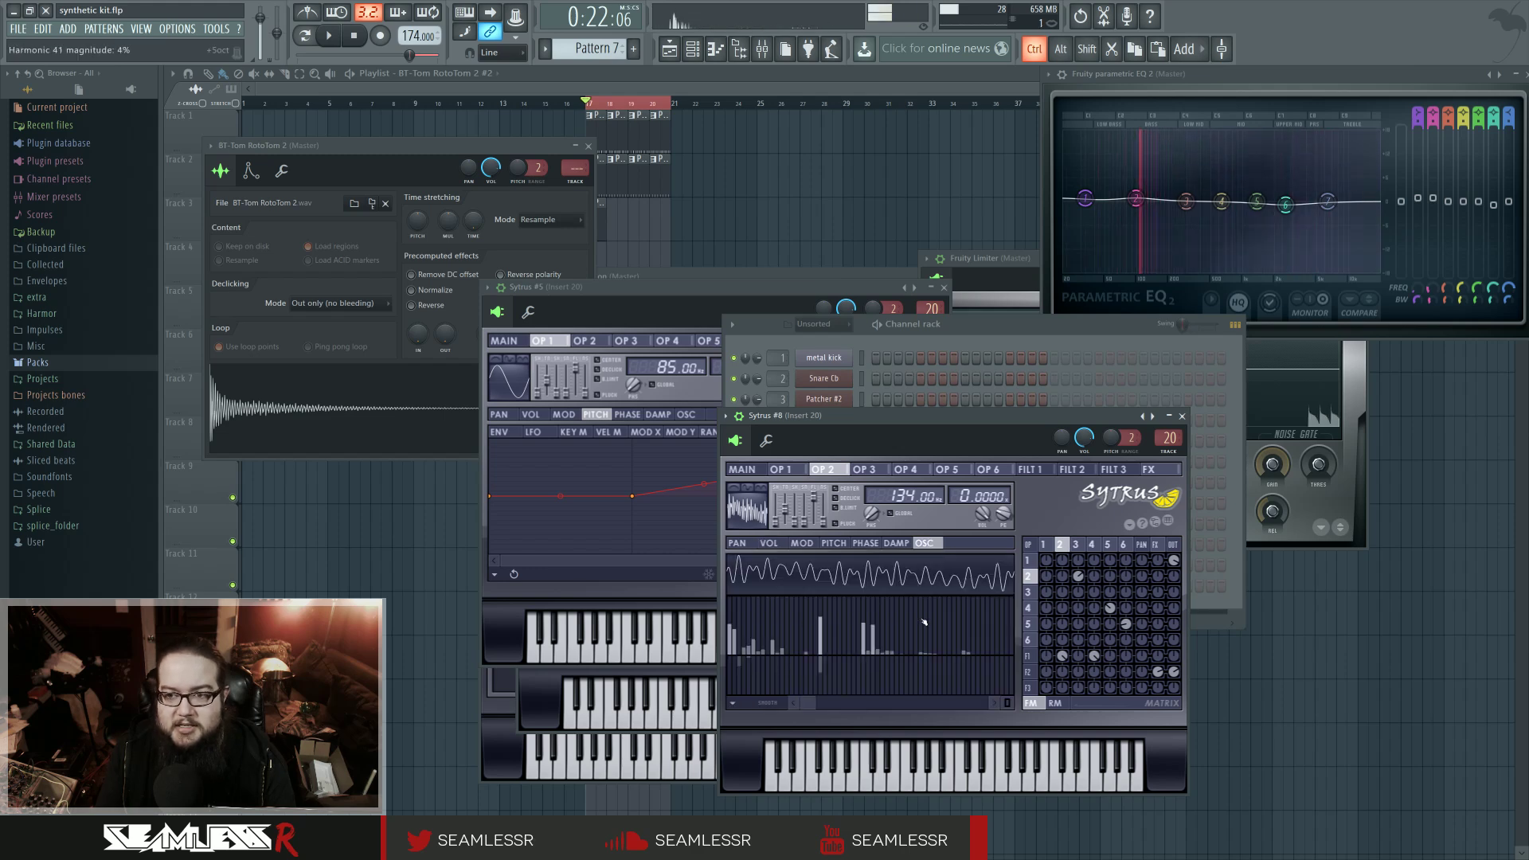
Step: Audition the synthetic toms by switching between the Sytrus #5, #6 and #8 channels in the channel rack
{"action": "left_click", "coordinate": [979, 330]}
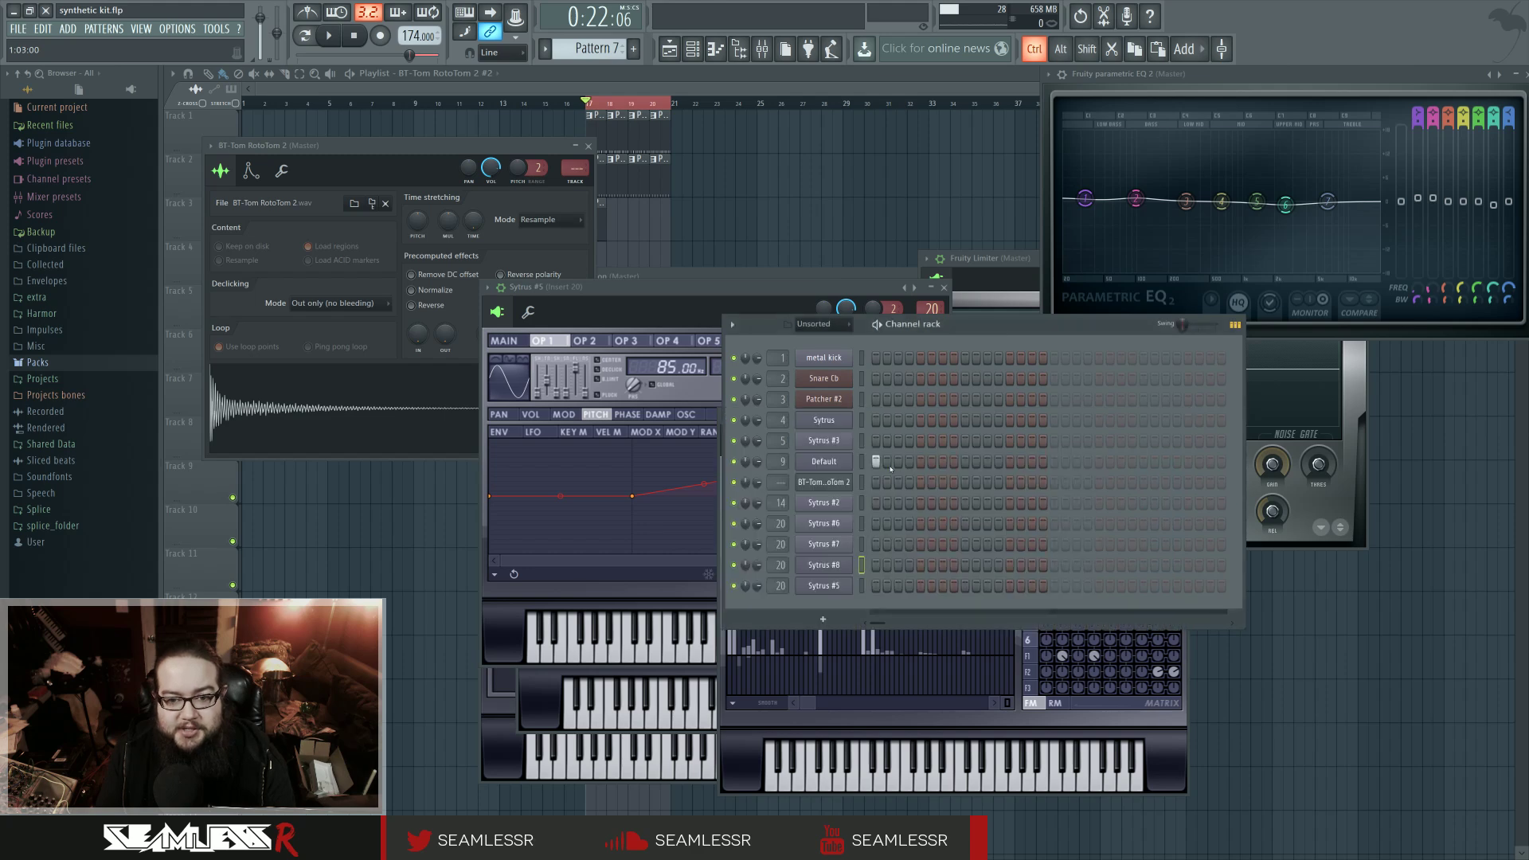
{"action": "left_click", "coordinate": [862, 526]}
{"action": "left_click", "coordinate": [862, 505]}
{"action": "left_click", "coordinate": [862, 529]}
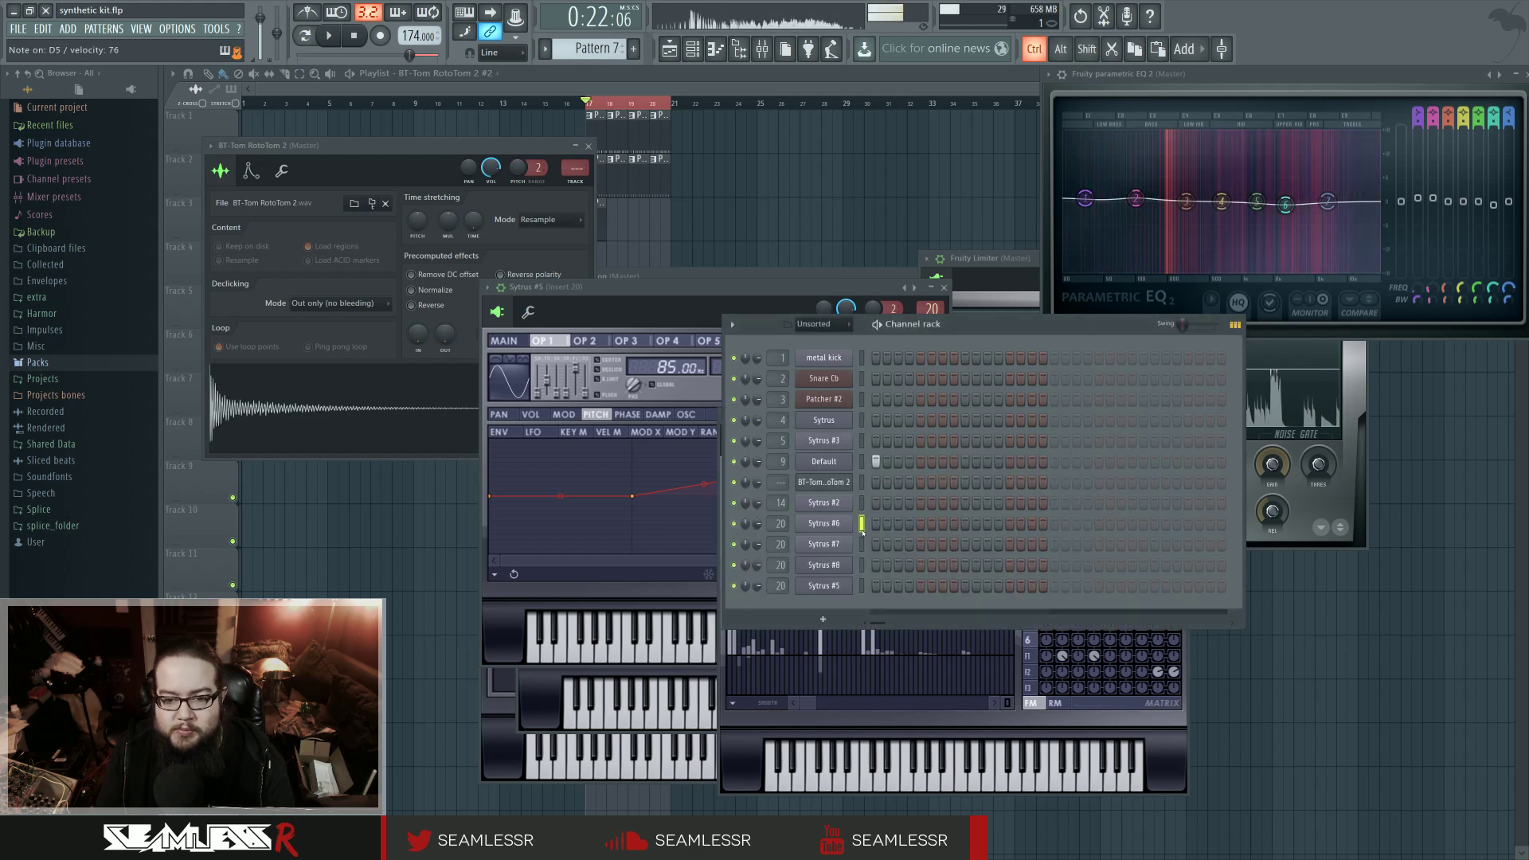
{"action": "left_click", "coordinate": [861, 565]}
{"action": "left_click", "coordinate": [861, 585]}
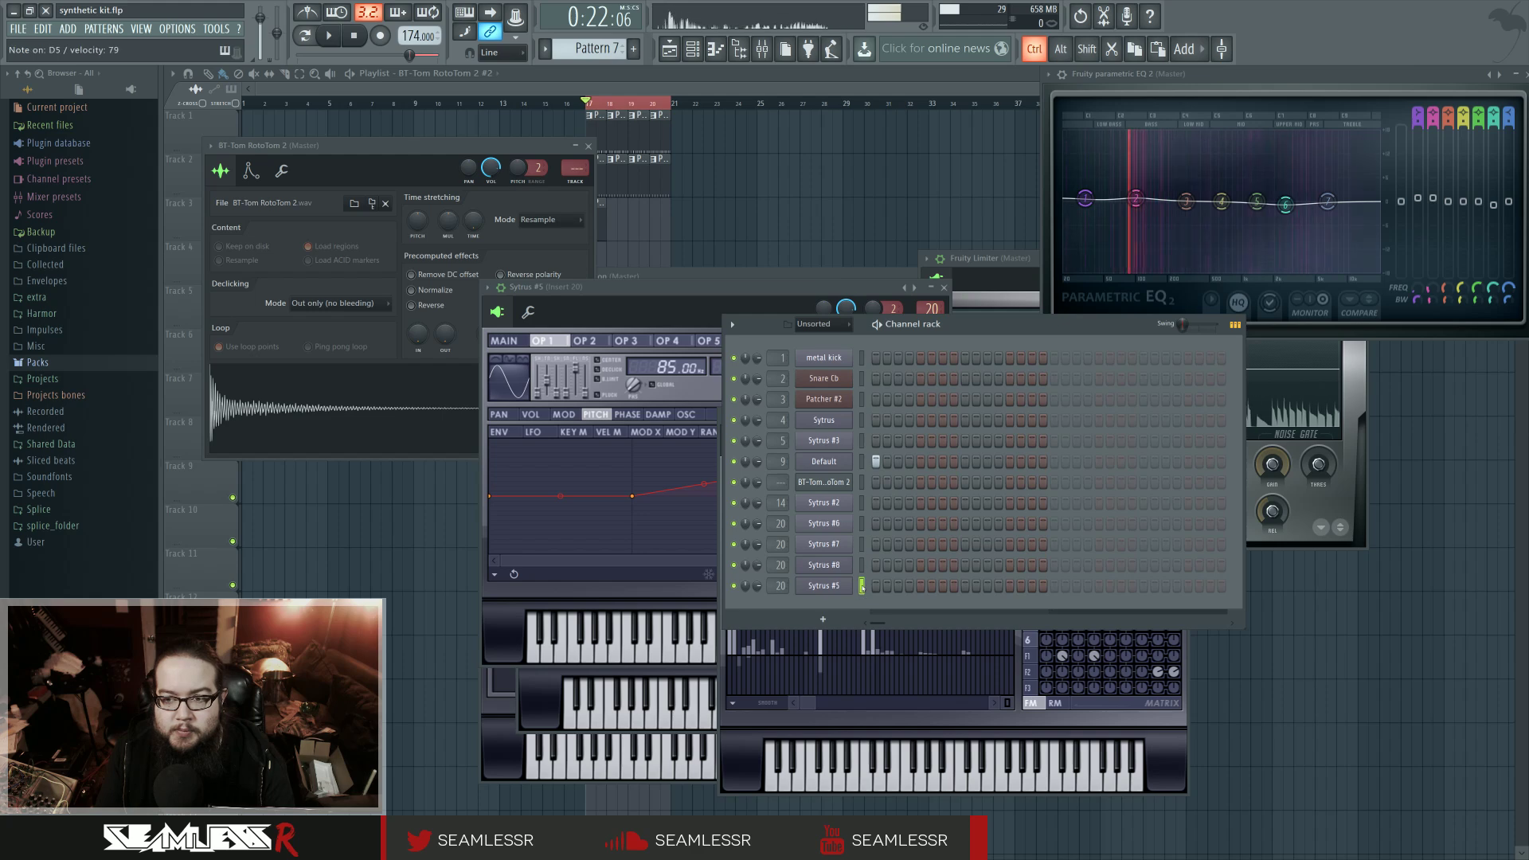
{"action": "left_click", "coordinate": [862, 523]}
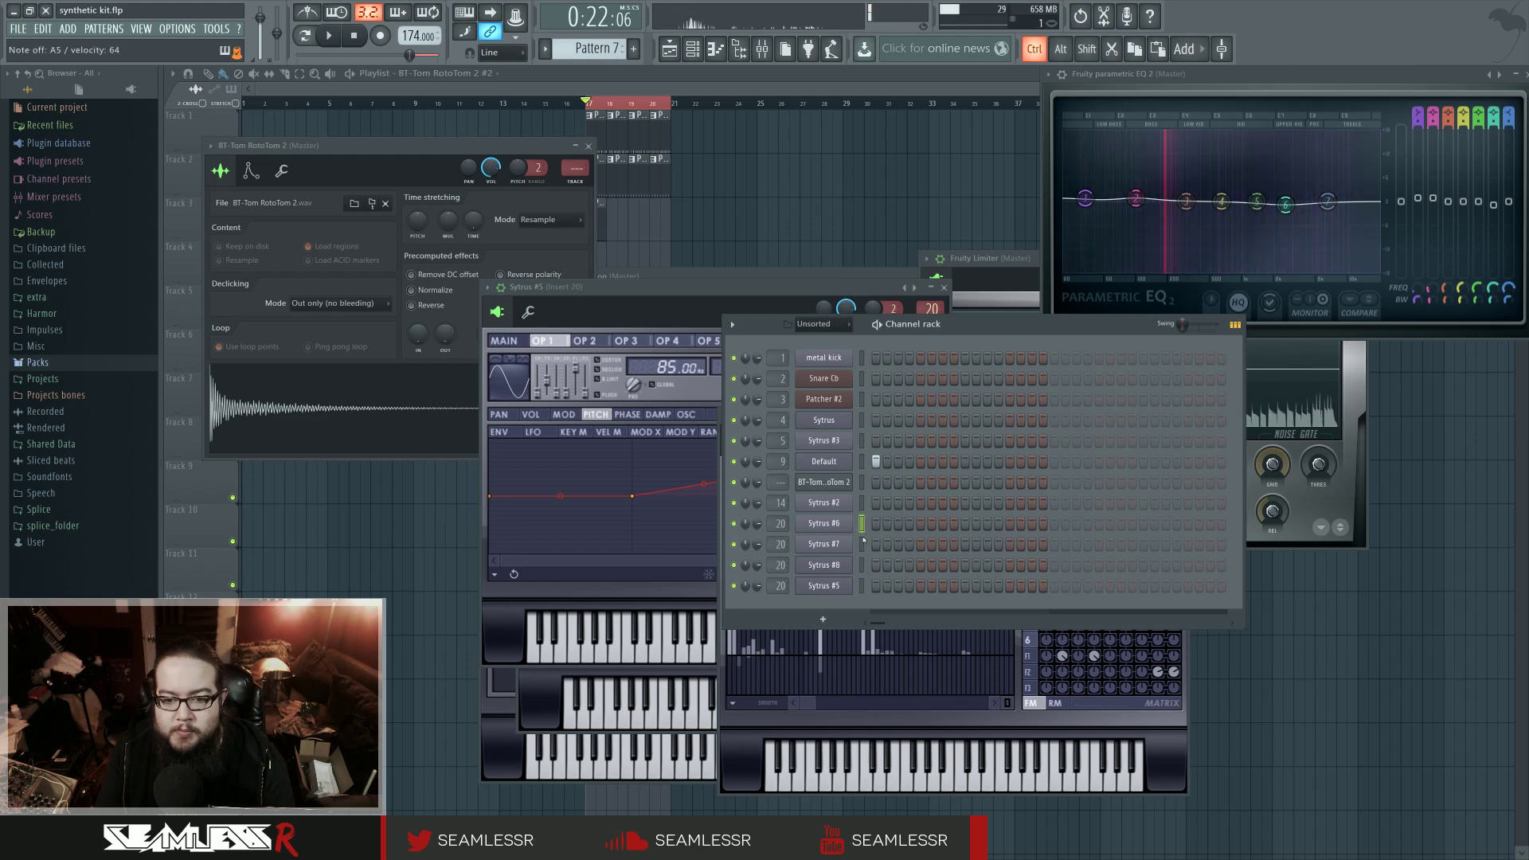
{"action": "left_click", "coordinate": [861, 586]}
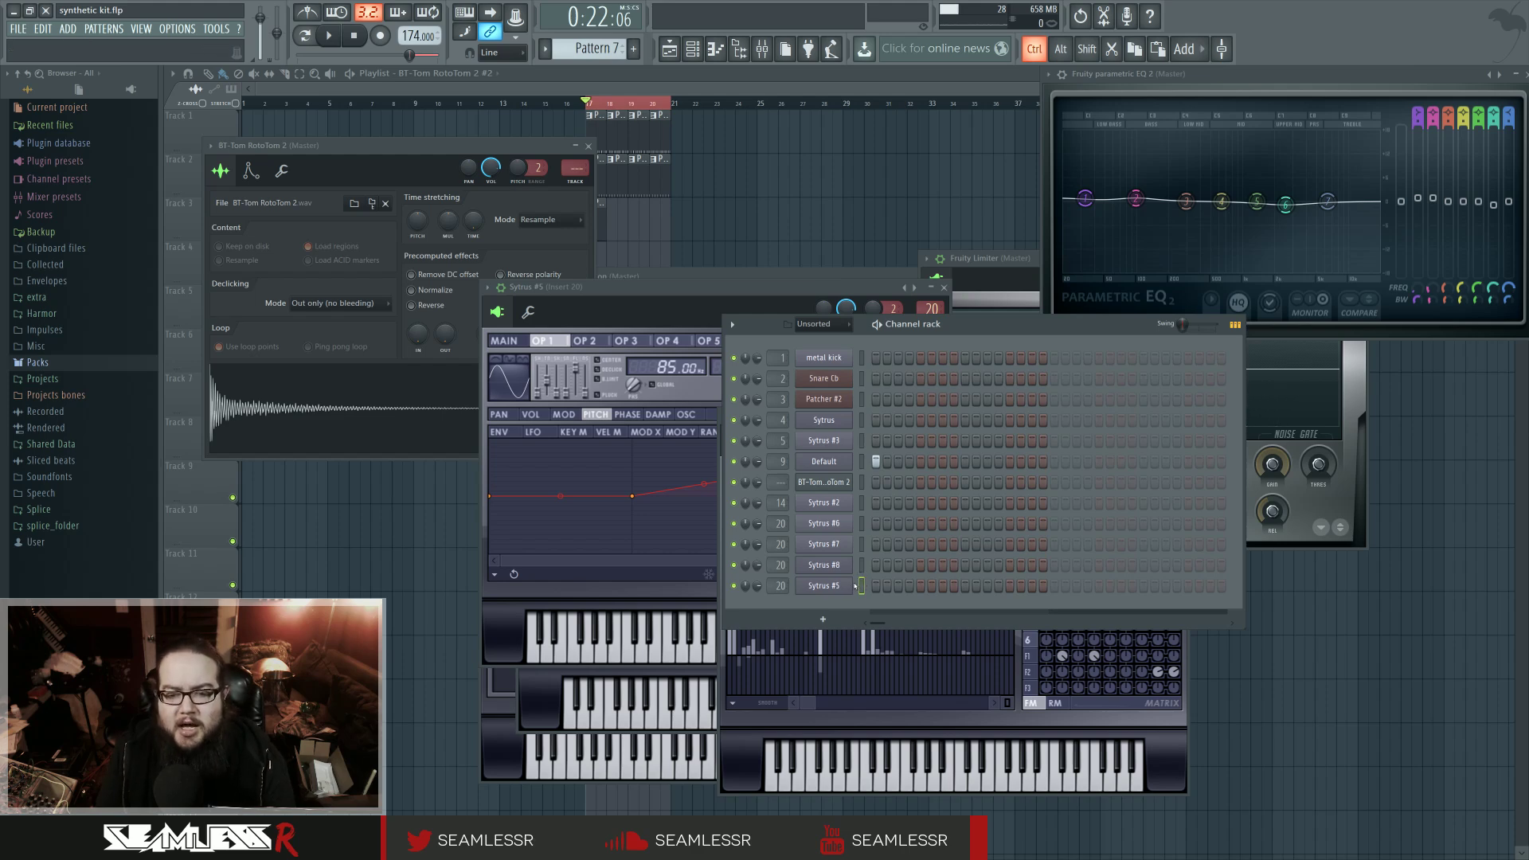
Step: Open Sytrus #6 and adjust the decay curve of operator 2's volume envelope
{"action": "left_click", "coordinate": [841, 529]}
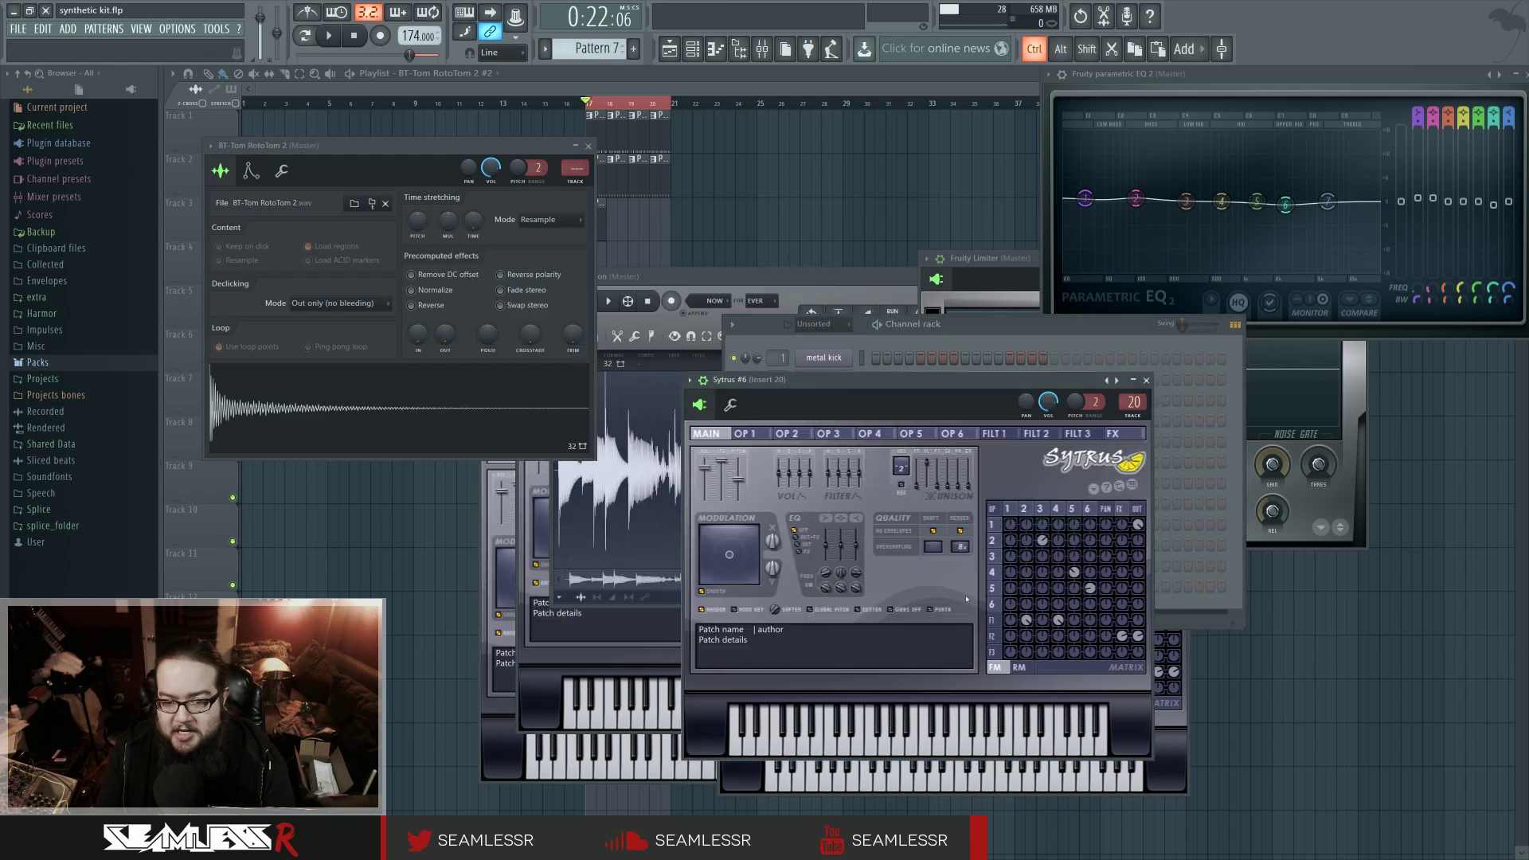
{"action": "left_click", "coordinate": [1026, 509]}
{"action": "left_click", "coordinate": [735, 508]}
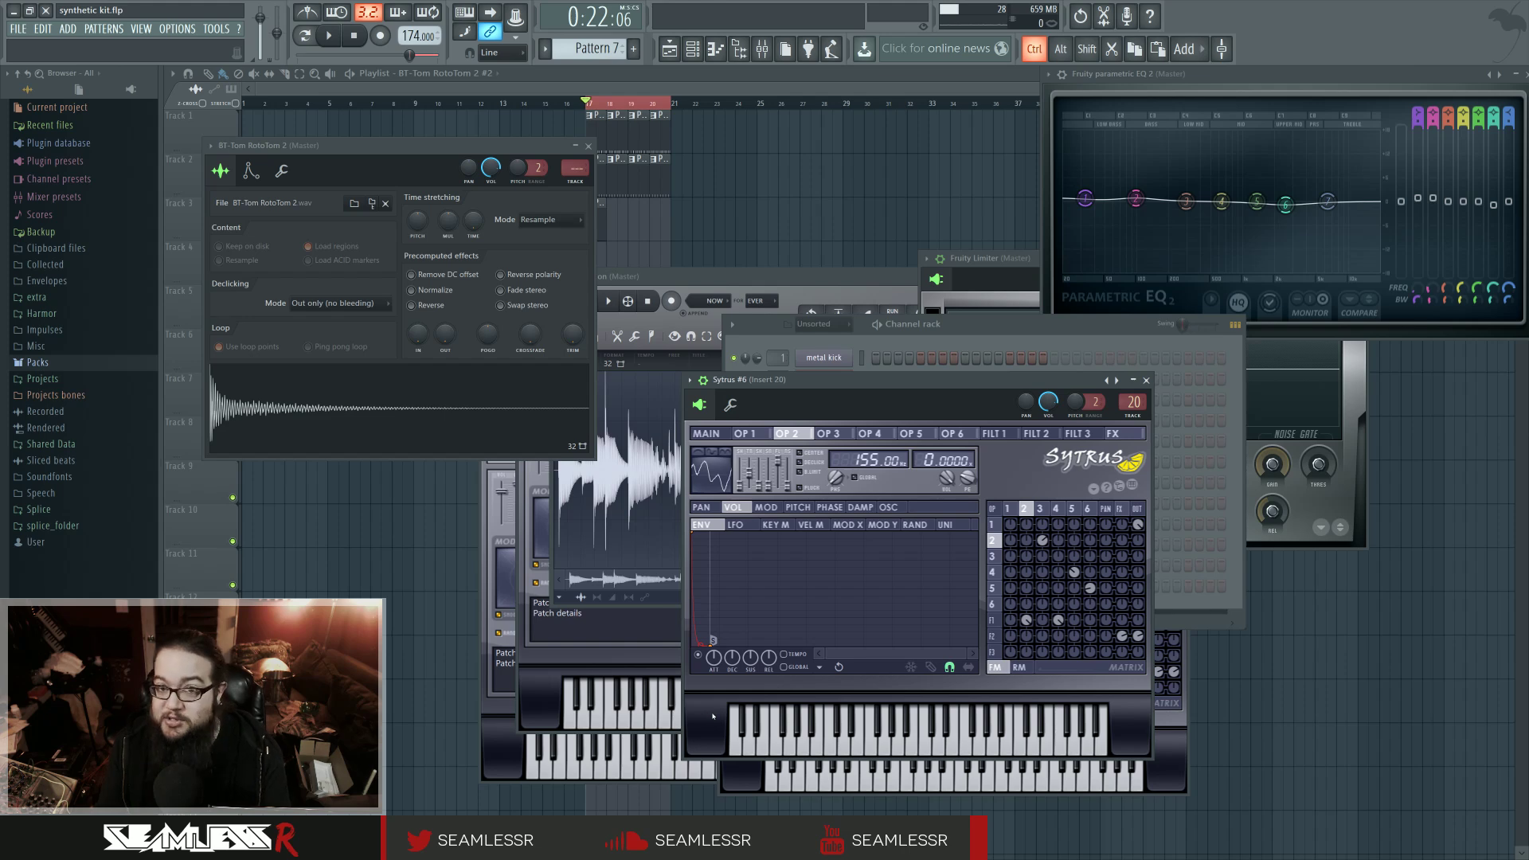
{"action": "mouse_move", "coordinate": [700, 644]}
{"action": "left_mouse_down"}
{"action": "mouse_move", "coordinate": [701, 534]}
{"action": "mouse_move", "coordinate": [700, 644]}
{"action": "left_mouse_up"}
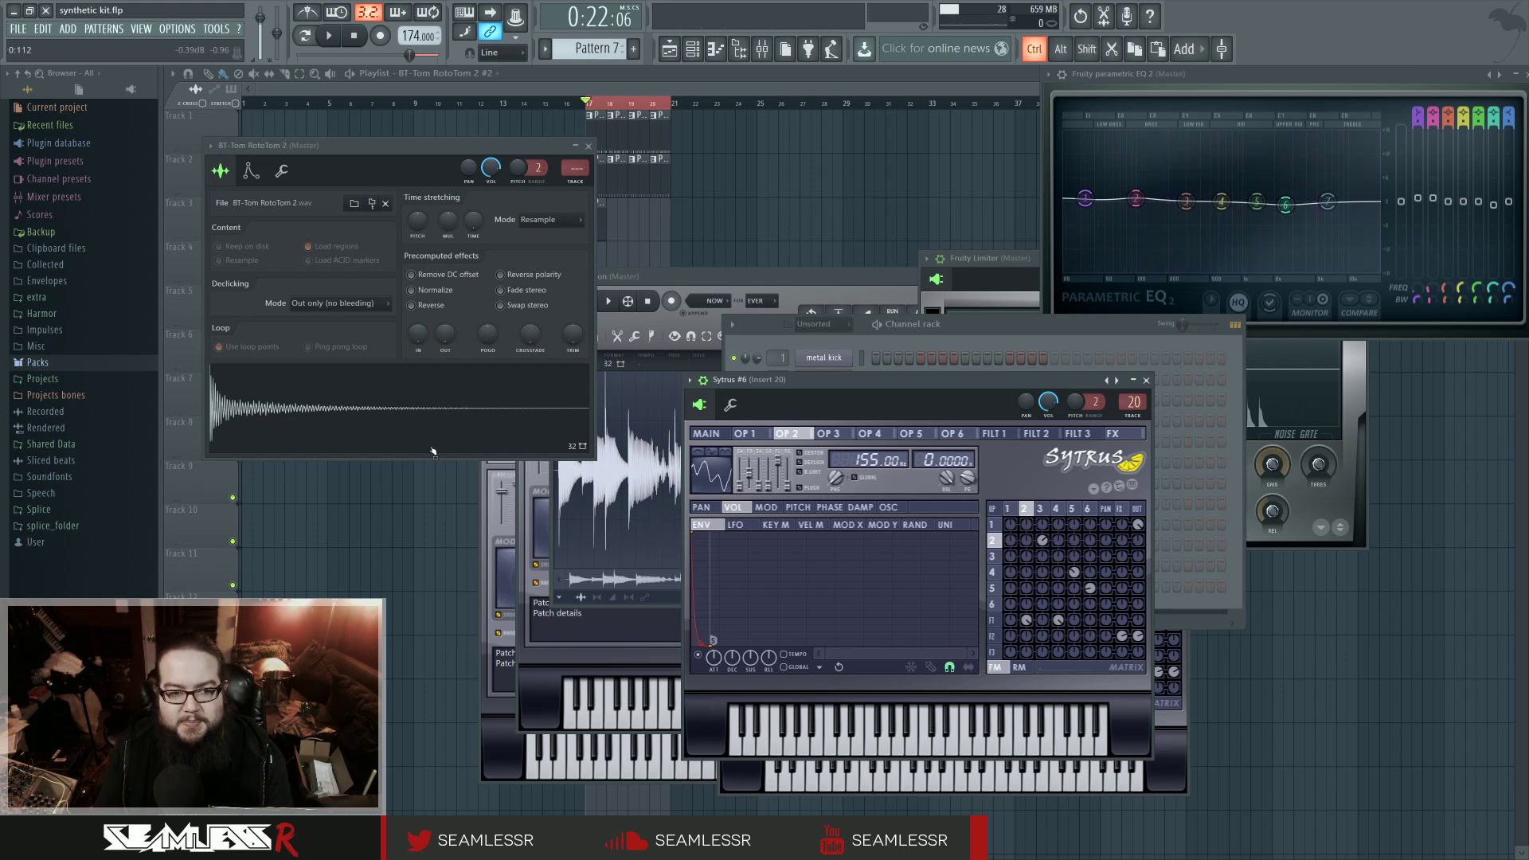
Step: Audition the RotoTom sample, close Sytrus #6, and play the synthetic tom channels for comparison
{"action": "left_click", "coordinate": [373, 407]}
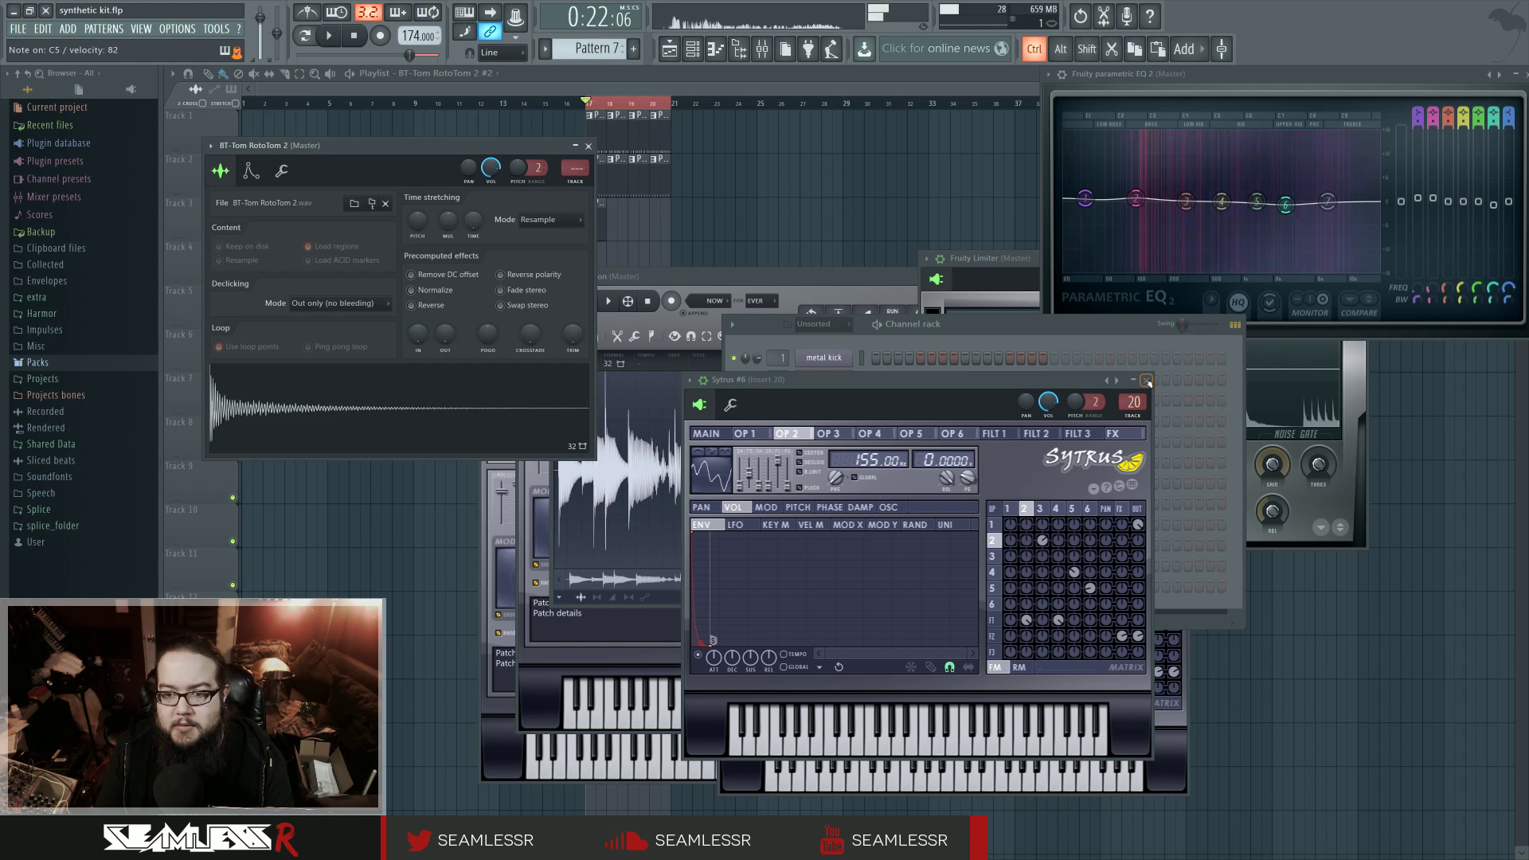
{"action": "left_click", "coordinate": [1146, 383]}
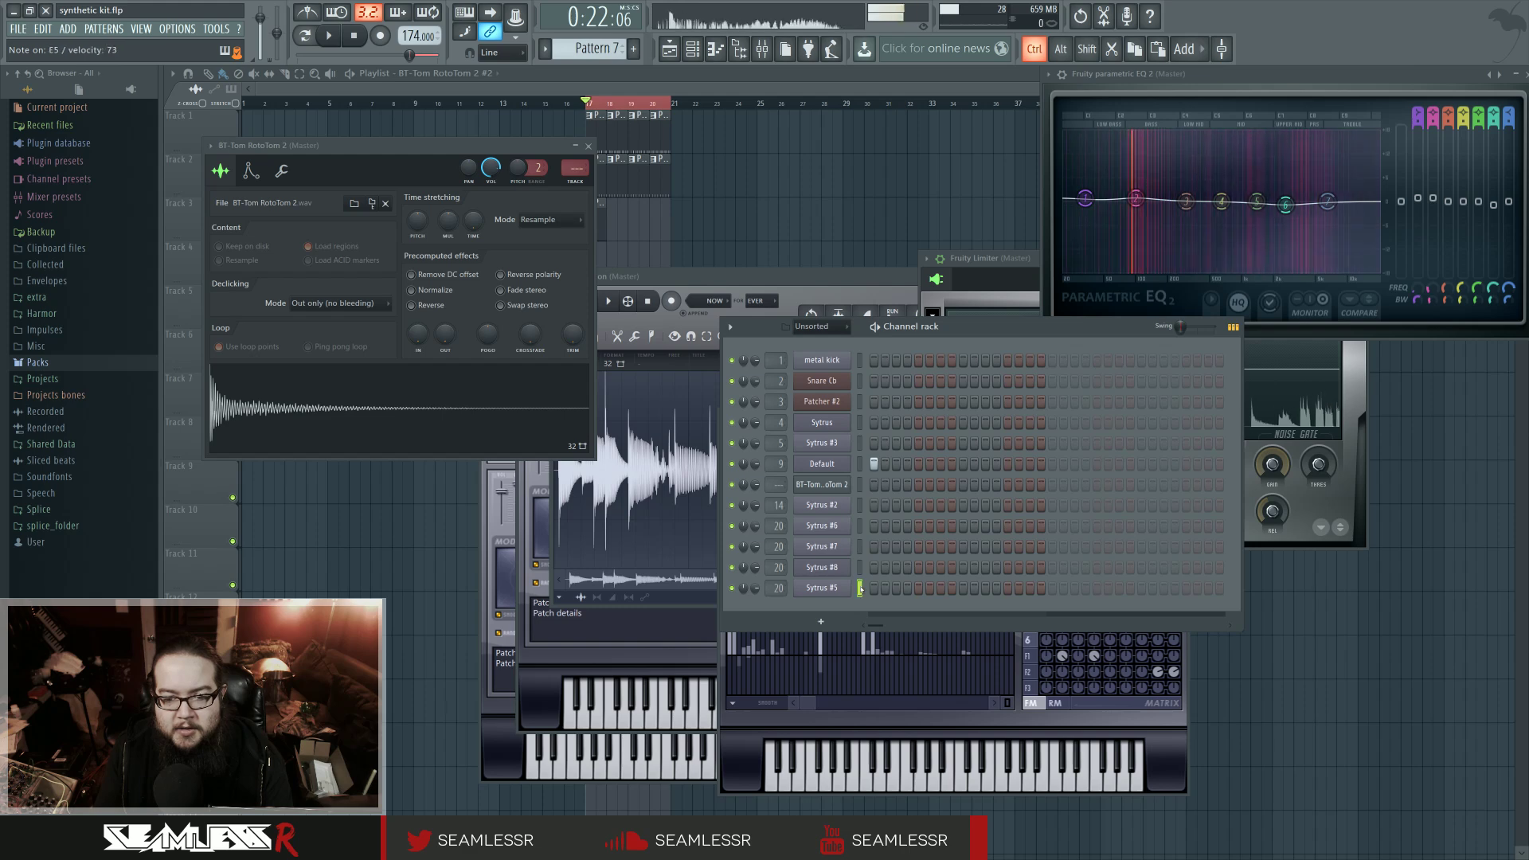
{"action": "left_click", "coordinate": [861, 535]}
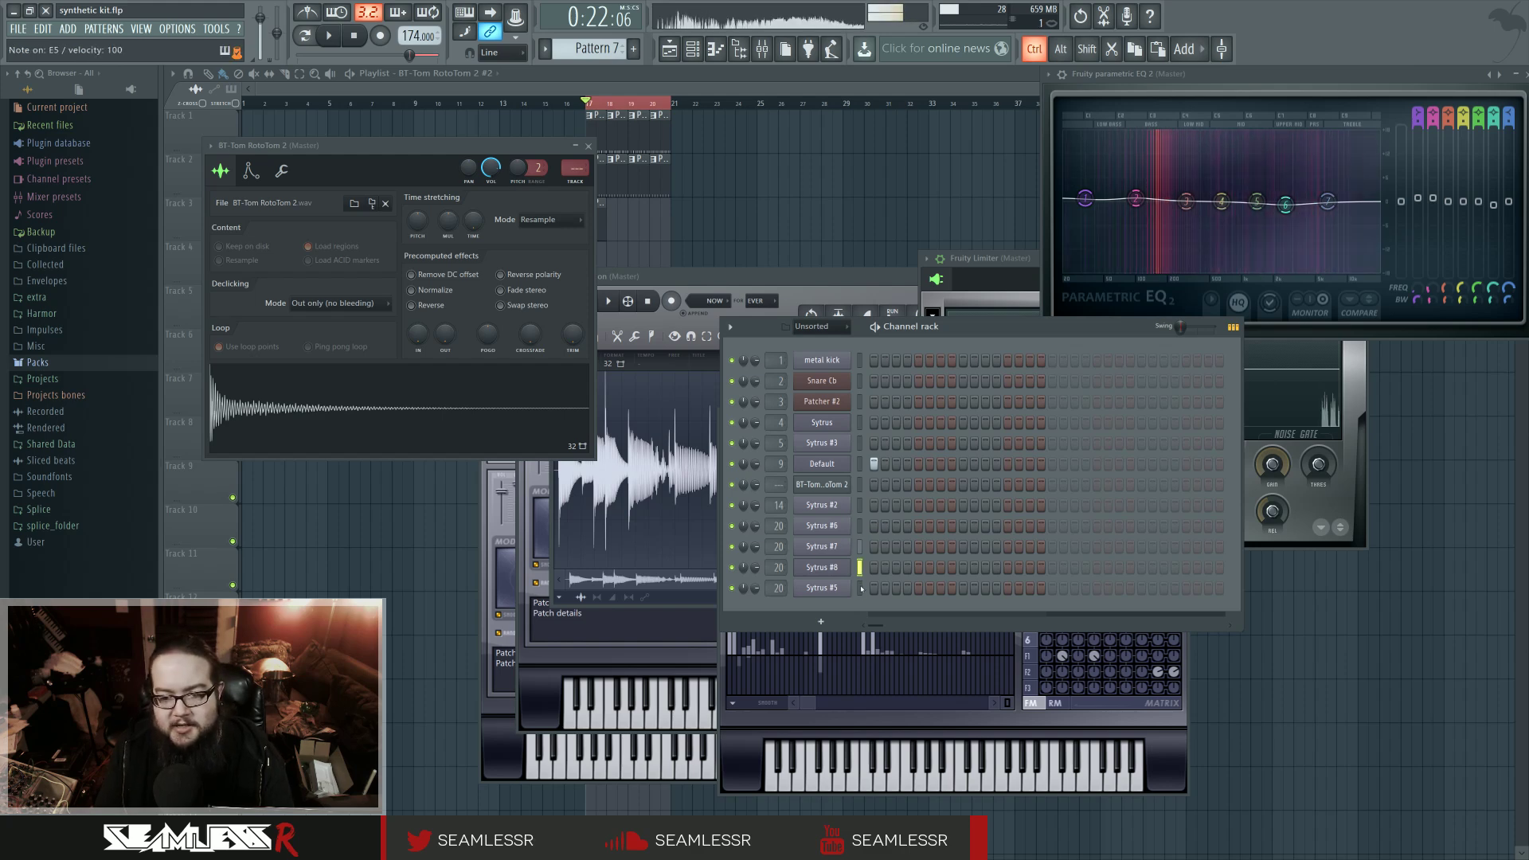
Step: Reopen Sytrus #6 and audition the tom repeatedly from its keyboard
{"action": "left_click", "coordinate": [822, 526]}
{"action": "left_click", "coordinate": [821, 735]}
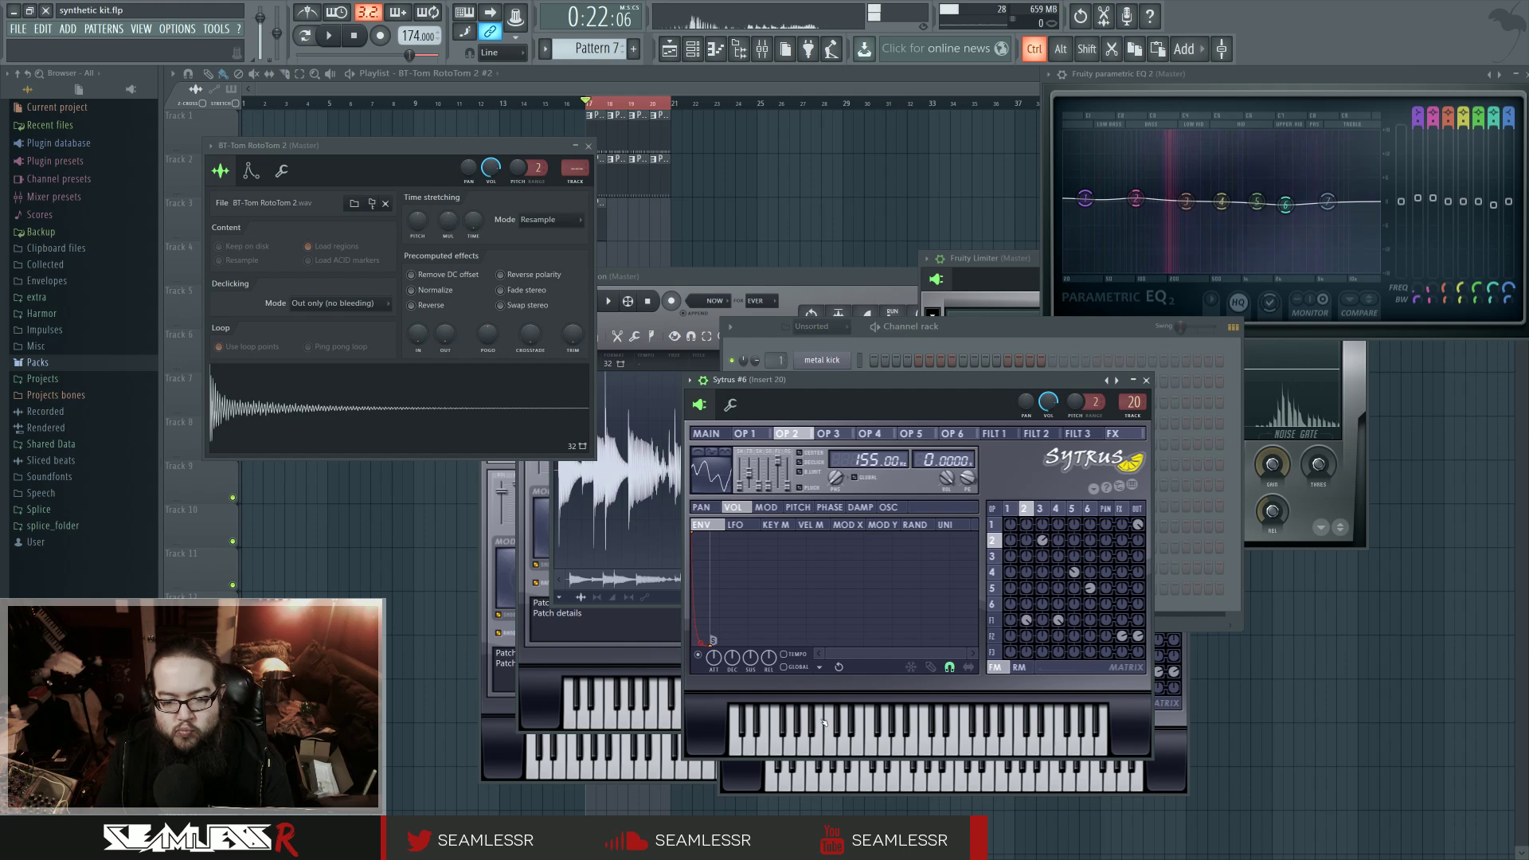
{"action": "left_click", "coordinate": [821, 737]}
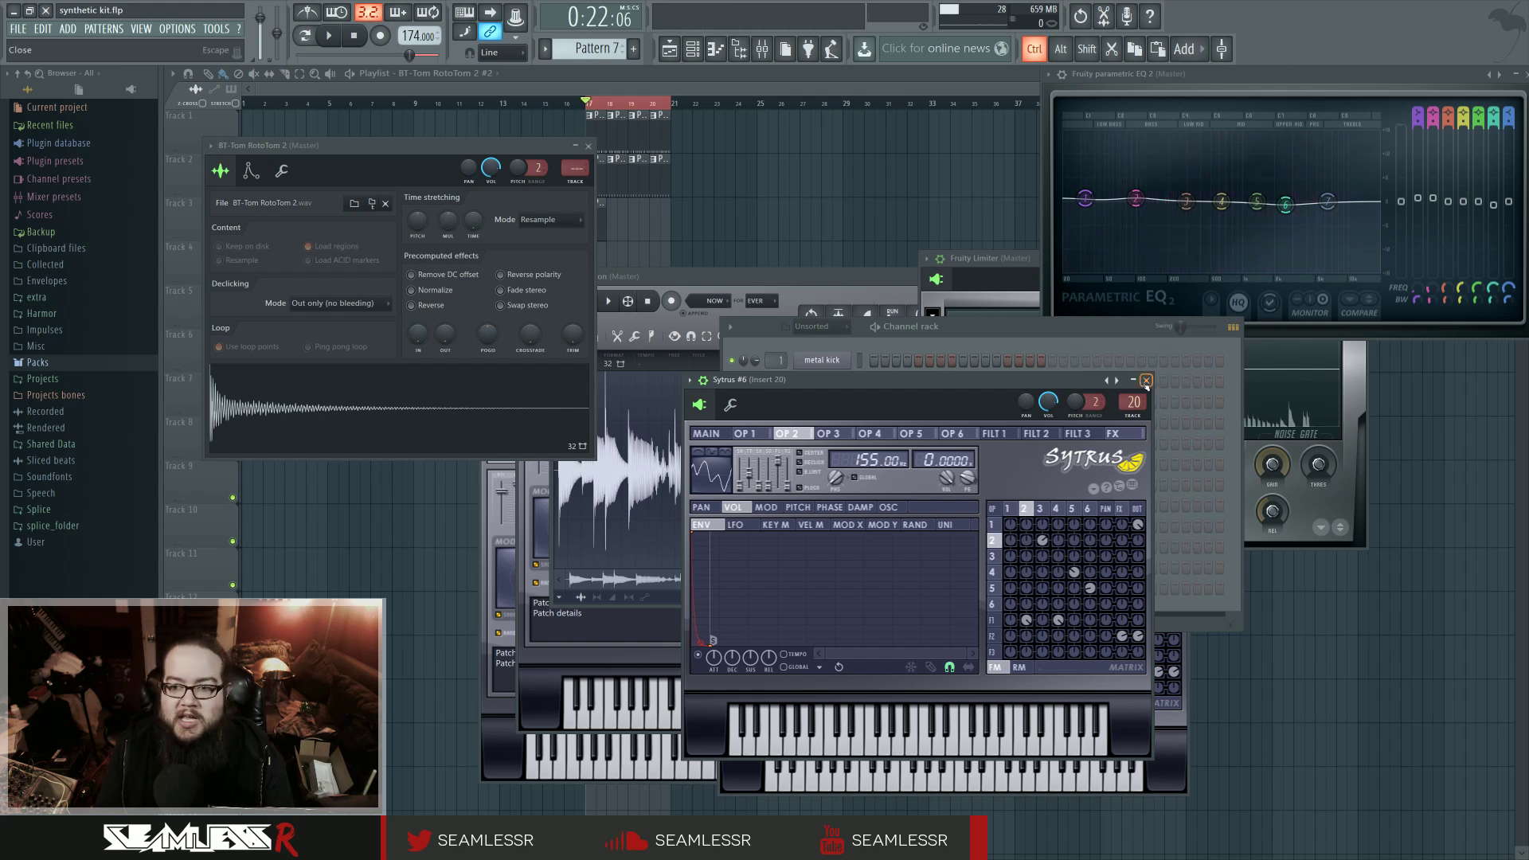
Step: Open Sytrus #6, #7, #8 and #5 one after another and move their windows clear of the channel rack's names
{"action": "left_click_drag", "start_coordinate": [984, 334], "coordinate": [971, 335]}
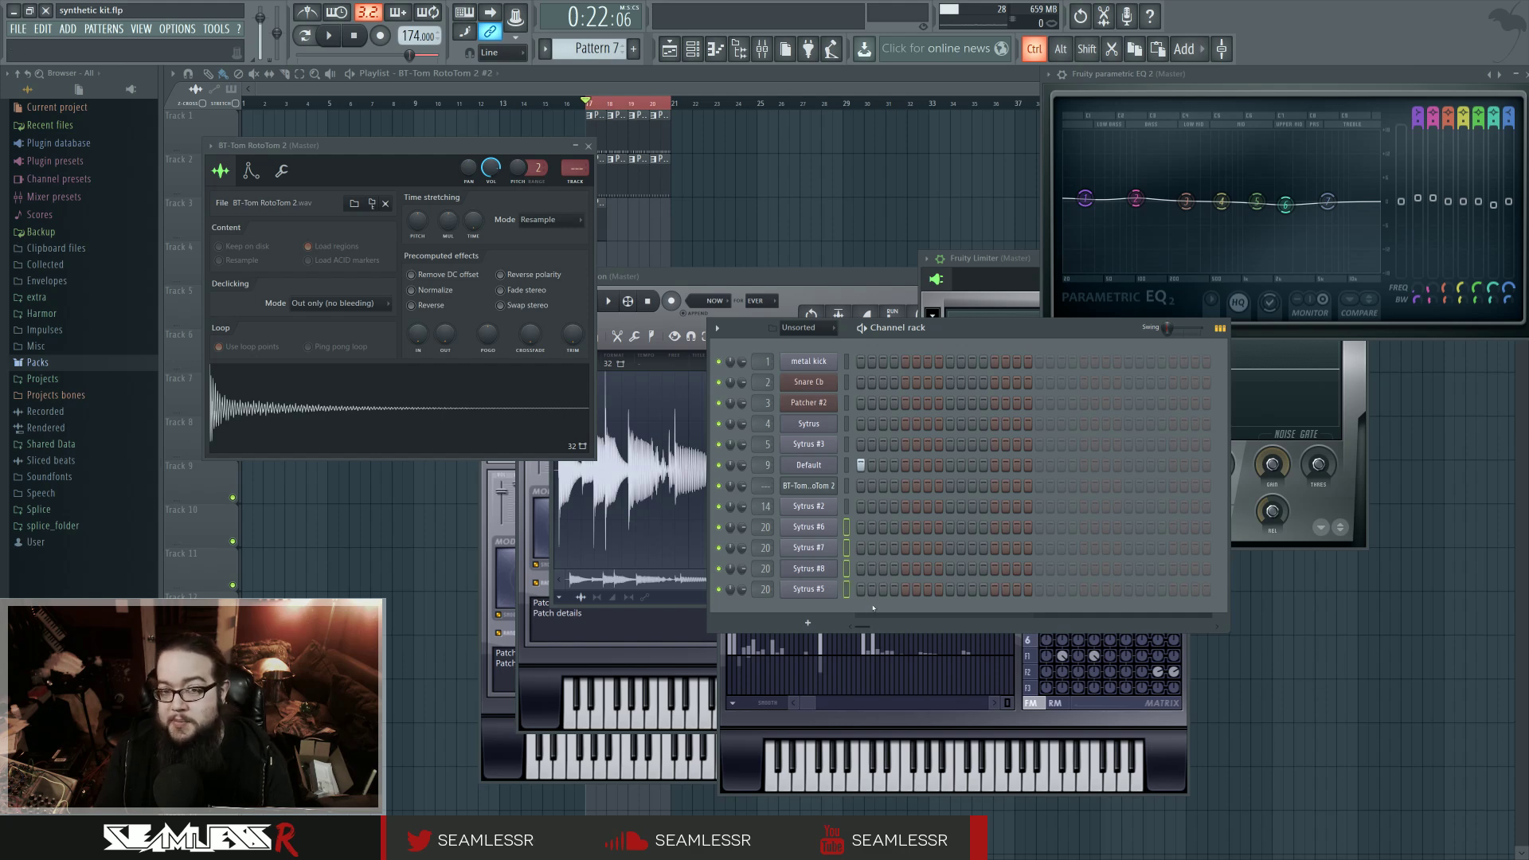
{"action": "left_click", "coordinate": [808, 527]}
{"action": "left_click_drag", "start_coordinate": [998, 386], "coordinate": [1149, 387]}
{"action": "left_click", "coordinate": [810, 549]}
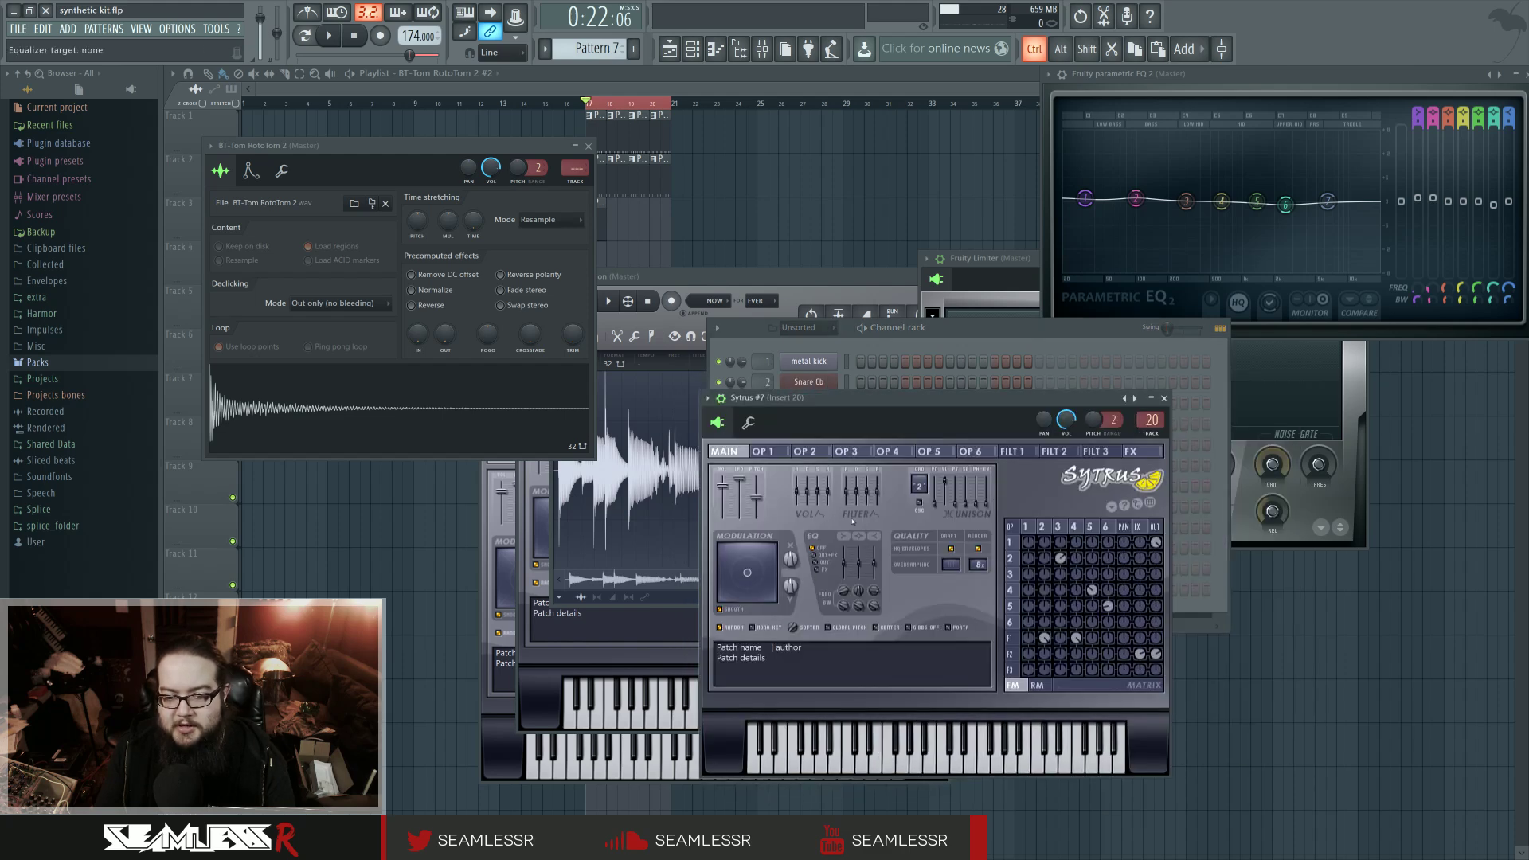
{"action": "left_click_drag", "start_coordinate": [956, 385], "coordinate": [1126, 384]}
{"action": "left_click", "coordinate": [809, 568]}
{"action": "left_click_drag", "start_coordinate": [956, 386], "coordinate": [1133, 385]}
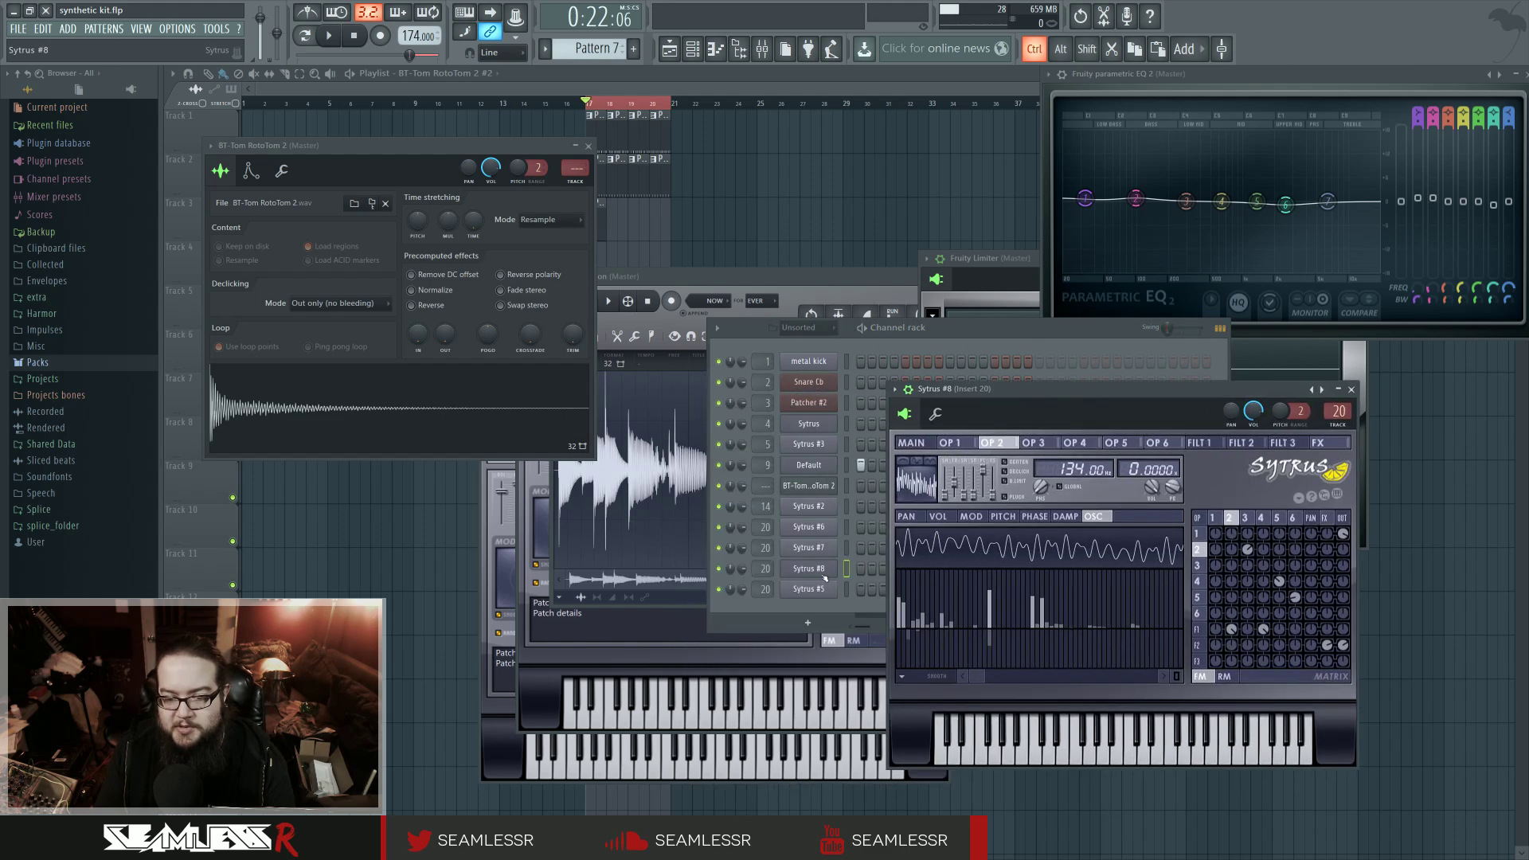
{"action": "left_click", "coordinate": [808, 589]}
{"action": "left_click_drag", "start_coordinate": [835, 300], "coordinate": [1236, 335]}
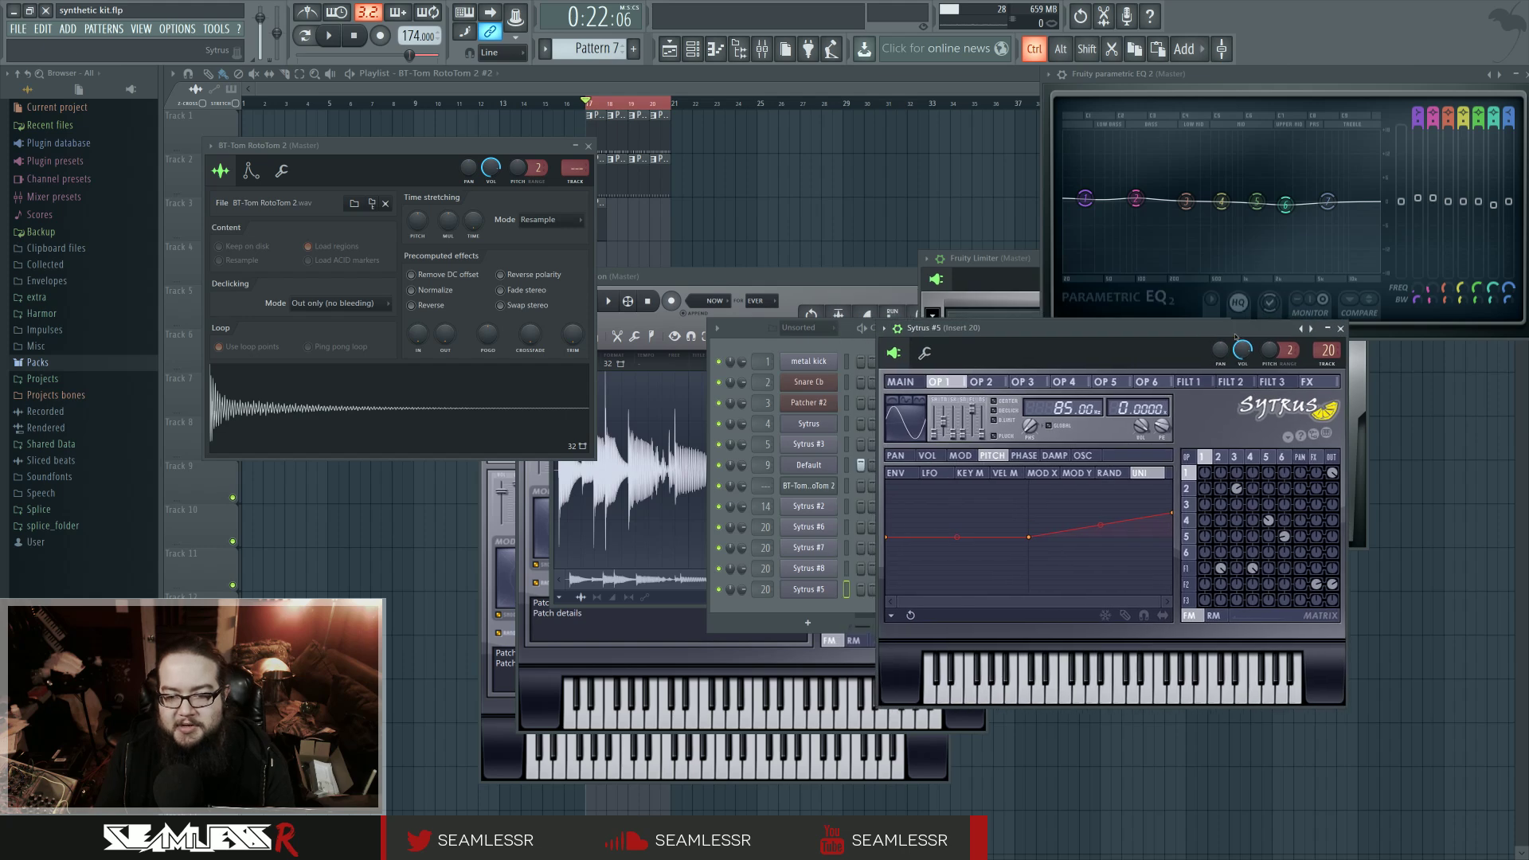